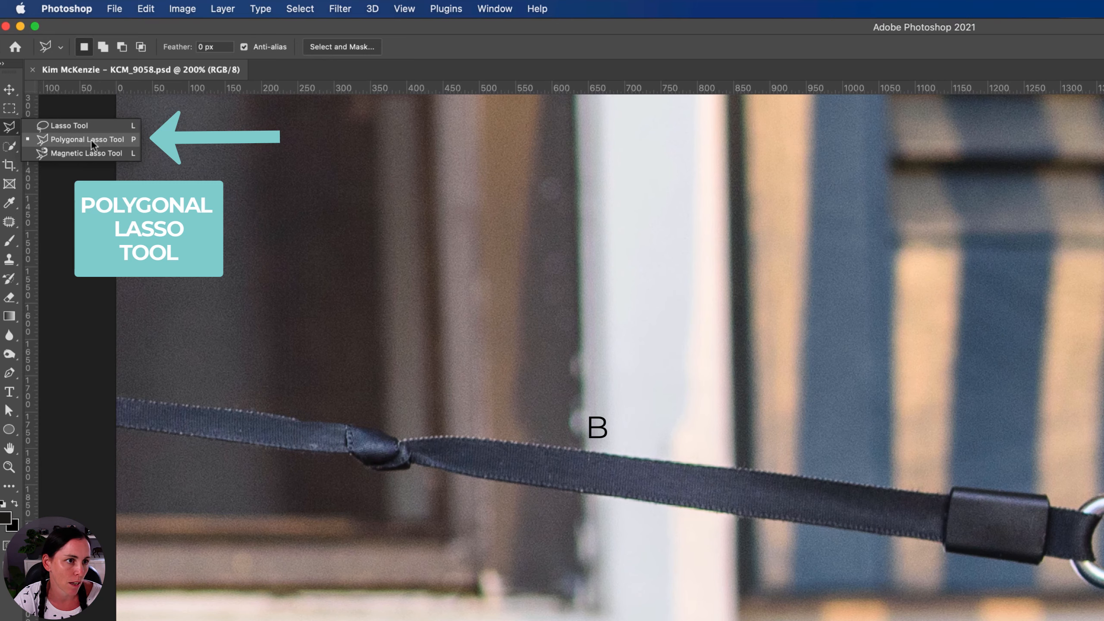
Start a Polygonal Lasso outline at the photo's edge and trace above the leash strap up to its black keeper
{"action": "left_click", "coordinate": [91, 140]}
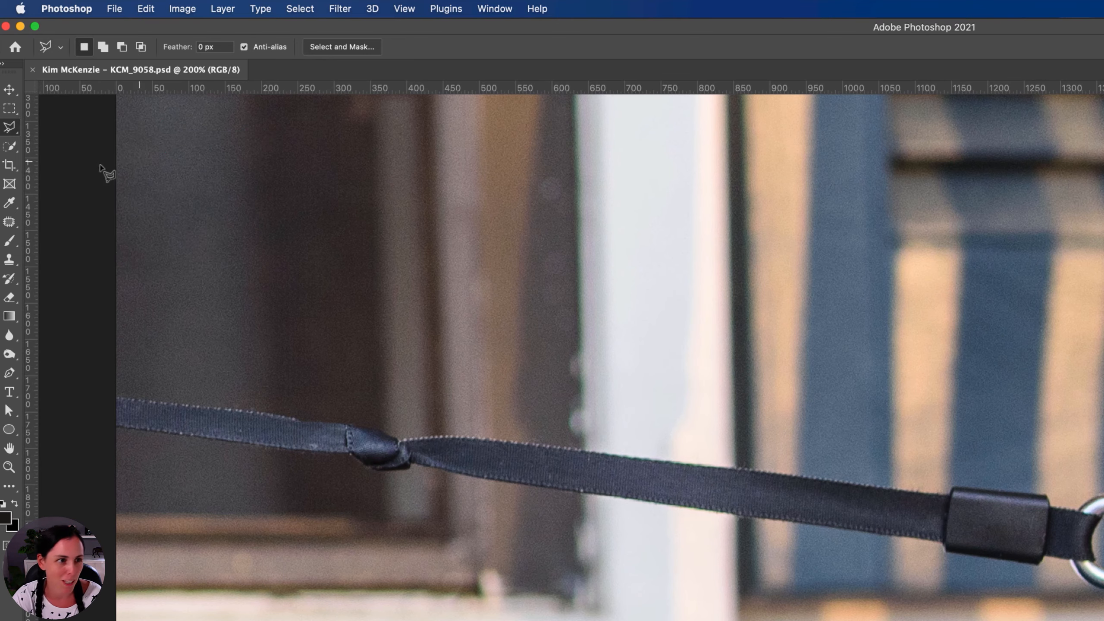
{"action": "right_click", "coordinate": [14, 130]}
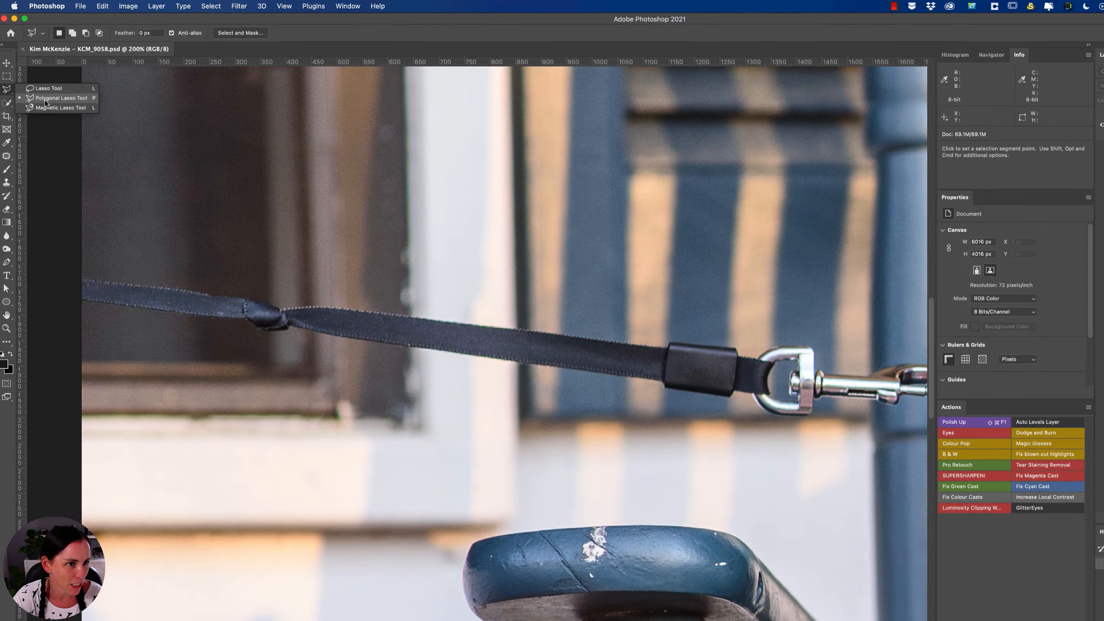
{"action": "left_click", "coordinate": [46, 99]}
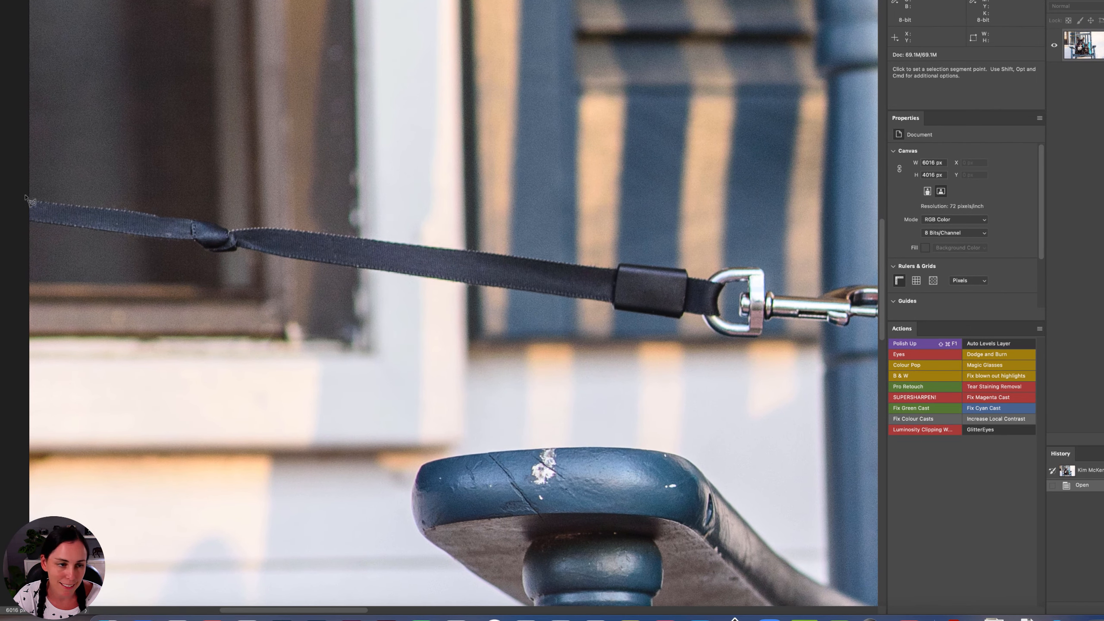
{"action": "left_click", "coordinate": [25, 194]}
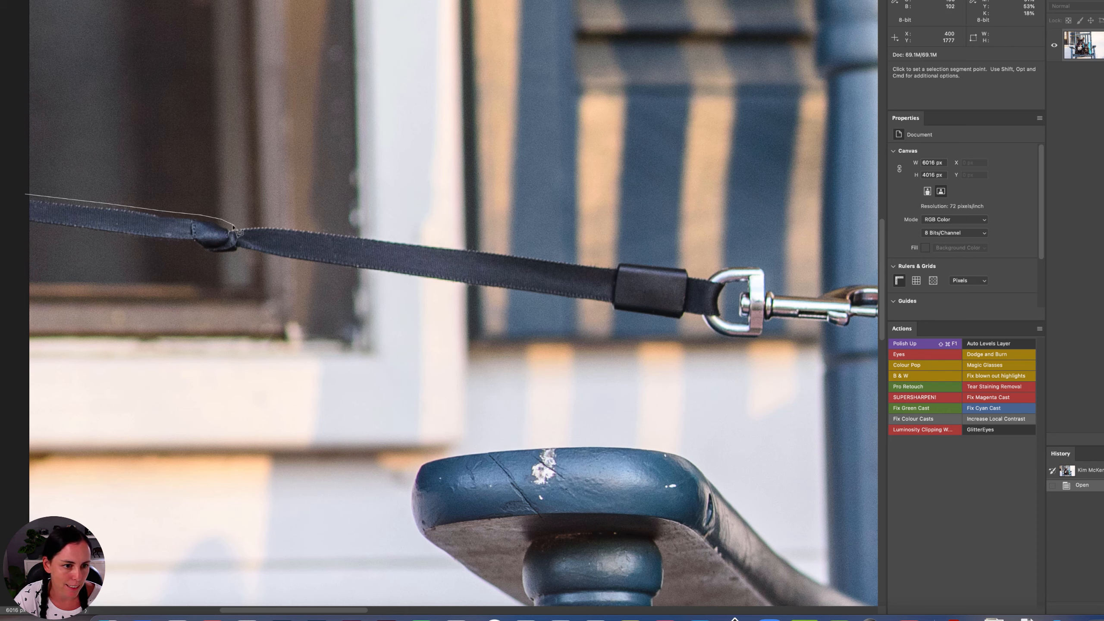
{"action": "left_click", "coordinate": [286, 224]}
{"action": "left_click", "coordinate": [360, 234]}
{"action": "left_click", "coordinate": [613, 264]}
Continue the outline over the black keeper and around the metal clip and ring at the collar, returning to the keeper's underside
{"action": "left_click", "coordinate": [620, 259]}
{"action": "left_click", "coordinate": [687, 264]}
{"action": "left_click", "coordinate": [695, 273]}
{"action": "left_click", "coordinate": [710, 273]}
{"action": "left_click", "coordinate": [729, 261]}
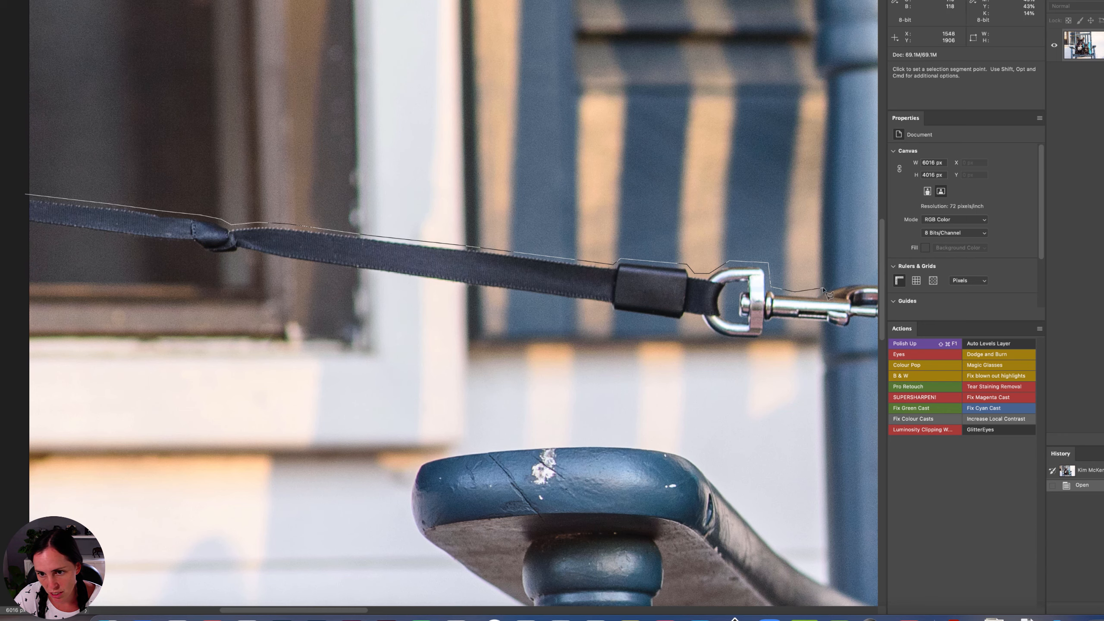
{"action": "left_click", "coordinate": [849, 277]}
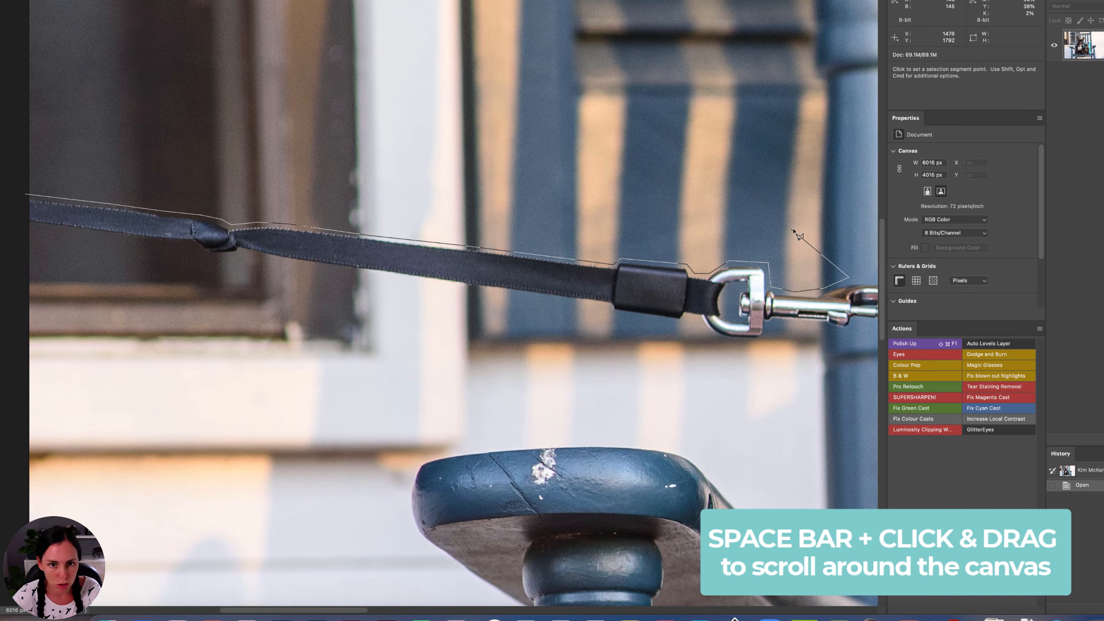
{"action": "key", "text": "space"}
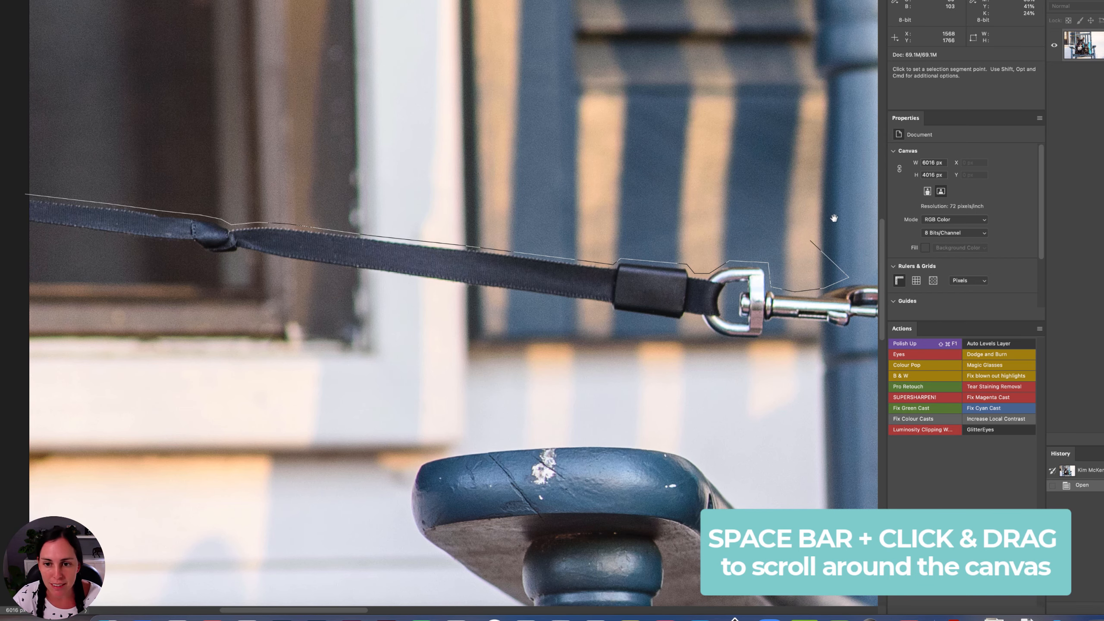
{"action": "left_click_drag", "start_coordinate": [834, 217], "coordinate": [573, 203]}
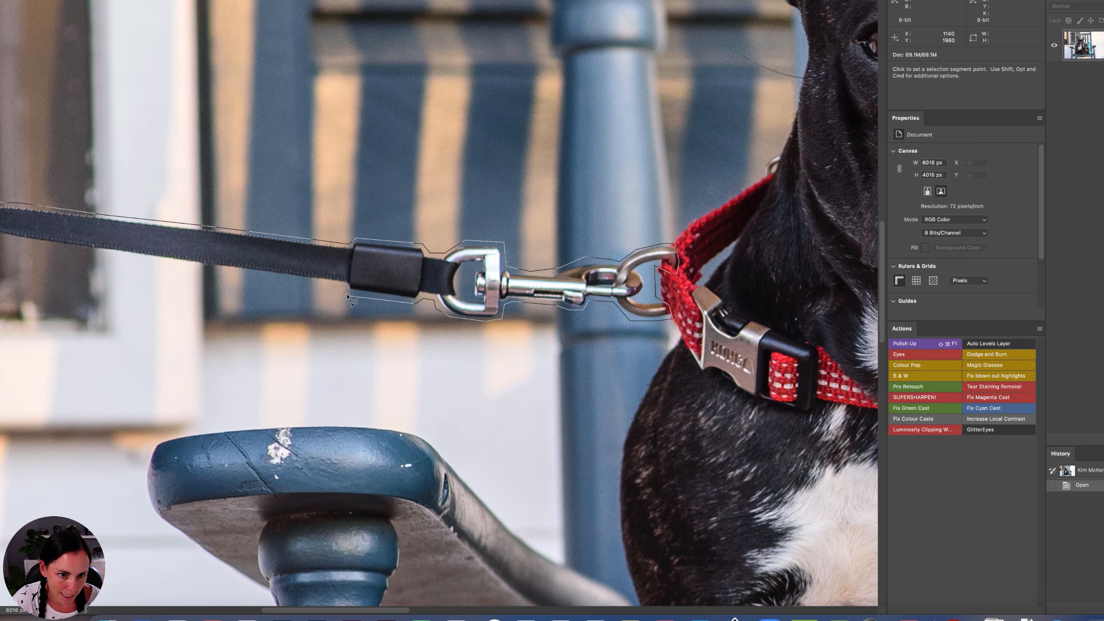
Trace below the strap back past the knot to the photo's edge and close the leash selection at its starting point
{"action": "key", "text": "space"}
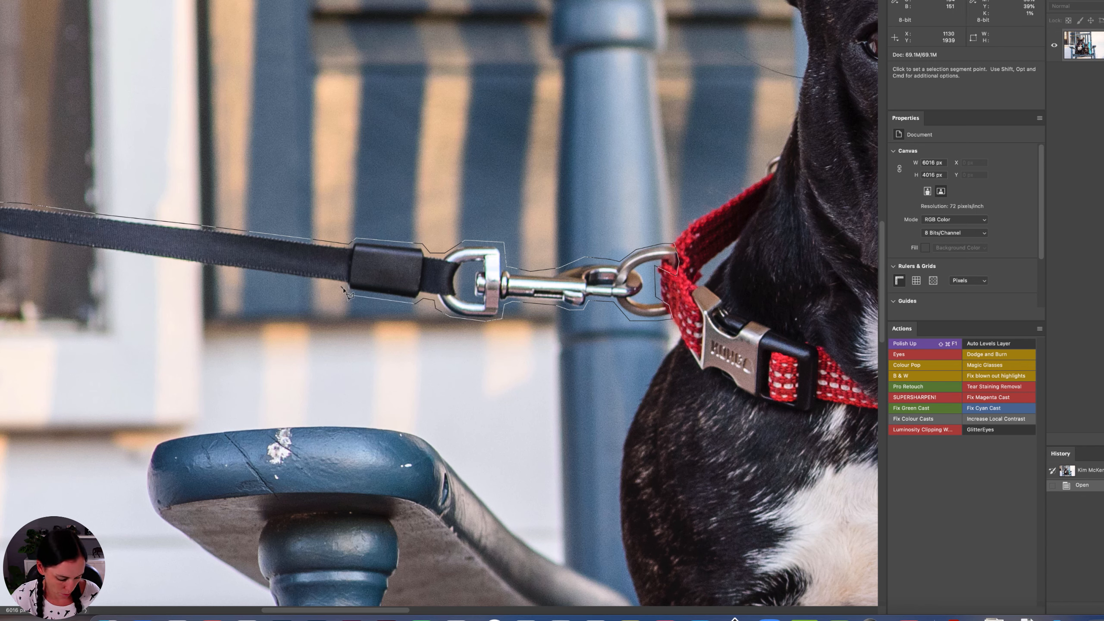
{"action": "left_click_drag", "start_coordinate": [298, 288], "coordinate": [751, 348]}
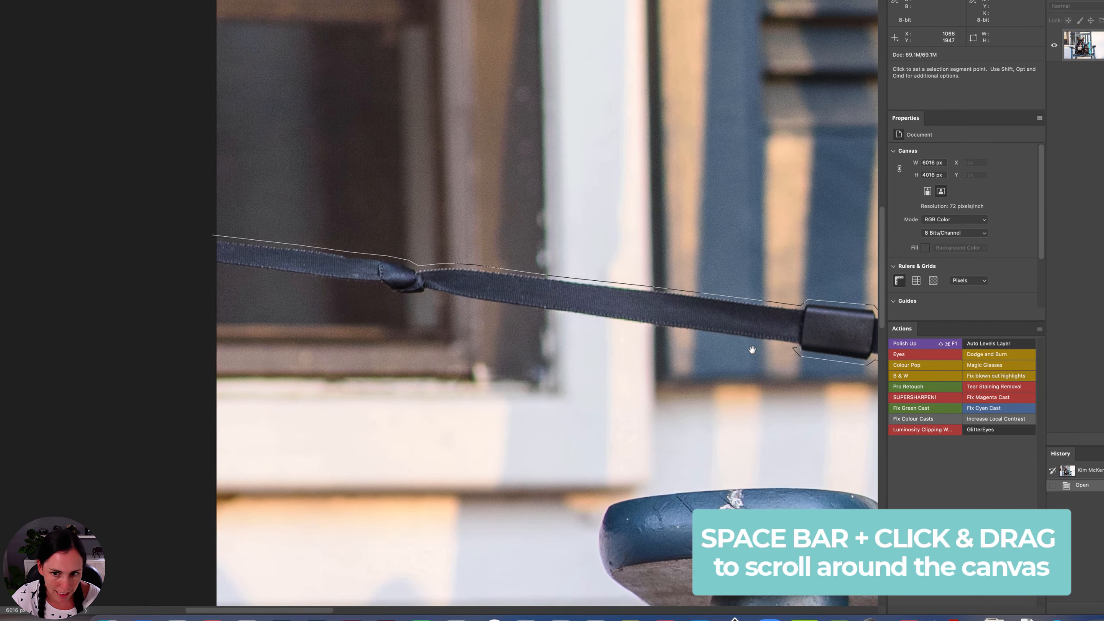
{"action": "left_click", "coordinate": [645, 330]}
{"action": "left_click", "coordinate": [482, 306]}
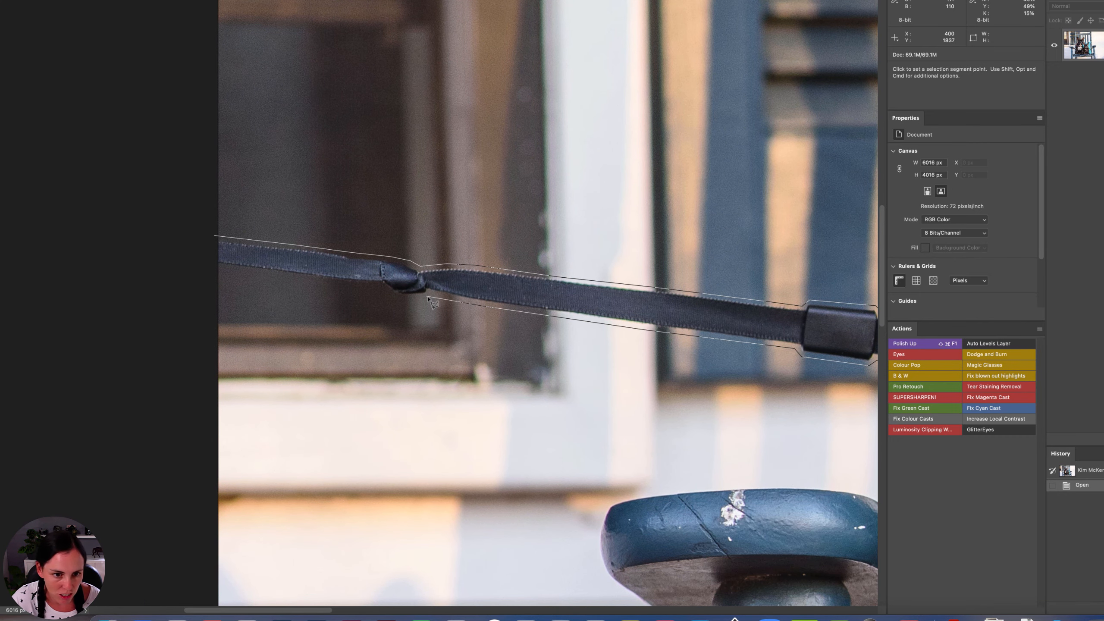
{"action": "left_click", "coordinate": [382, 288]}
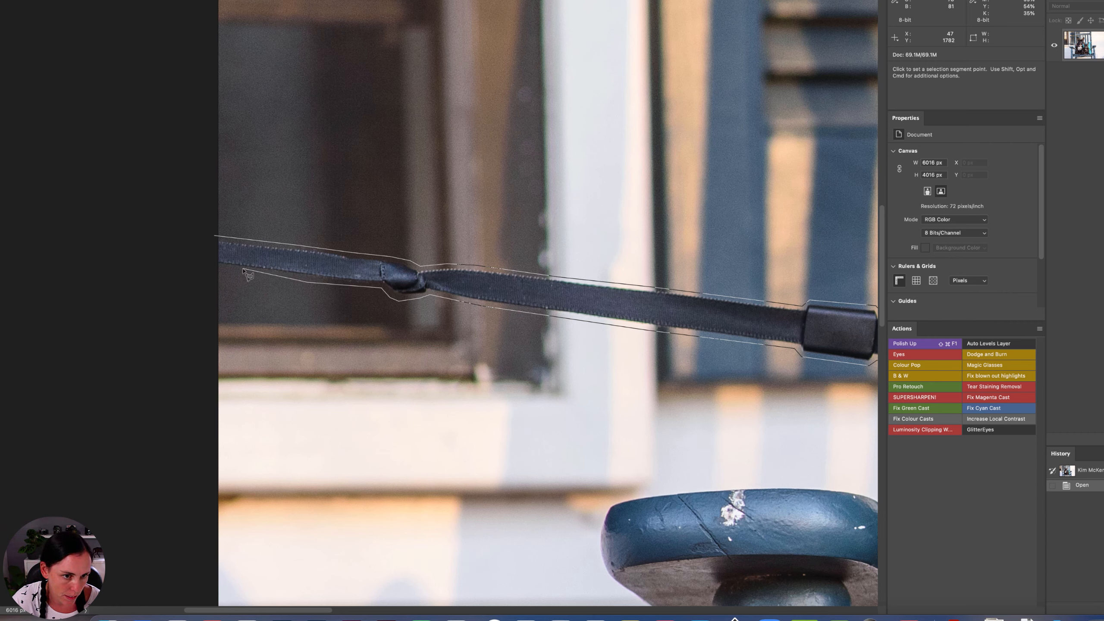
{"action": "left_click", "coordinate": [214, 236]}
With the Lasso tool, subtract the upper and lower areas overlapping the red collar from the leash selection
{"action": "left_click_drag", "start_coordinate": [748, 330], "coordinate": [276, 245]}
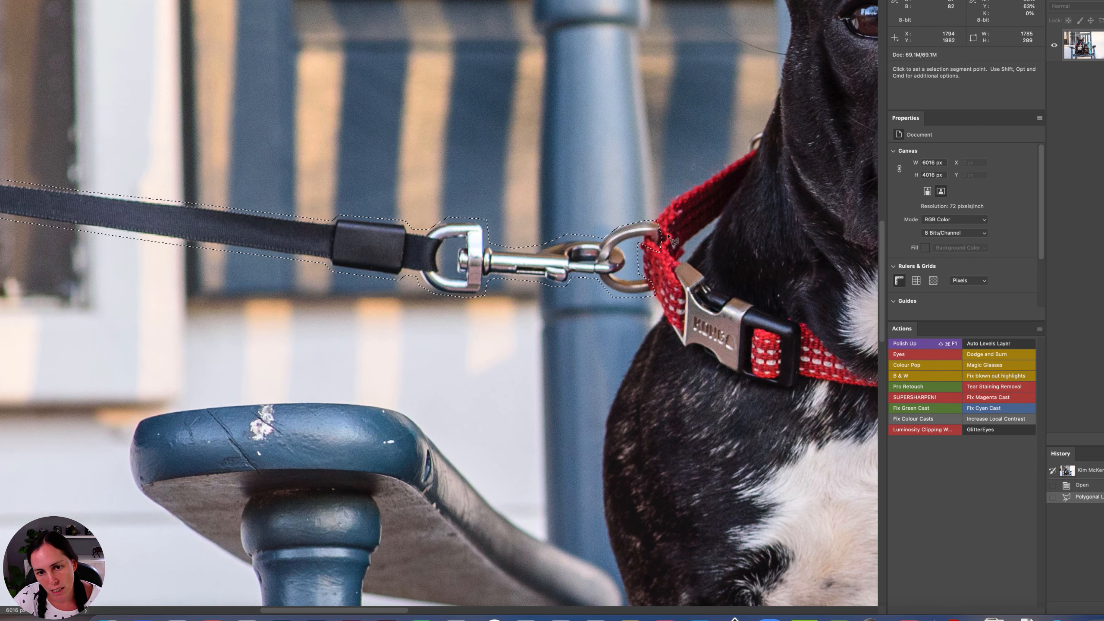
{"action": "key", "text": "super+space"}
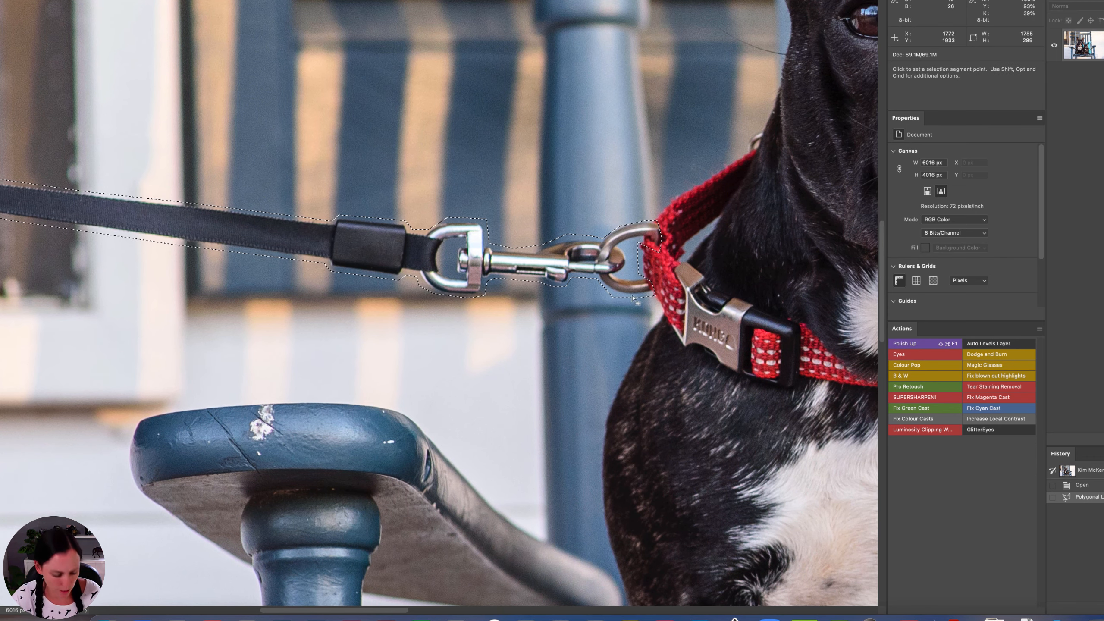
{"action": "left_click", "coordinate": [622, 283]}
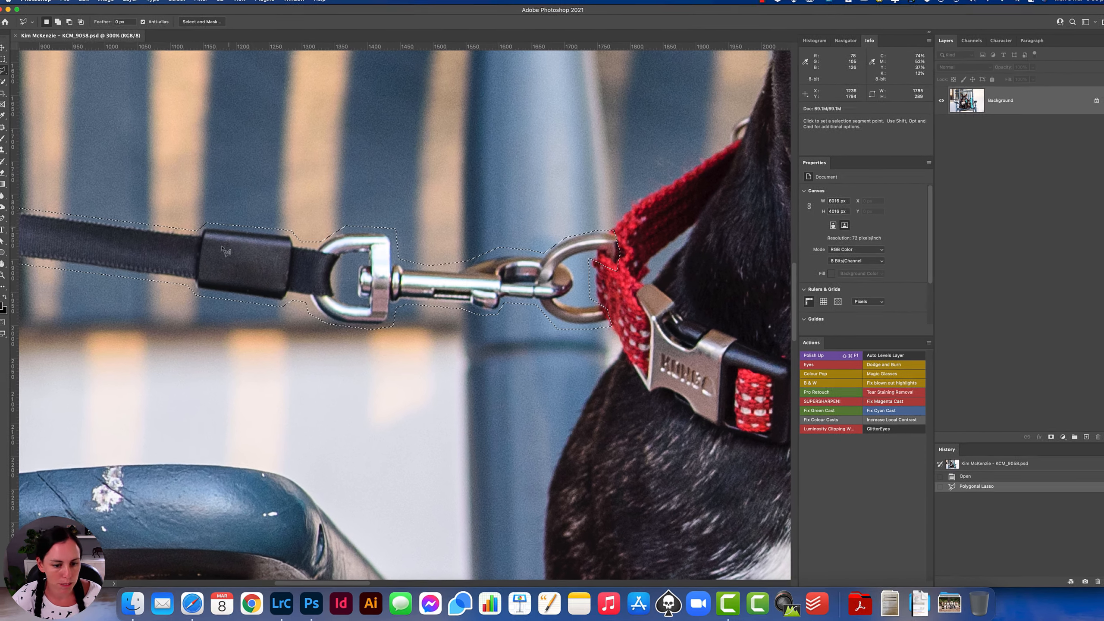
{"action": "key", "text": "shift+l"}
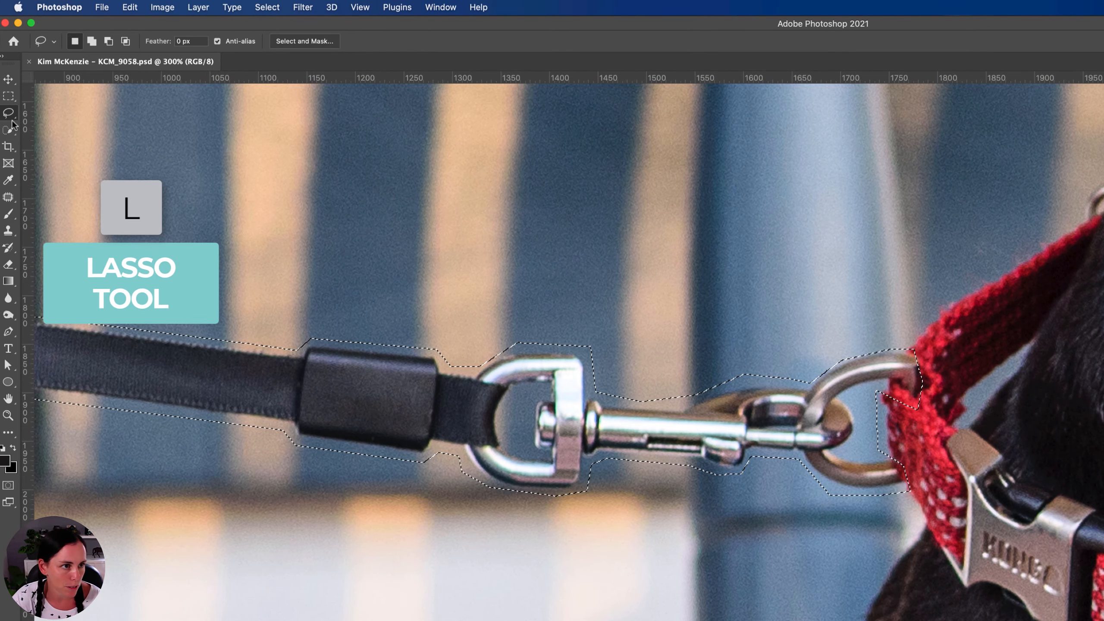
{"action": "right_click", "coordinate": [3, 116]}
{"action": "left_click", "coordinate": [62, 114]}
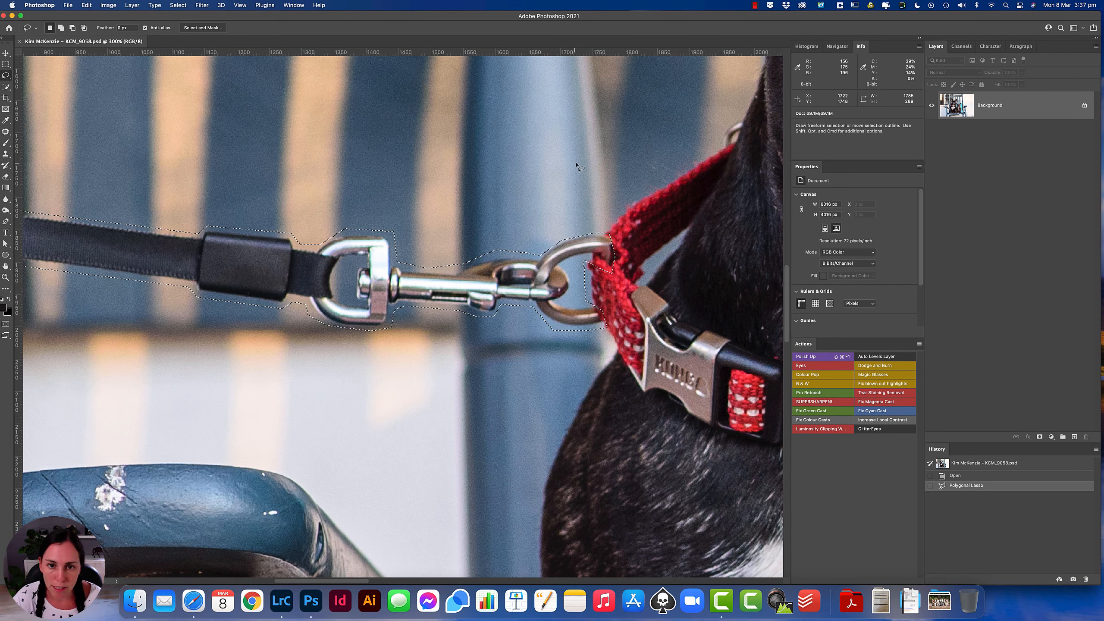
{"action": "key", "text": "alt"}
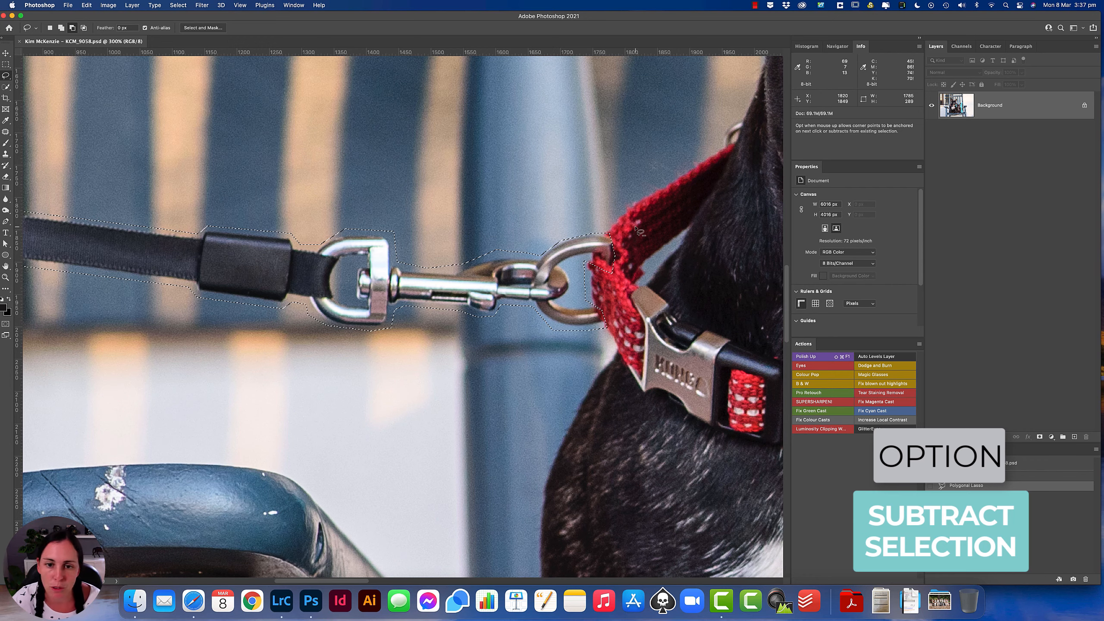
{"action": "mouse_move", "coordinate": [614, 204]}
{"action": "left_mouse_down"}
{"action": "mouse_move", "coordinate": [580, 234]}
{"action": "mouse_move", "coordinate": [580, 251]}
{"action": "mouse_move", "coordinate": [657, 269]}
{"action": "mouse_move", "coordinate": [661, 189]}
{"action": "left_mouse_up"}
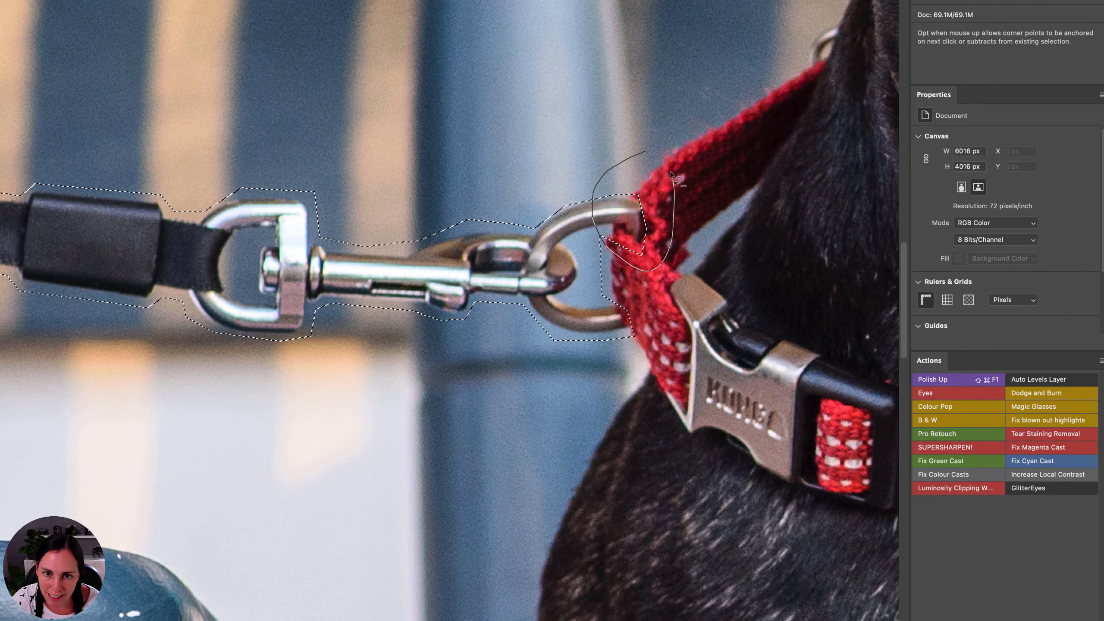
{"action": "left_click_drag", "start_coordinate": [646, 150], "coordinate": [643, 153]}
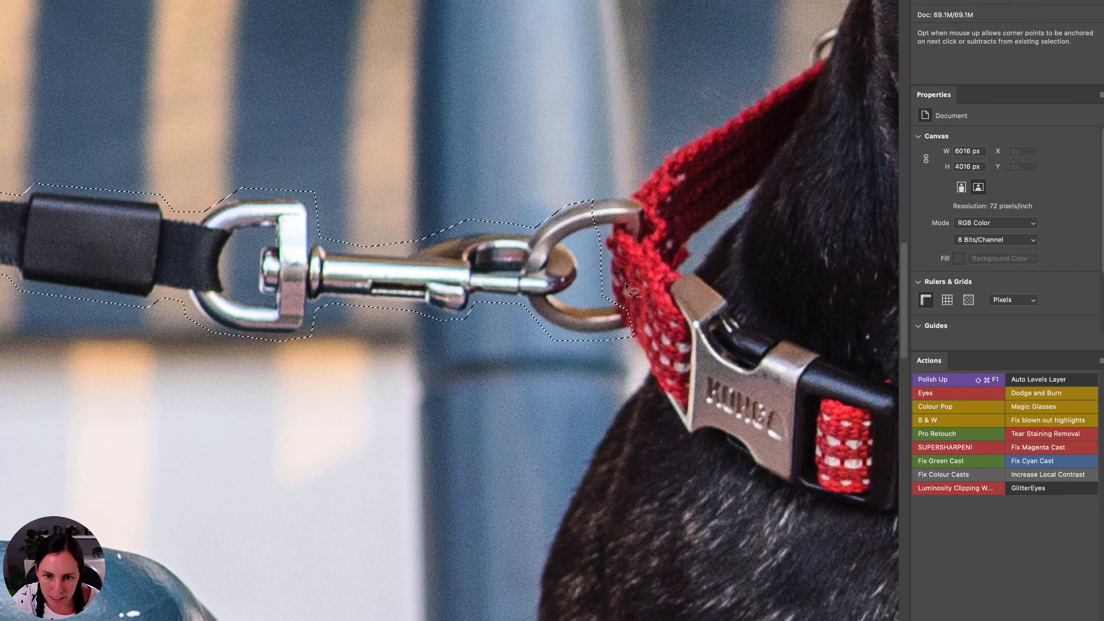
{"action": "left_click_drag", "start_coordinate": [630, 283], "coordinate": [605, 296]}
{"action": "mouse_move", "coordinate": [645, 343]}
{"action": "left_mouse_down"}
{"action": "mouse_move", "coordinate": [646, 305]}
{"action": "mouse_move", "coordinate": [628, 281]}
{"action": "left_mouse_up"}
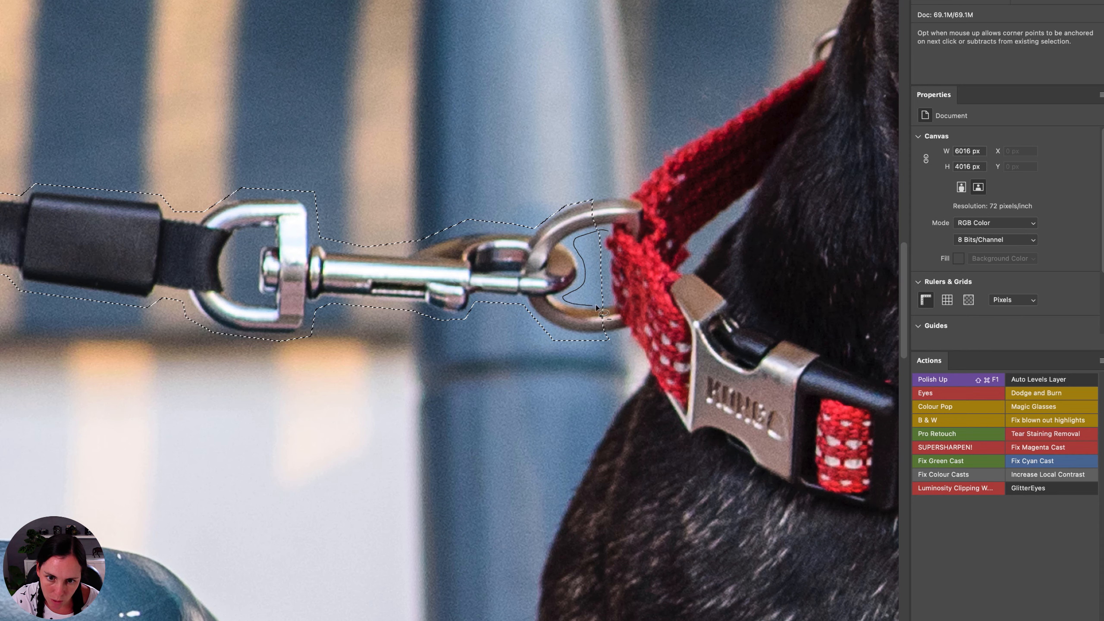
Subtract the background openings inside the collar ring and the leash's D-ring from the selection
{"action": "mouse_move", "coordinate": [600, 310]}
{"action": "left_mouse_down"}
{"action": "mouse_move", "coordinate": [616, 294]}
{"action": "mouse_move", "coordinate": [633, 259]}
{"action": "mouse_move", "coordinate": [605, 229]}
{"action": "left_mouse_up"}
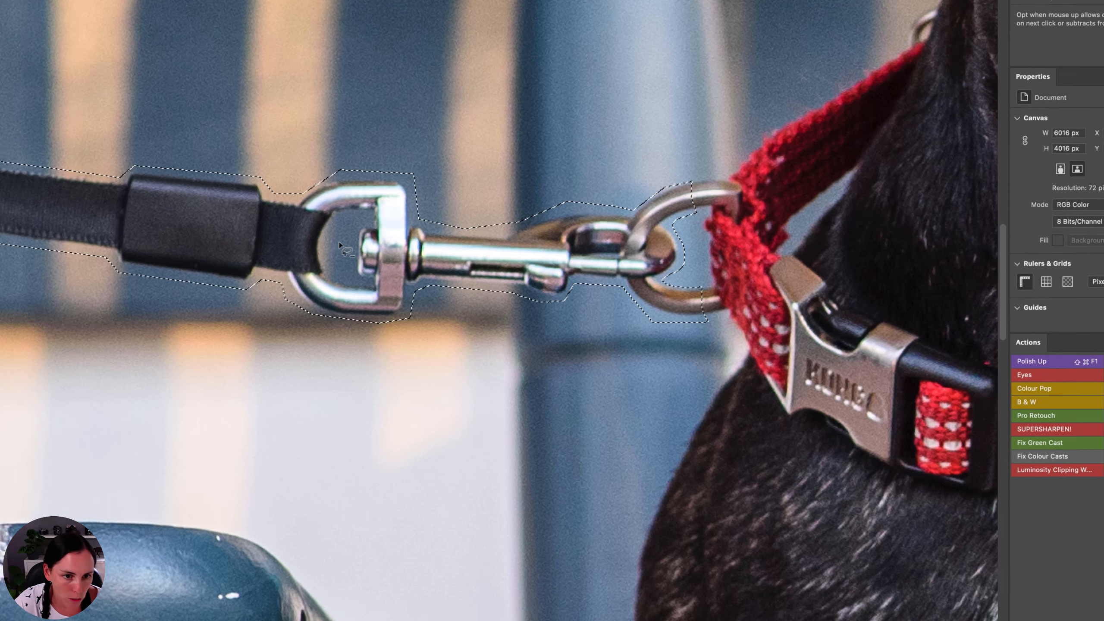
{"action": "left_click_drag", "start_coordinate": [351, 219], "coordinate": [332, 227]}
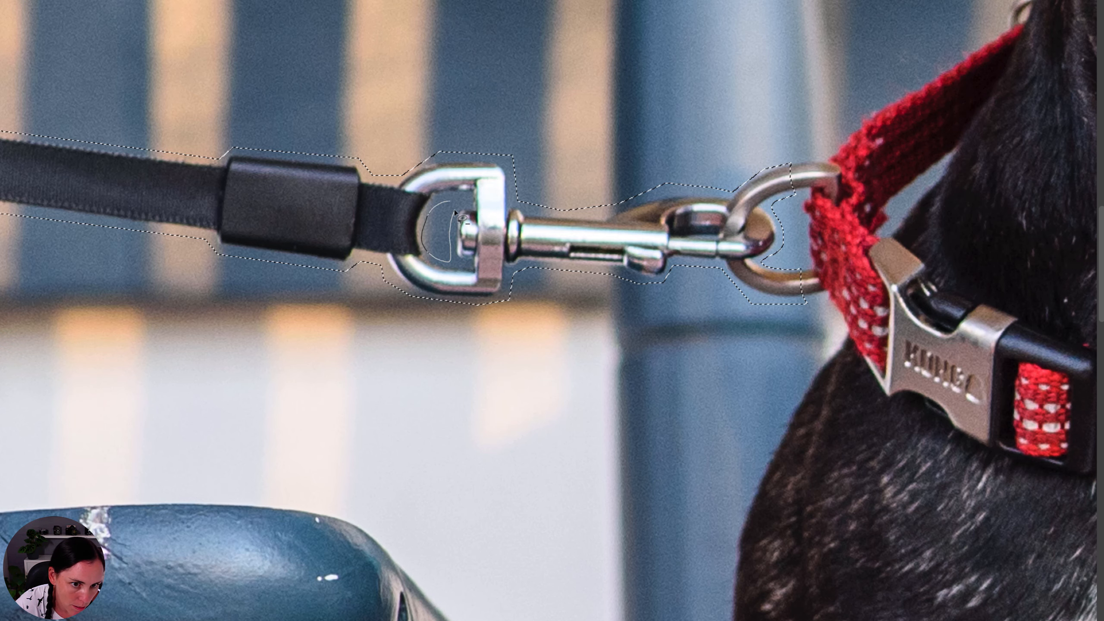
{"action": "left_click_drag", "start_coordinate": [436, 211], "coordinate": [456, 203]}
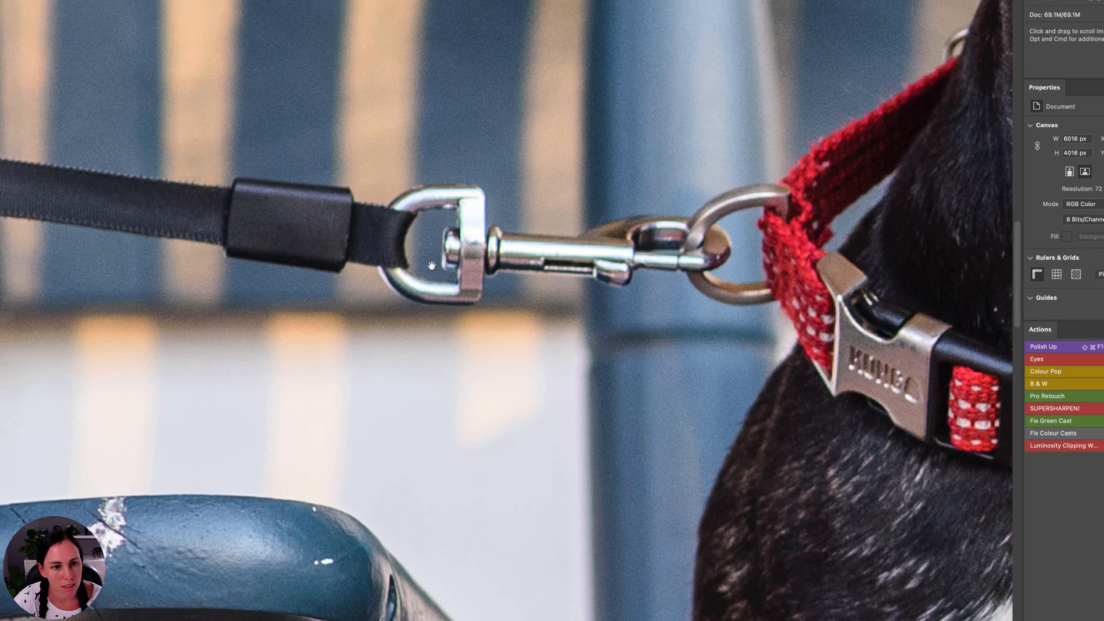
Fill the leash selection with Content-Aware contents, using Color Adaptation, Normal mode and 100% opacity
{"action": "left_click_drag", "start_coordinate": [383, 235], "coordinate": [813, 288]}
{"action": "left_click_drag", "start_coordinate": [231, 302], "coordinate": [426, 304]}
{"action": "left_click", "coordinate": [534, 309], "text": "alt"}
{"action": "left_click", "coordinate": [490, 319], "text": "alt"}
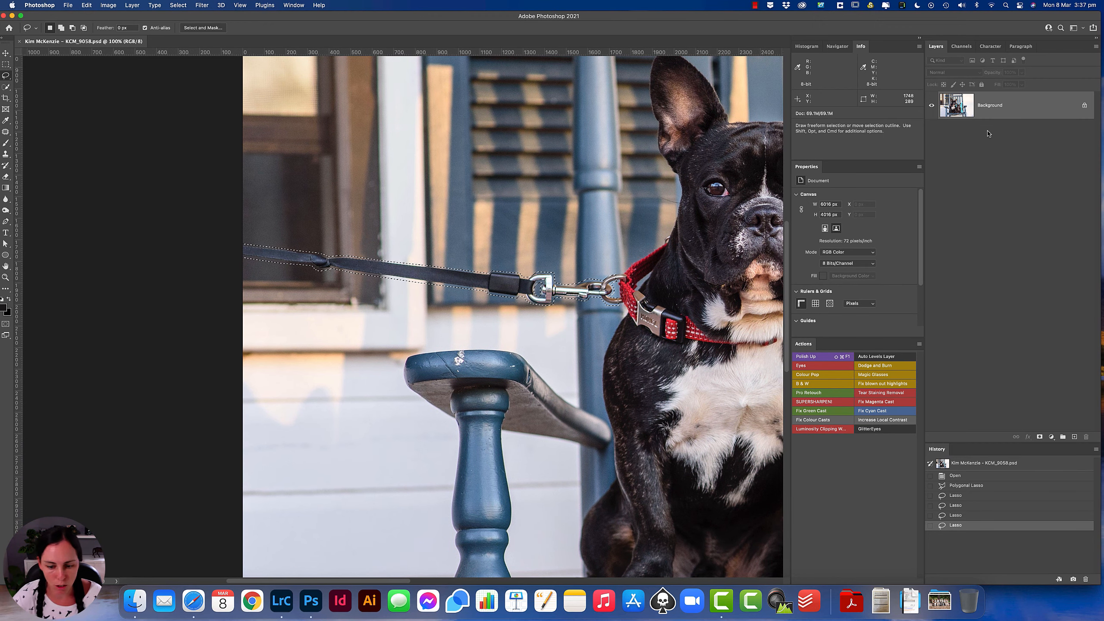
{"action": "key", "text": "Delete"}
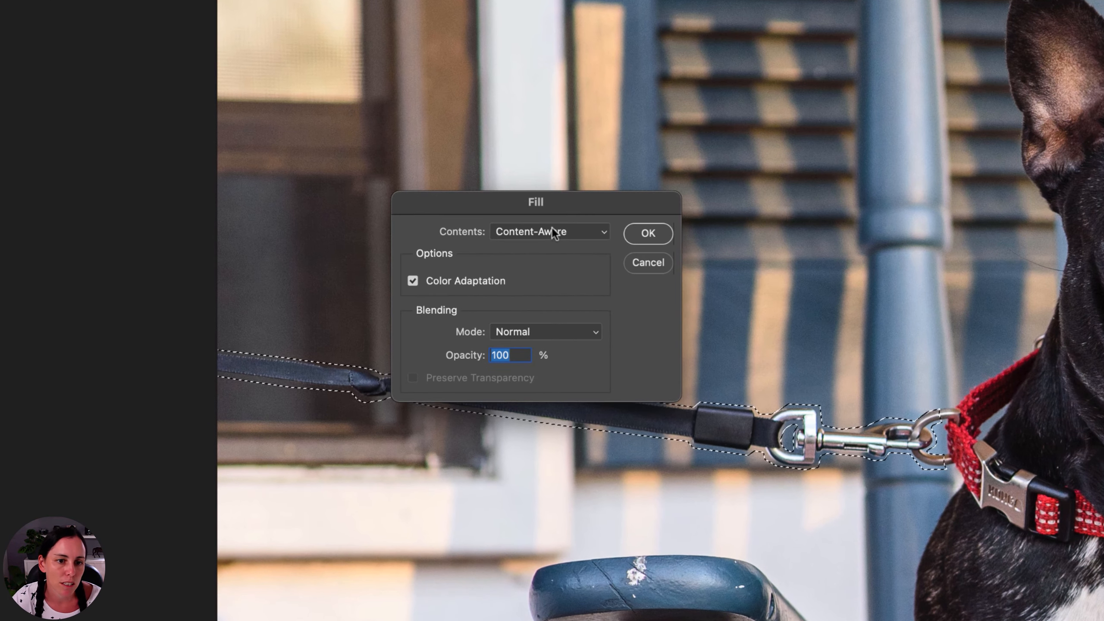
{"action": "left_click", "coordinate": [418, 184]}
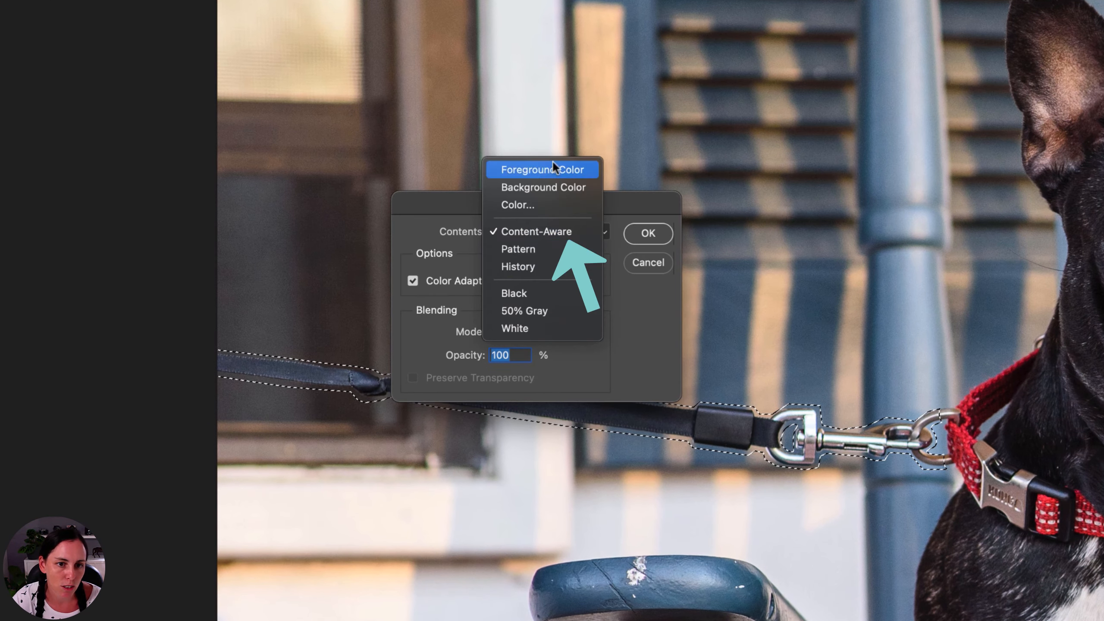
{"action": "left_click", "coordinate": [554, 234]}
{"action": "left_click_drag", "start_coordinate": [599, 208], "coordinate": [699, 146]}
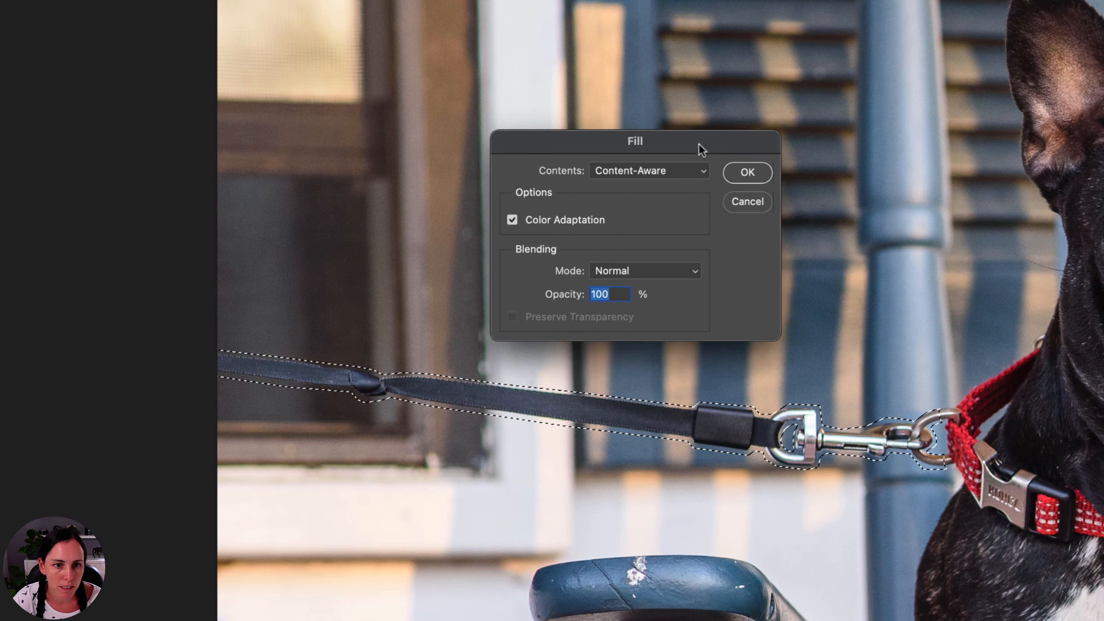
{"action": "left_click", "coordinate": [760, 178]}
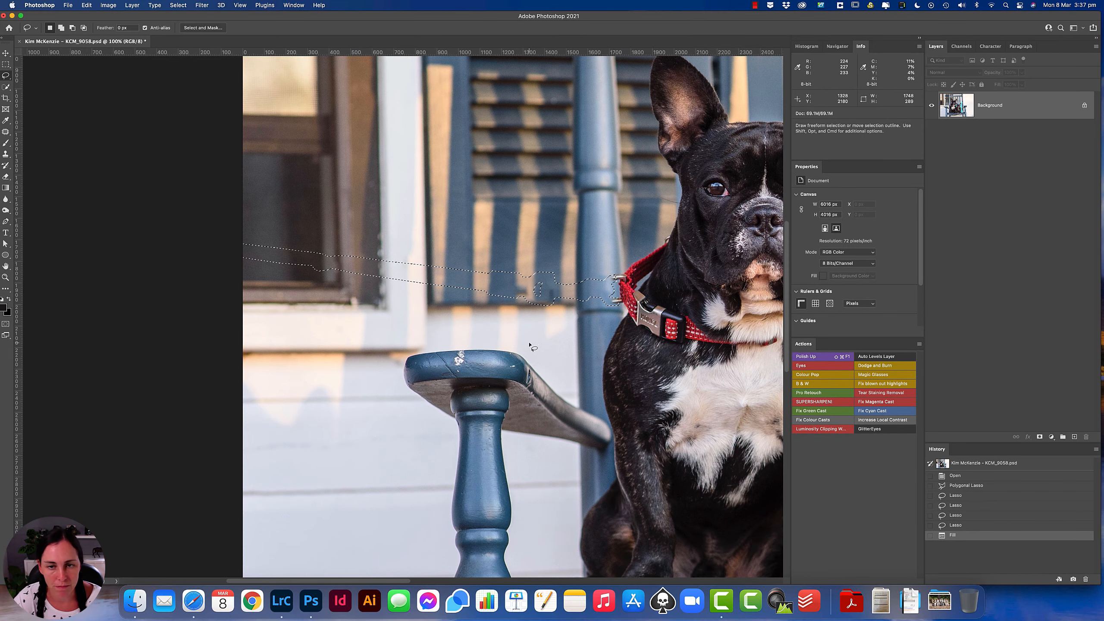
Examine the filled area up close and compare the photo before and after the Content-Aware fill using the history states
{"action": "left_click", "coordinate": [484, 313], "text": "super"}
{"action": "left_click_drag", "start_coordinate": [485, 314], "coordinate": [524, 327]}
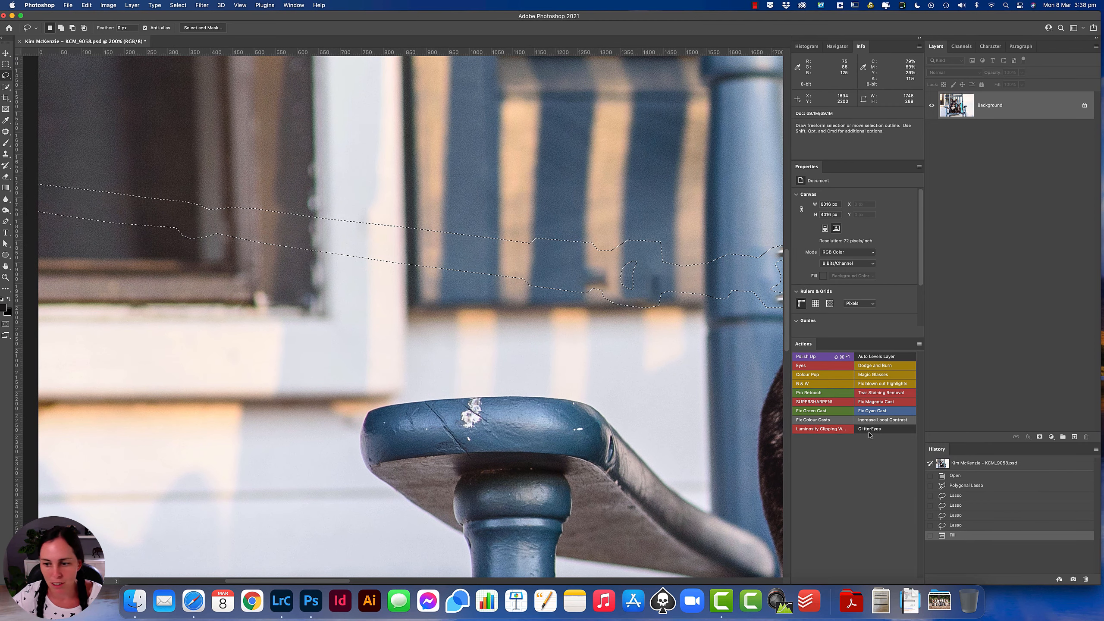
{"action": "left_click", "coordinate": [967, 526]}
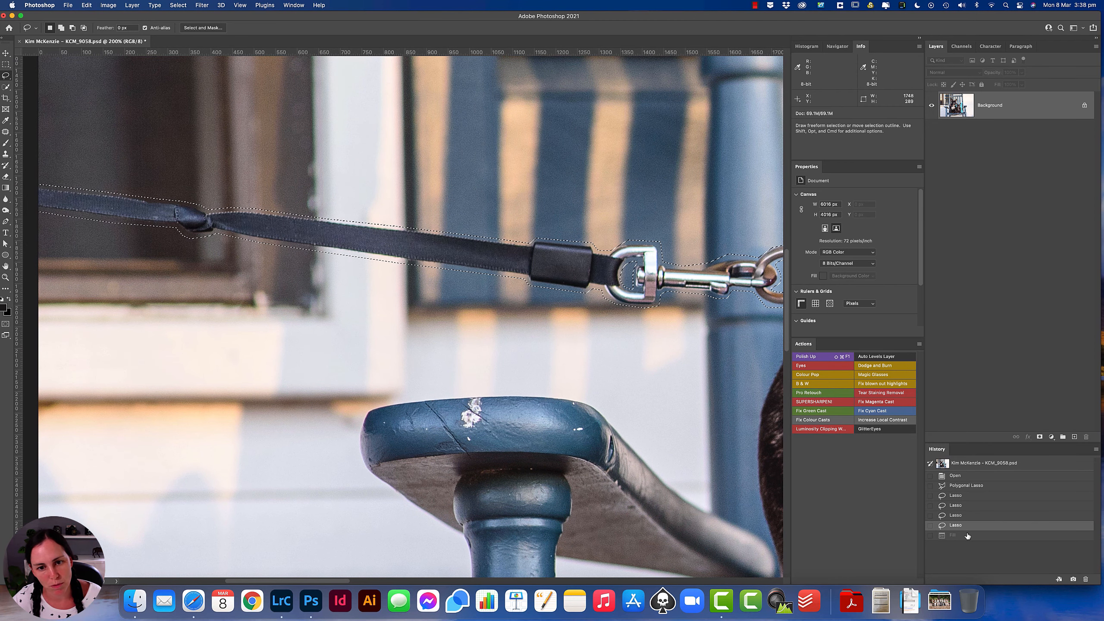
{"action": "left_click", "coordinate": [967, 535]}
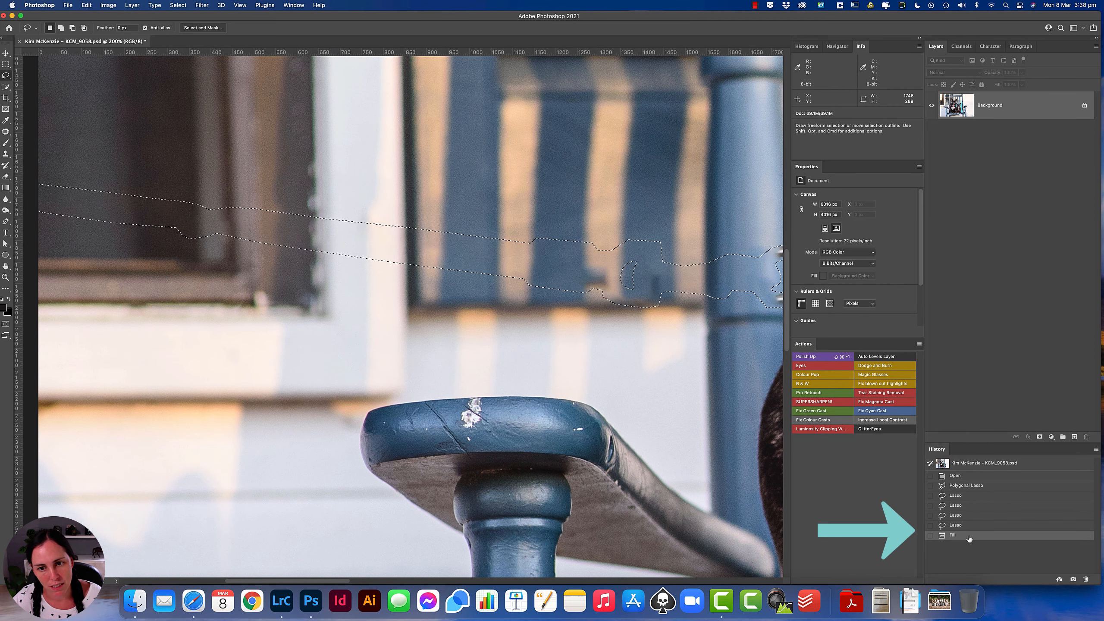
{"action": "left_click", "coordinate": [970, 526]}
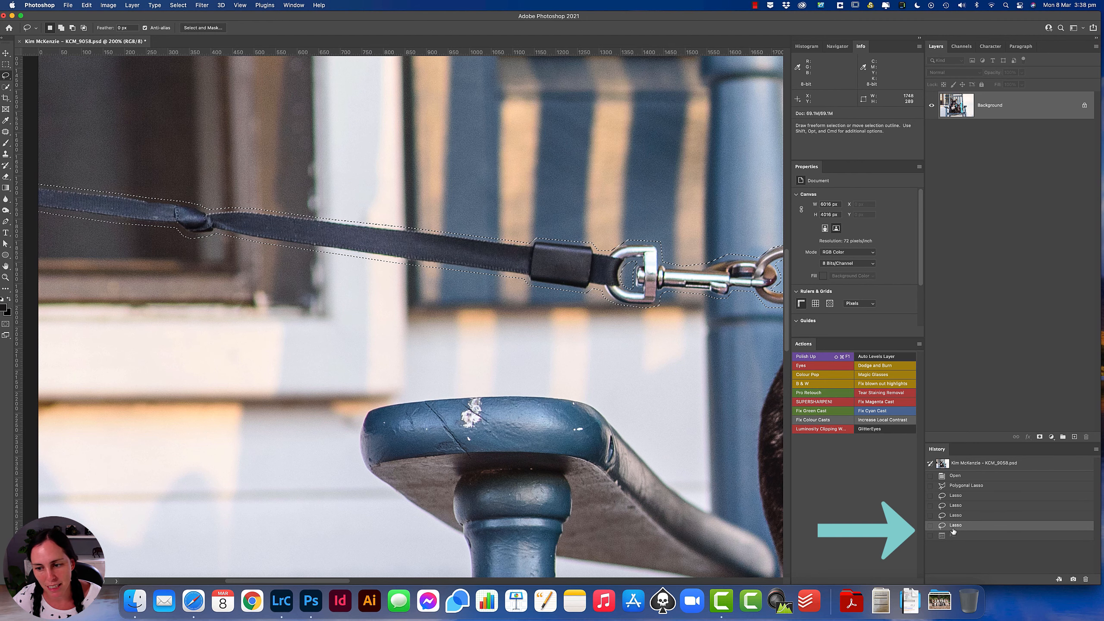
{"action": "left_click", "coordinate": [962, 536]}
{"action": "left_click", "coordinate": [963, 535]}
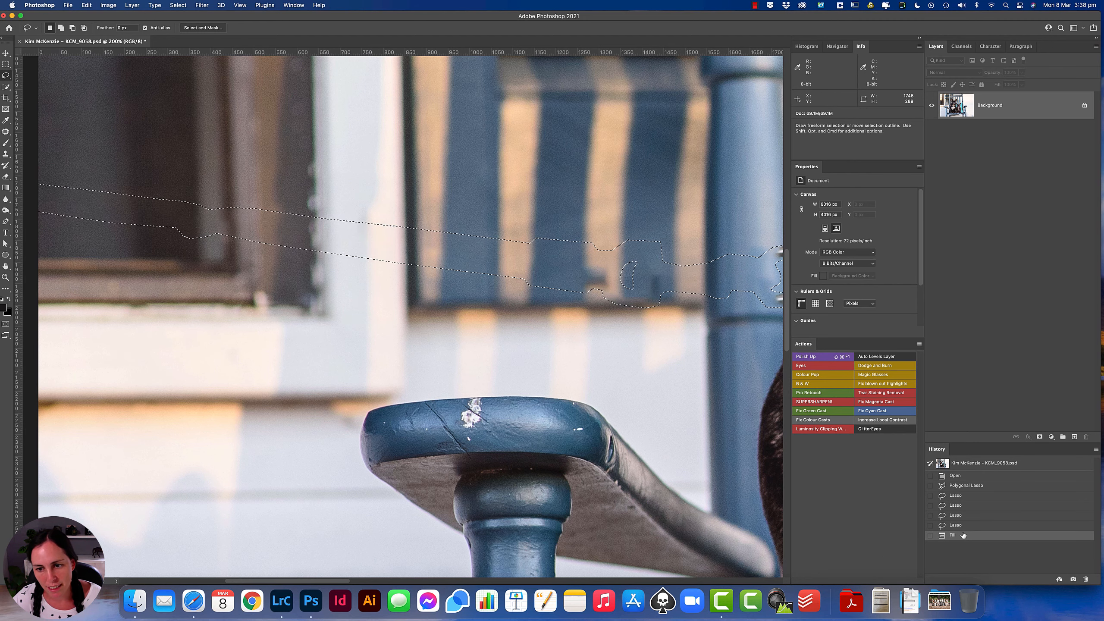
{"action": "left_click", "coordinate": [966, 525]}
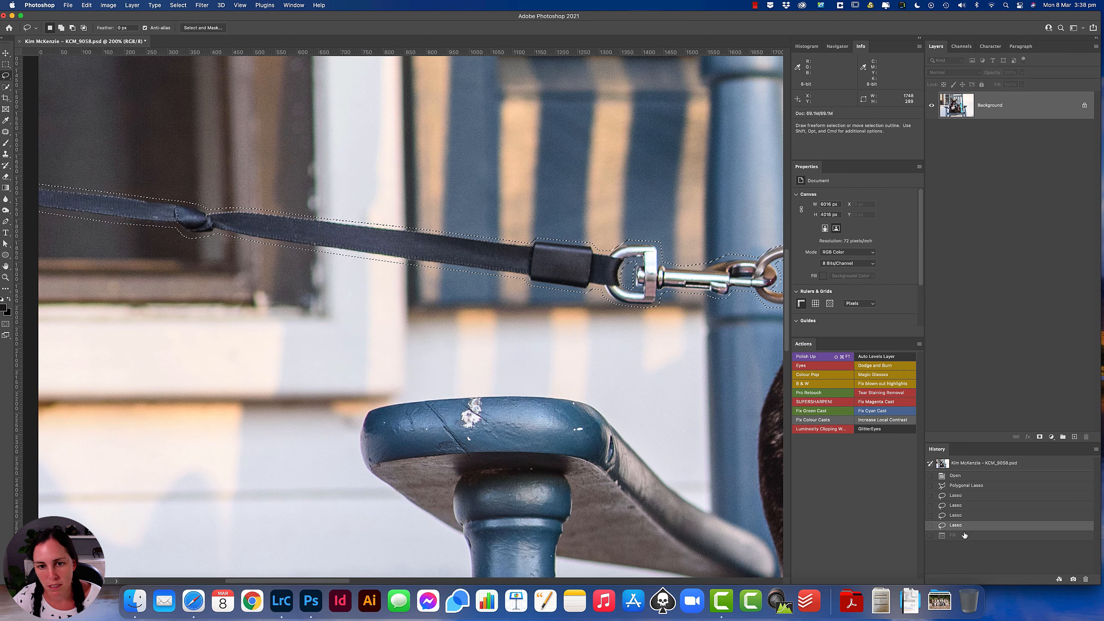
Compare the filled area around the leash clip close up before and after the Content-Aware fill, ending on the filled state
{"action": "left_click", "coordinate": [964, 535]}
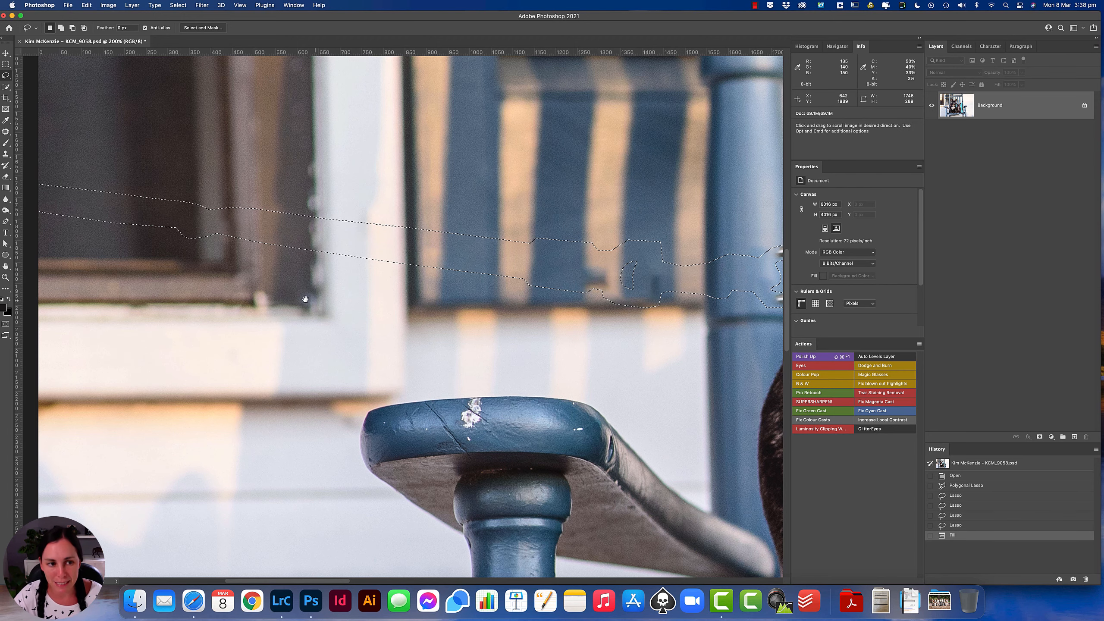
{"action": "left_click_drag", "start_coordinate": [305, 299], "coordinate": [507, 323]}
{"action": "left_click_drag", "start_coordinate": [656, 380], "coordinate": [394, 325]}
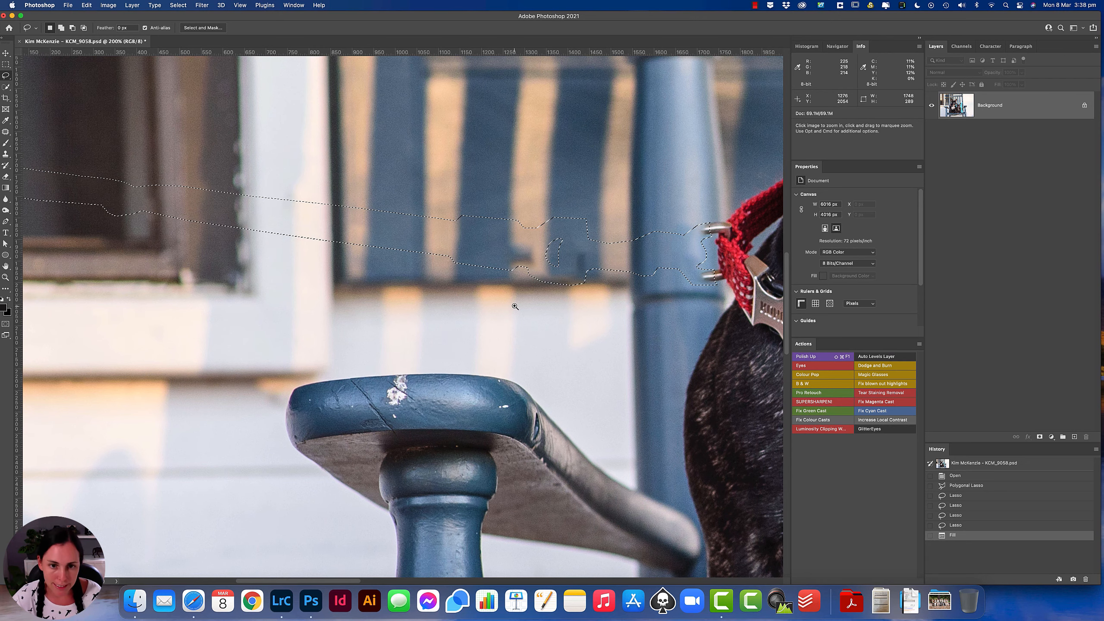
{"action": "scroll", "coordinate": [517, 313], "scroll_direction": "up", "scroll_amount": 5}
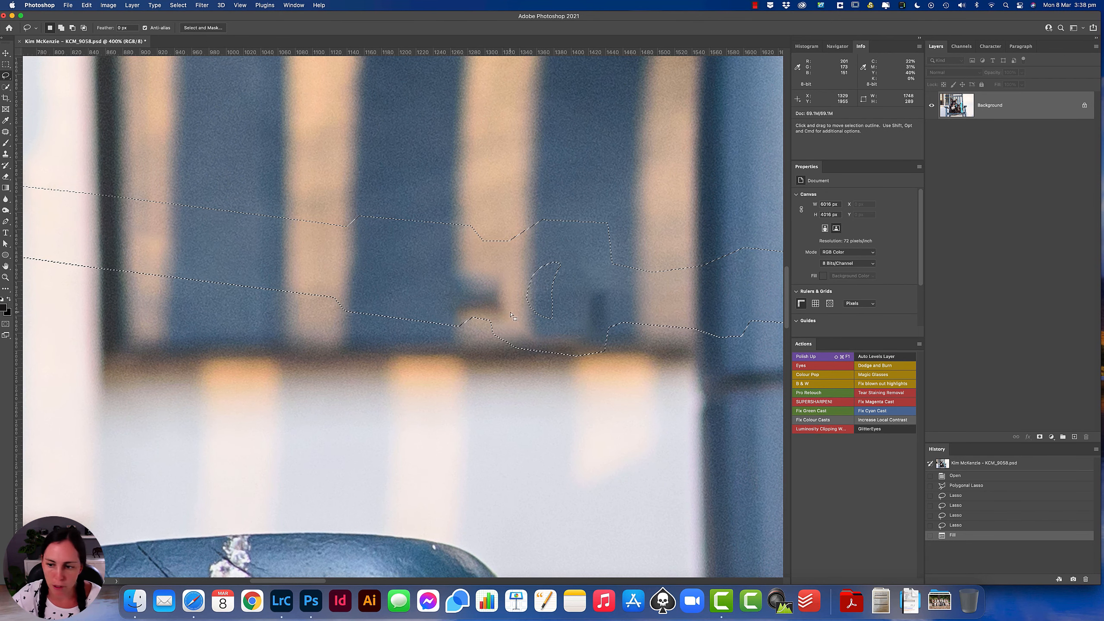
{"action": "left_click", "coordinate": [978, 525]}
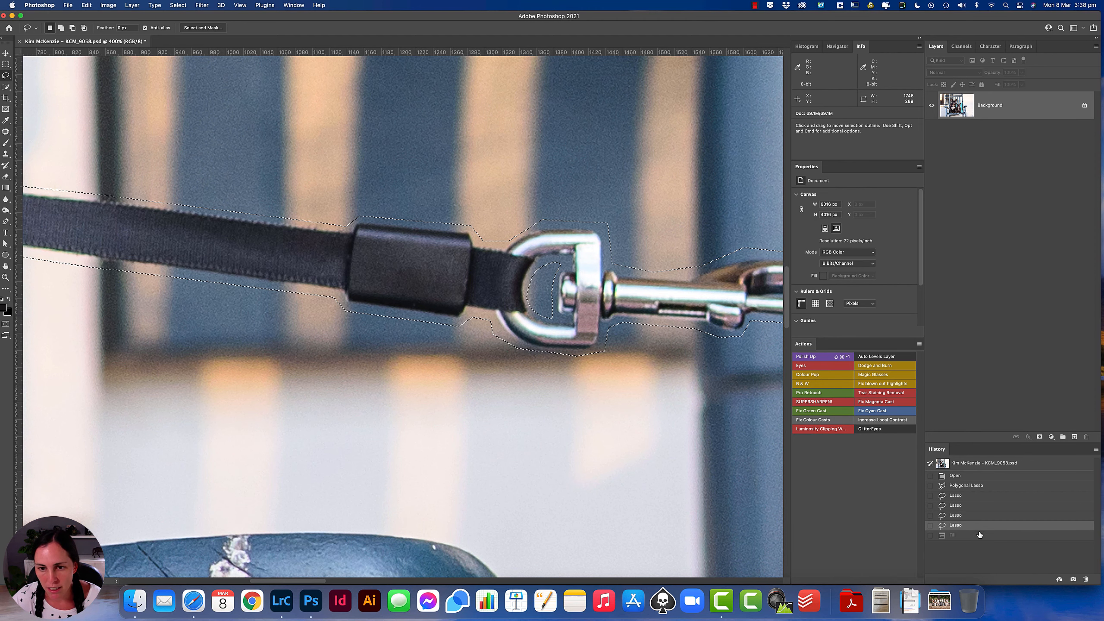
{"action": "left_click", "coordinate": [979, 535]}
{"action": "left_click", "coordinate": [977, 527]}
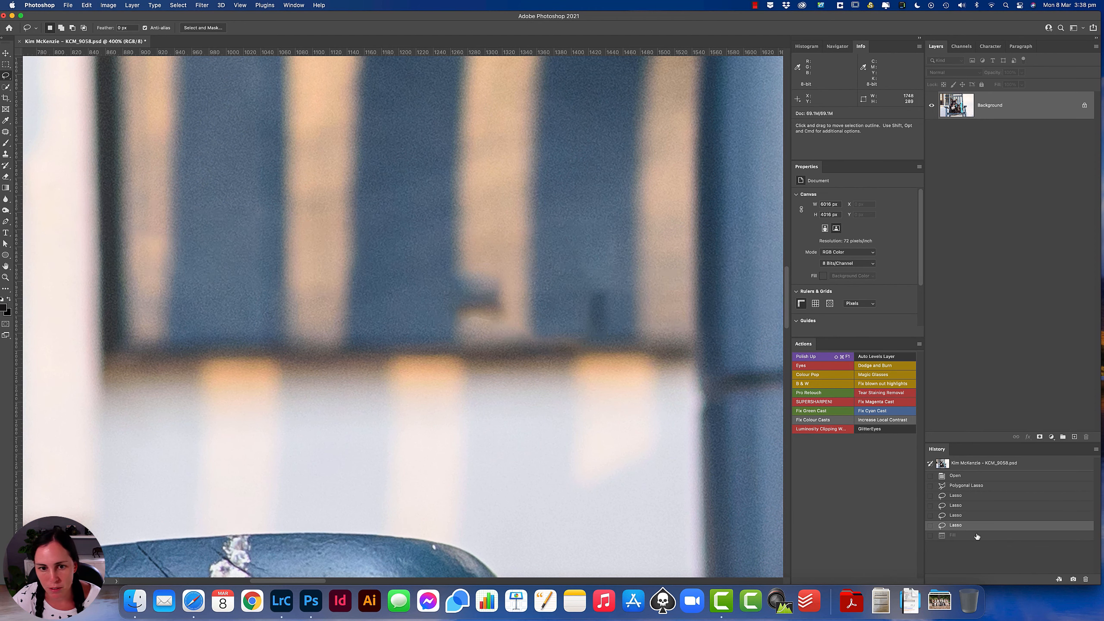
{"action": "left_click", "coordinate": [978, 535]}
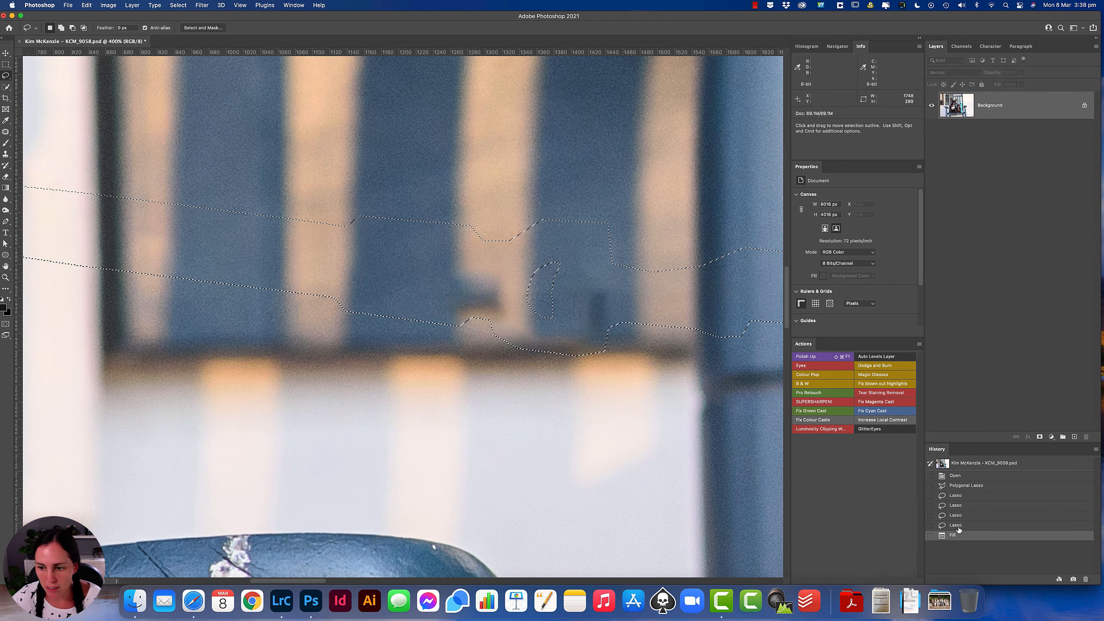
Deselect the filled leash area
{"action": "left_click", "coordinate": [563, 382], "text": "alt"}
{"action": "scroll", "coordinate": [552, 391], "scroll_direction": "down", "scroll_amount": 2}
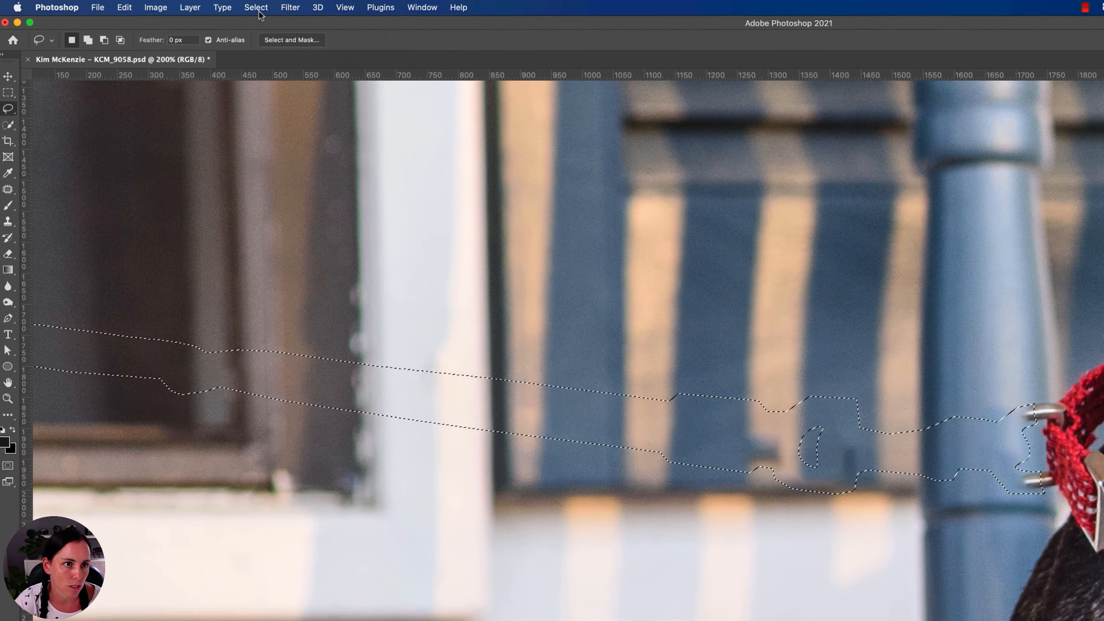
{"action": "left_click", "coordinate": [178, 5]}
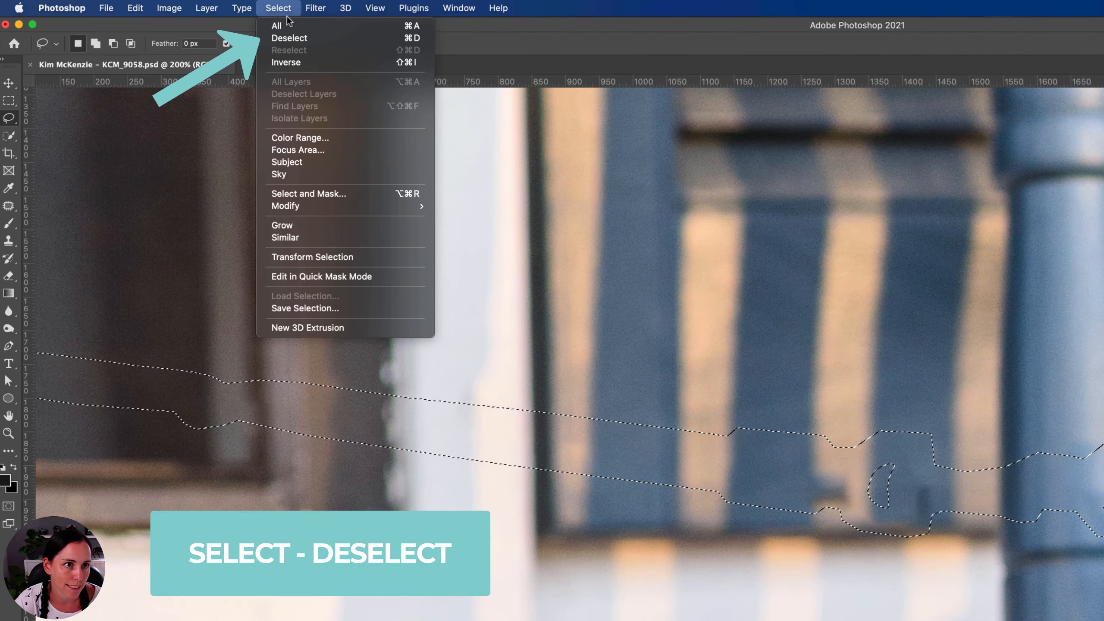
{"action": "left_click", "coordinate": [301, 39]}
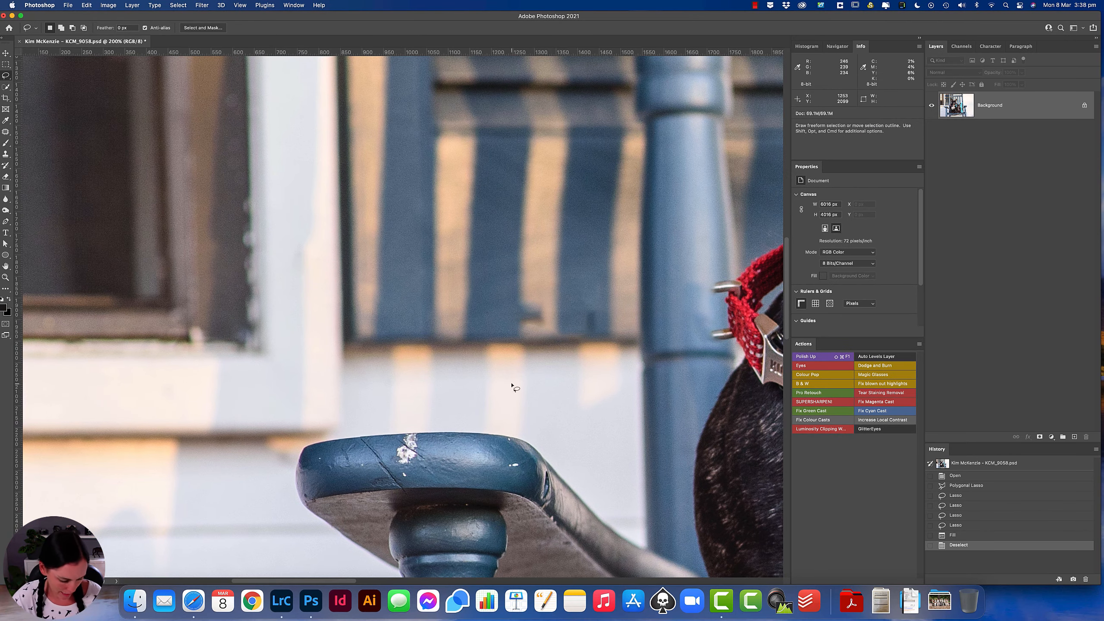
With the Patch tool, replace the dark smudge on the shutter's beige stripe with the clean texture directly above it, and deselect
{"action": "double_click", "coordinate": [509, 317], "text": "super"}
{"action": "left_click_drag", "start_coordinate": [519, 340], "coordinate": [461, 344]}
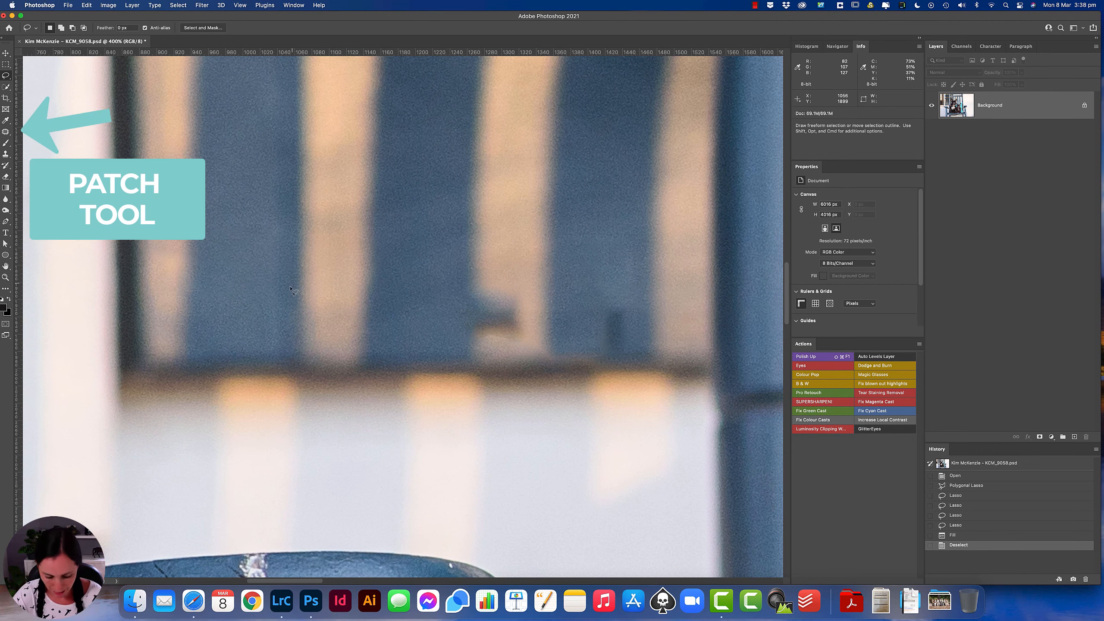
{"action": "key", "text": "j"}
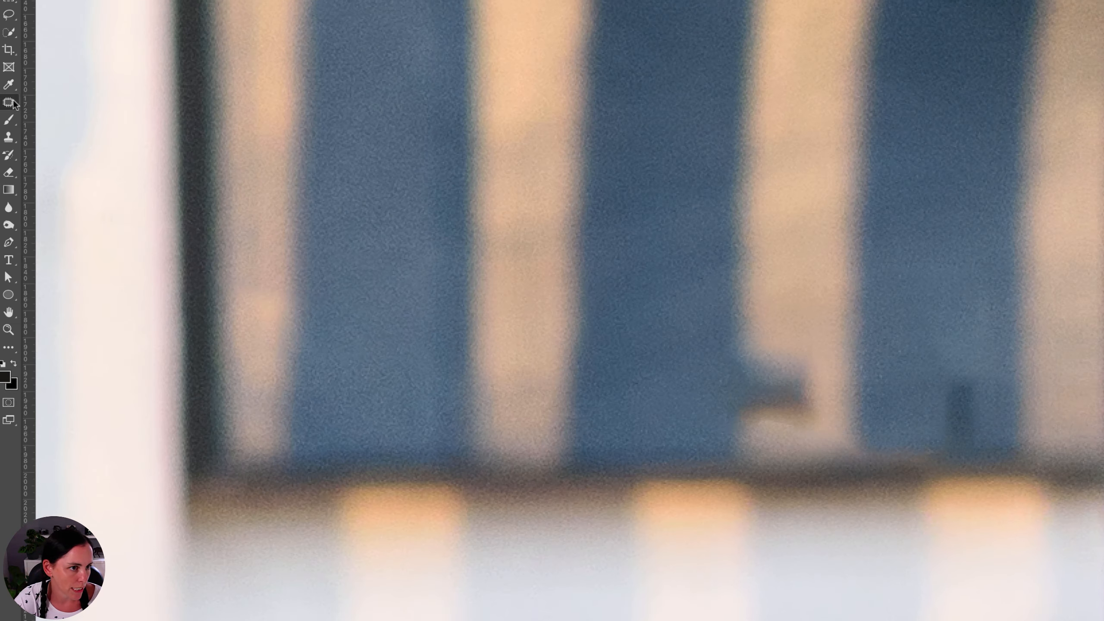
{"action": "right_click", "coordinate": [9, 134]}
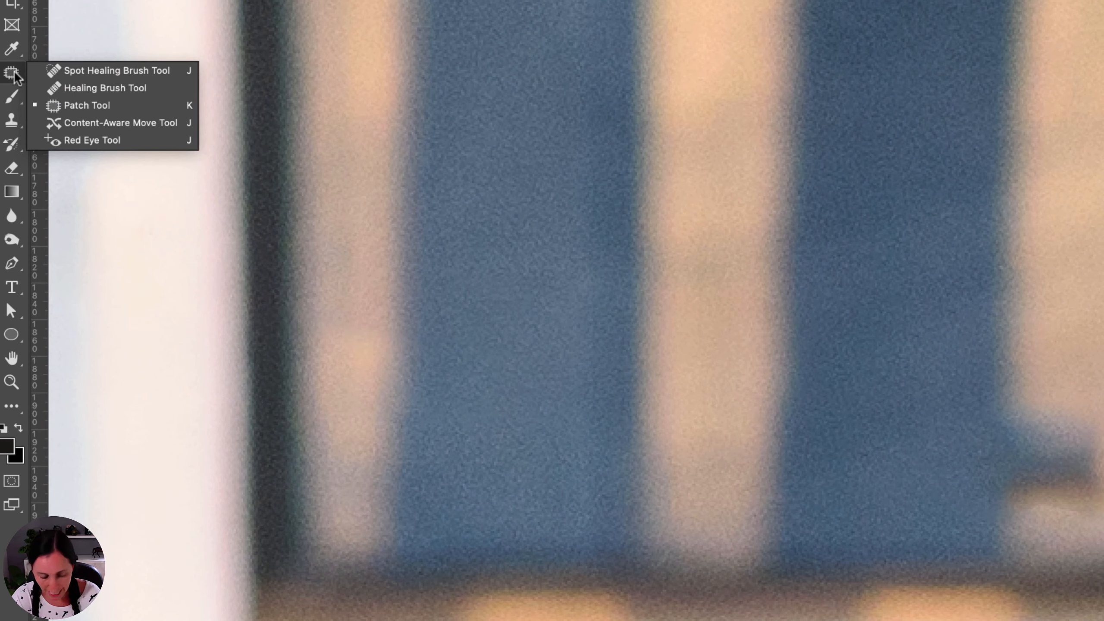
{"action": "left_click", "coordinate": [93, 109]}
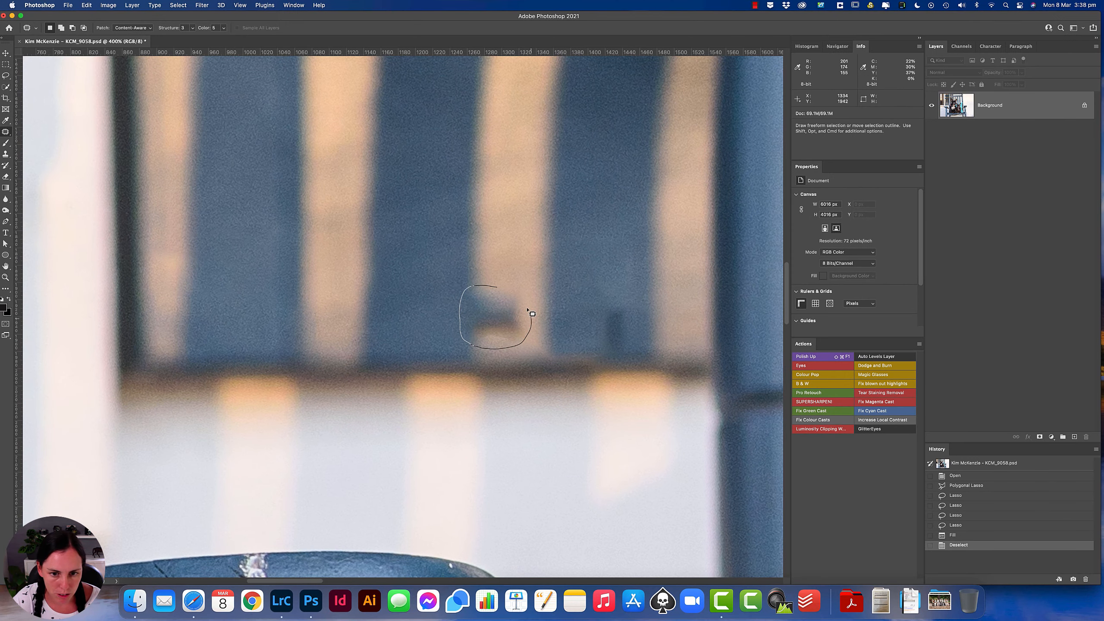
{"action": "left_click_drag", "start_coordinate": [492, 293], "coordinate": [496, 235]}
{"action": "key", "text": "super+d"}
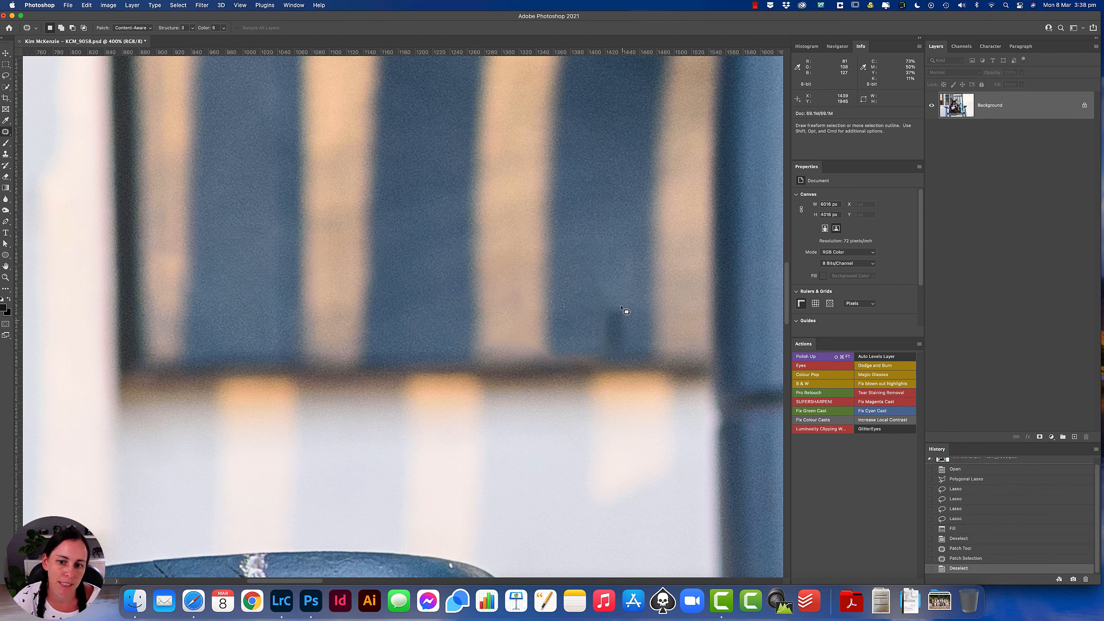
Patch the two leftover marks low on the adjacent blue stripe with clean blue texture from above, deselecting after each
{"action": "mouse_move", "coordinate": [624, 307]}
{"action": "left_mouse_down"}
{"action": "mouse_move", "coordinate": [604, 351]}
{"action": "mouse_move", "coordinate": [646, 355]}
{"action": "mouse_move", "coordinate": [645, 305]}
{"action": "mouse_move", "coordinate": [616, 296]}
{"action": "mouse_move", "coordinate": [603, 322]}
{"action": "mouse_move", "coordinate": [623, 245]}
{"action": "left_mouse_up"}
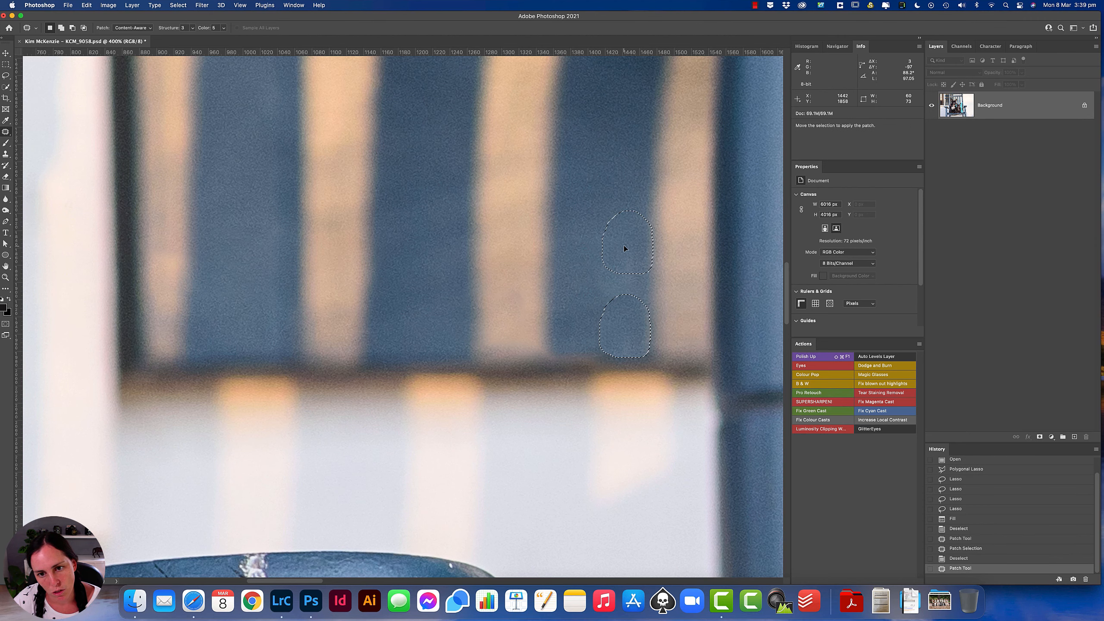
{"action": "key", "text": "super+d"}
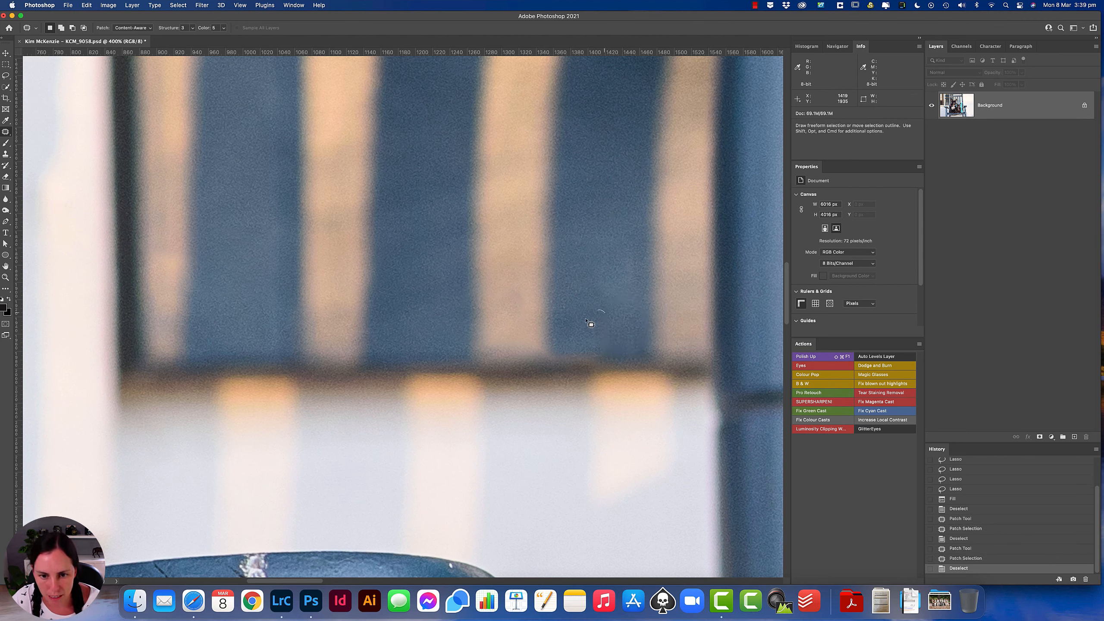
{"action": "mouse_move", "coordinate": [590, 324]}
{"action": "left_mouse_down"}
{"action": "mouse_move", "coordinate": [613, 320]}
{"action": "mouse_move", "coordinate": [603, 279]}
{"action": "left_mouse_up"}
{"action": "key", "text": "super+d"}
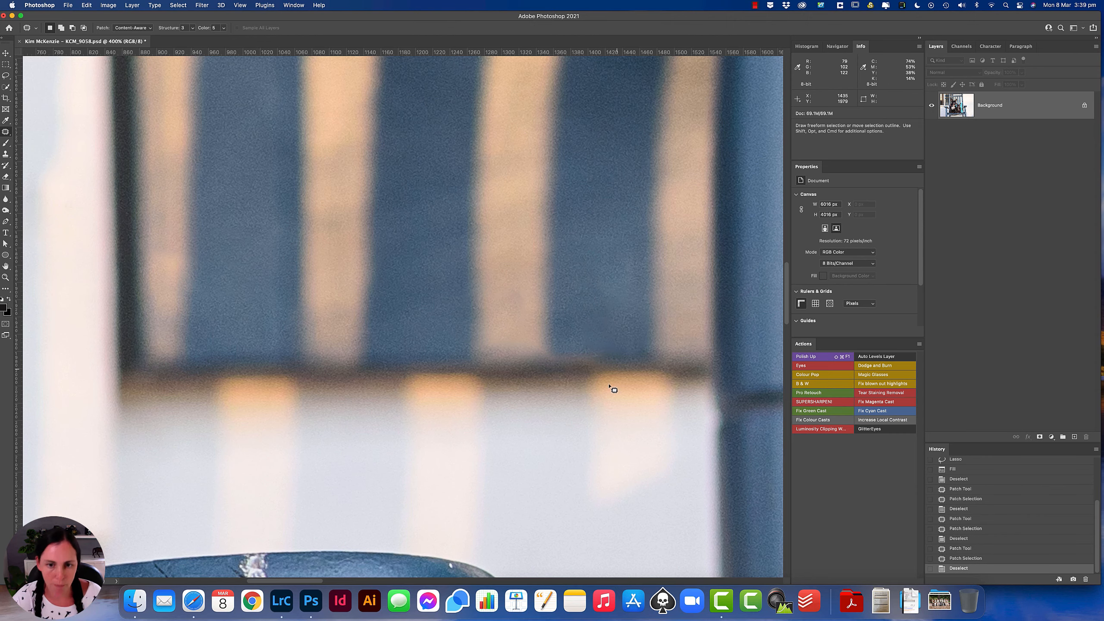
Patch the uneven spot at the brown window frame's inner edge with the matching frame area above it, and deselect
{"action": "left_click_drag", "start_coordinate": [266, 309], "coordinate": [569, 345]}
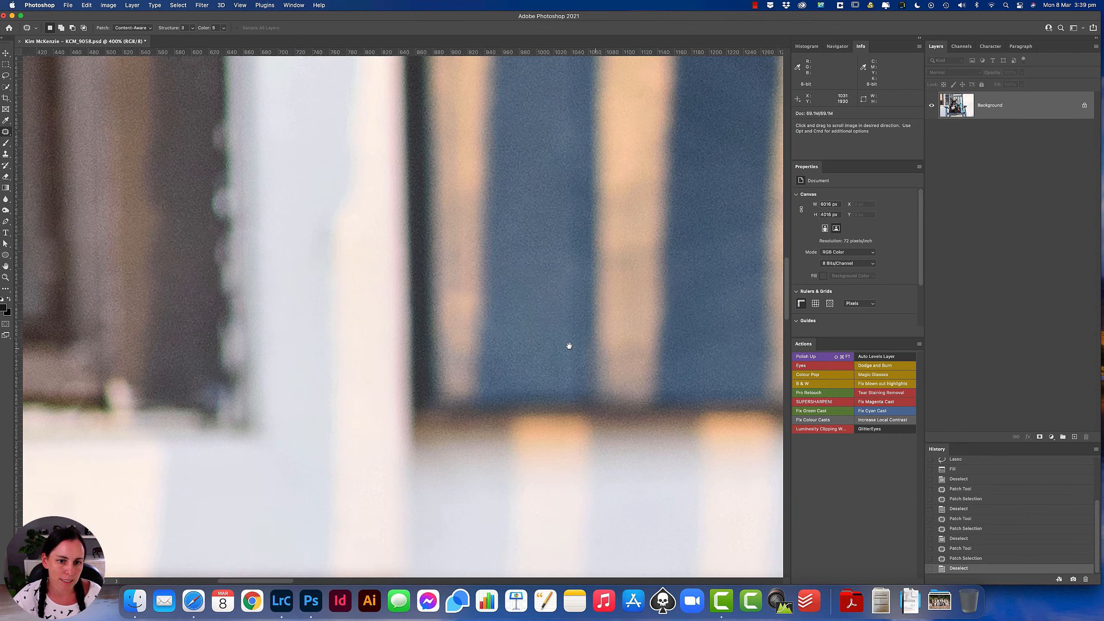
{"action": "left_click_drag", "start_coordinate": [382, 320], "coordinate": [586, 340]}
{"action": "left_click_drag", "start_coordinate": [322, 348], "coordinate": [591, 390]}
{"action": "mouse_move", "coordinate": [539, 291]}
{"action": "left_mouse_down"}
{"action": "mouse_move", "coordinate": [515, 293]}
{"action": "mouse_move", "coordinate": [511, 326]}
{"action": "mouse_move", "coordinate": [517, 355]}
{"action": "mouse_move", "coordinate": [541, 364]}
{"action": "mouse_move", "coordinate": [564, 355]}
{"action": "mouse_move", "coordinate": [567, 313]}
{"action": "mouse_move", "coordinate": [532, 286]}
{"action": "left_mouse_up"}
{"action": "left_click_drag", "start_coordinate": [552, 341], "coordinate": [545, 229]}
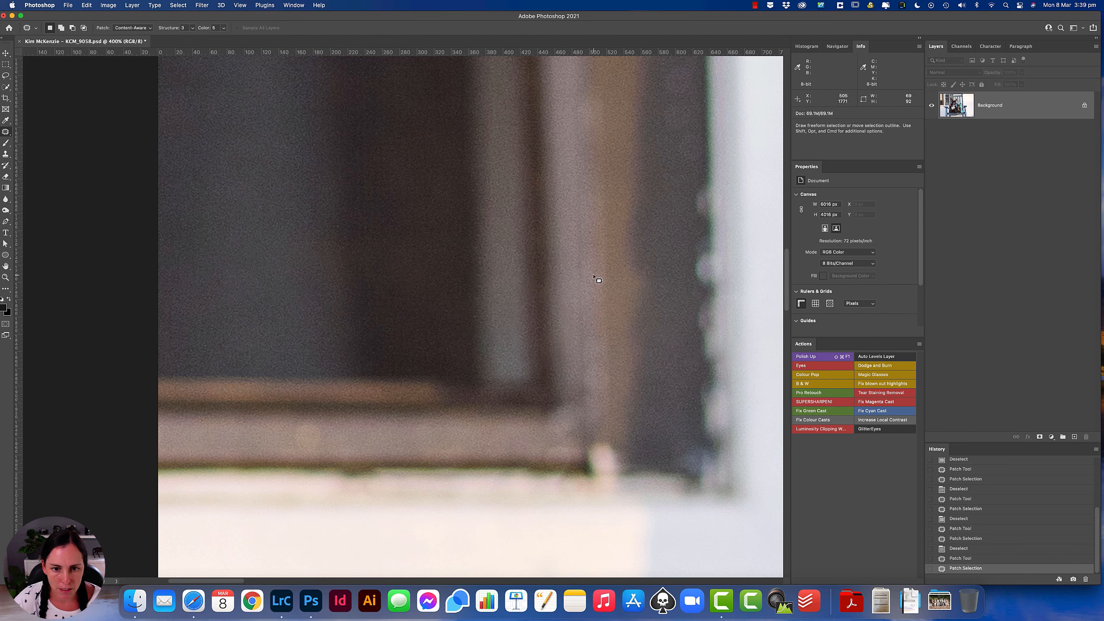
{"action": "key", "text": "super+d"}
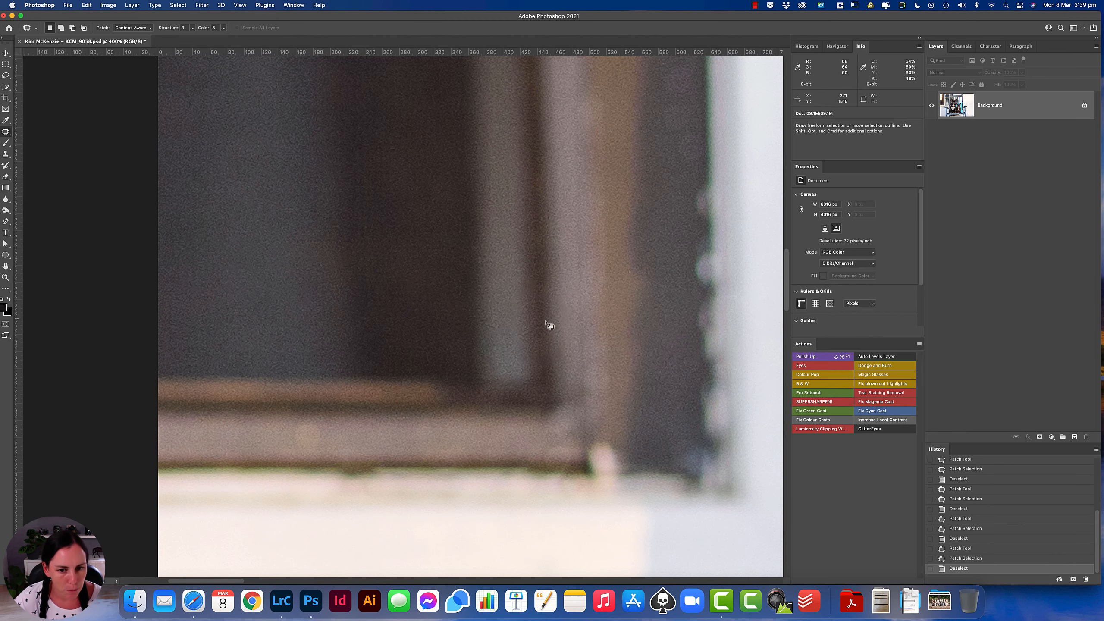
Examine the retouched background from the window frame across to the dog's collar for remaining fill artifacts
{"action": "scroll", "coordinate": [463, 365], "scroll_direction": "right", "scroll_amount": 10}
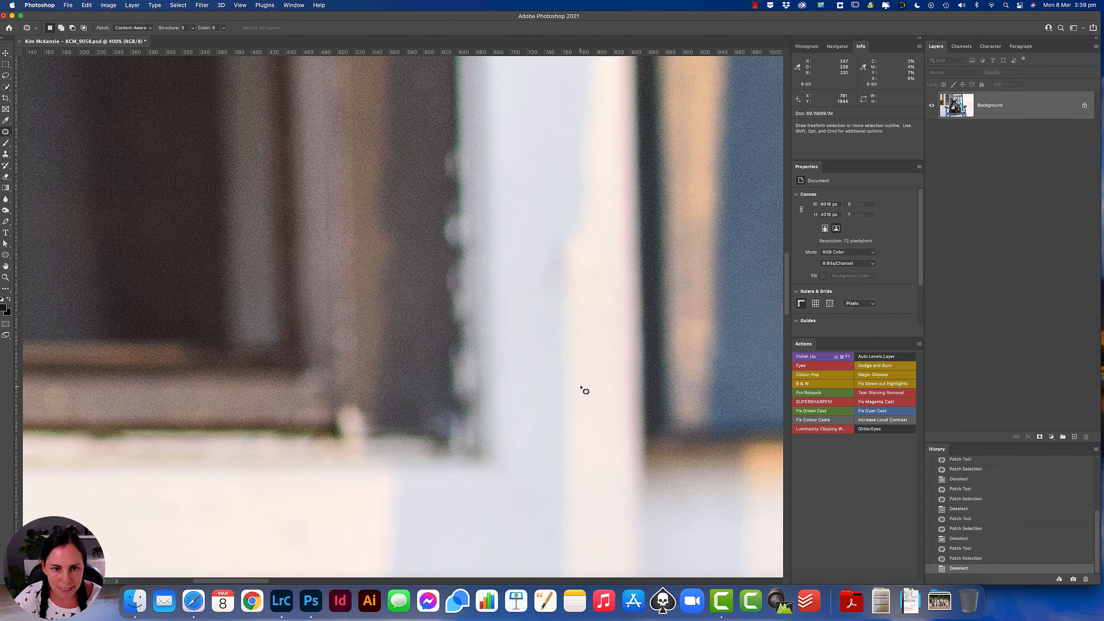
{"action": "left_click_drag", "start_coordinate": [648, 402], "coordinate": [449, 365]}
{"action": "left_click_drag", "start_coordinate": [693, 394], "coordinate": [420, 399]}
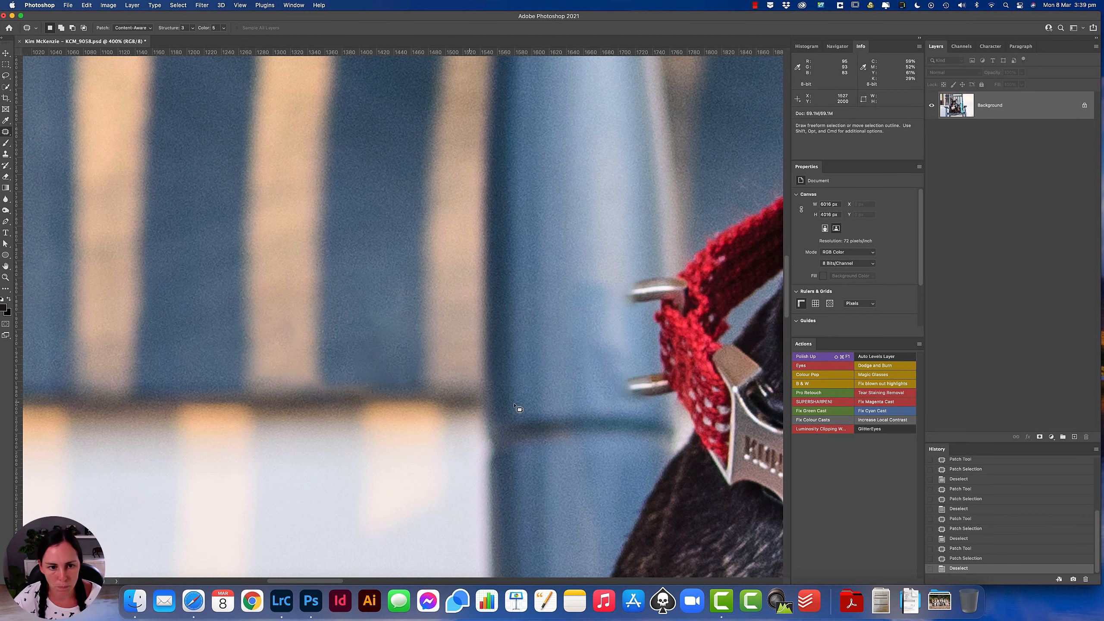
{"action": "left_click_drag", "start_coordinate": [512, 407], "coordinate": [438, 399]}
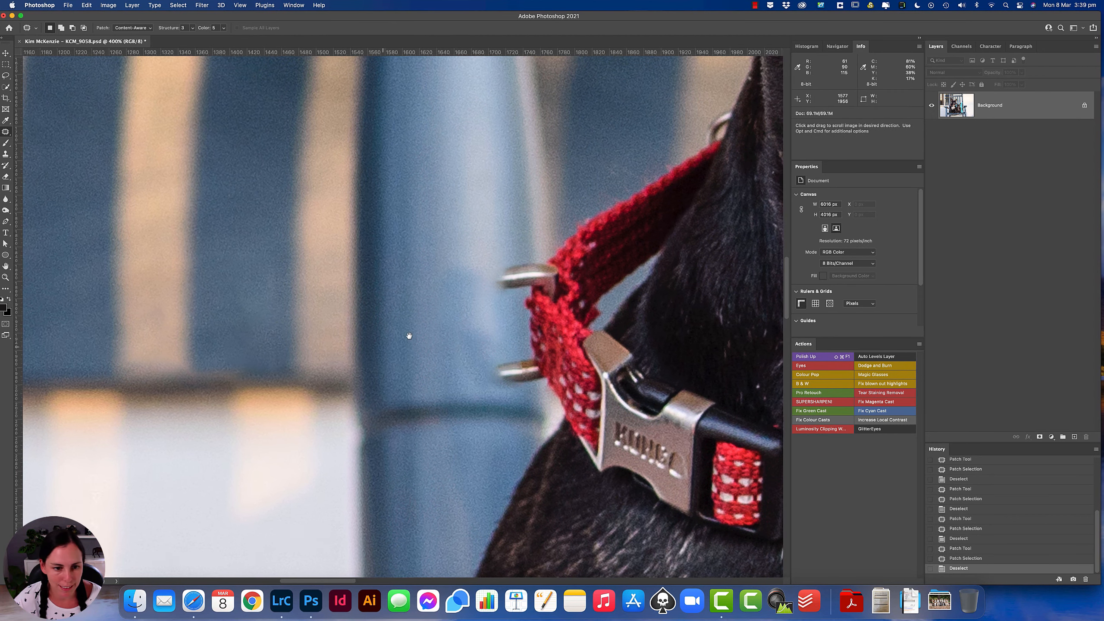
{"action": "left_click_drag", "start_coordinate": [409, 335], "coordinate": [483, 316]}
{"action": "left_click", "coordinate": [443, 337], "text": "alt"}
{"action": "left_click", "coordinate": [443, 337], "text": "alt"}
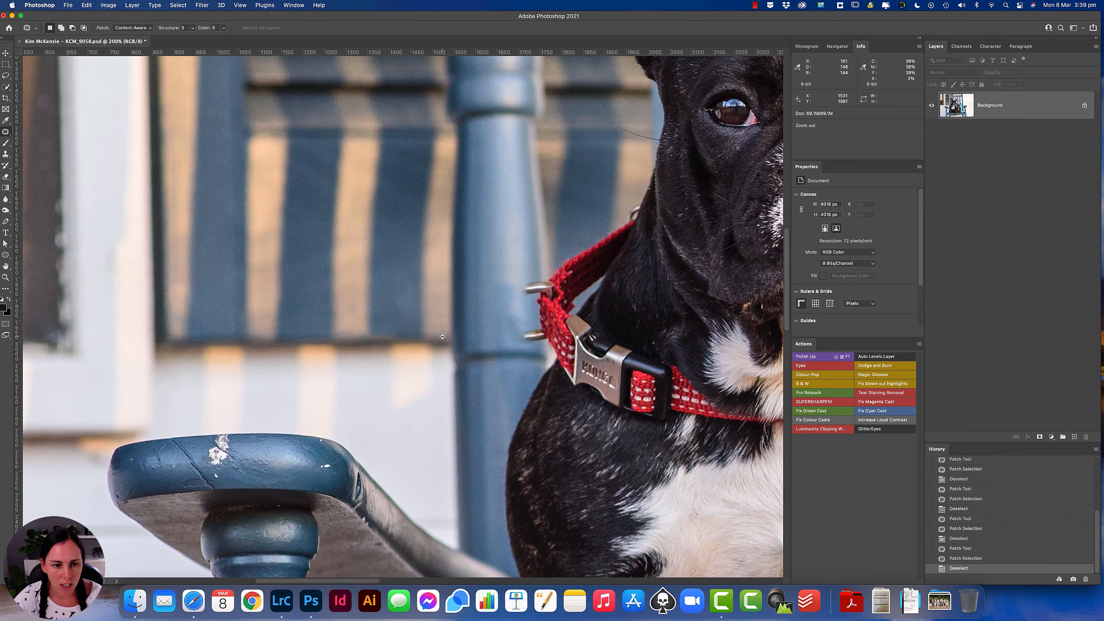
{"action": "left_click", "coordinate": [412, 343], "text": "alt"}
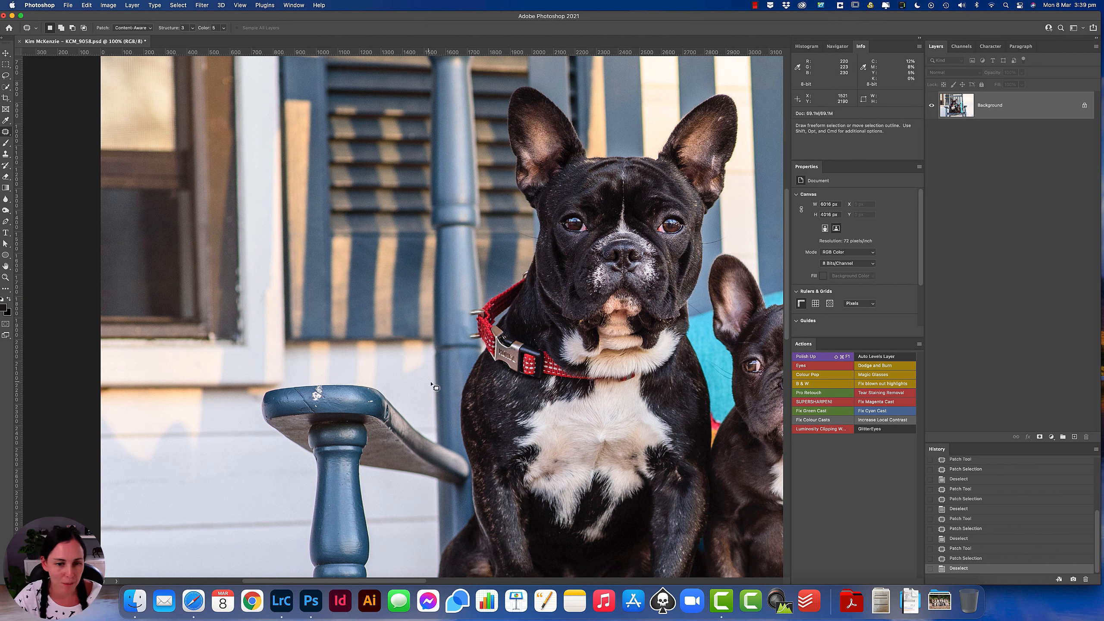
Open the Liquify filter on the photo and bring the dog's red collar into close view
{"action": "left_click", "coordinate": [6, 53]}
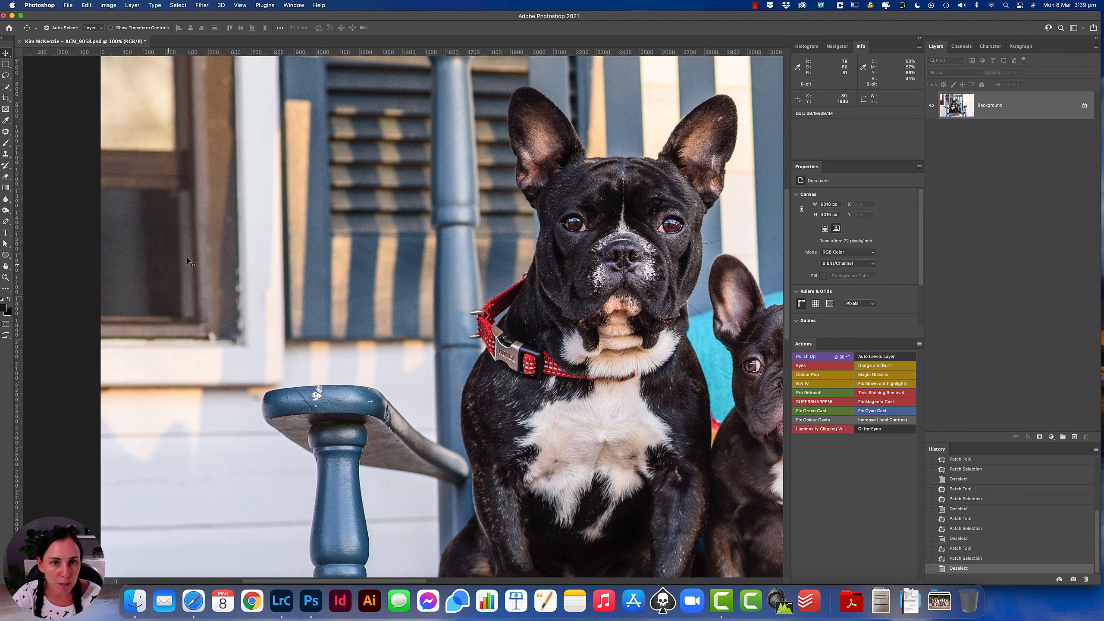
{"action": "left_click", "coordinate": [205, 6]}
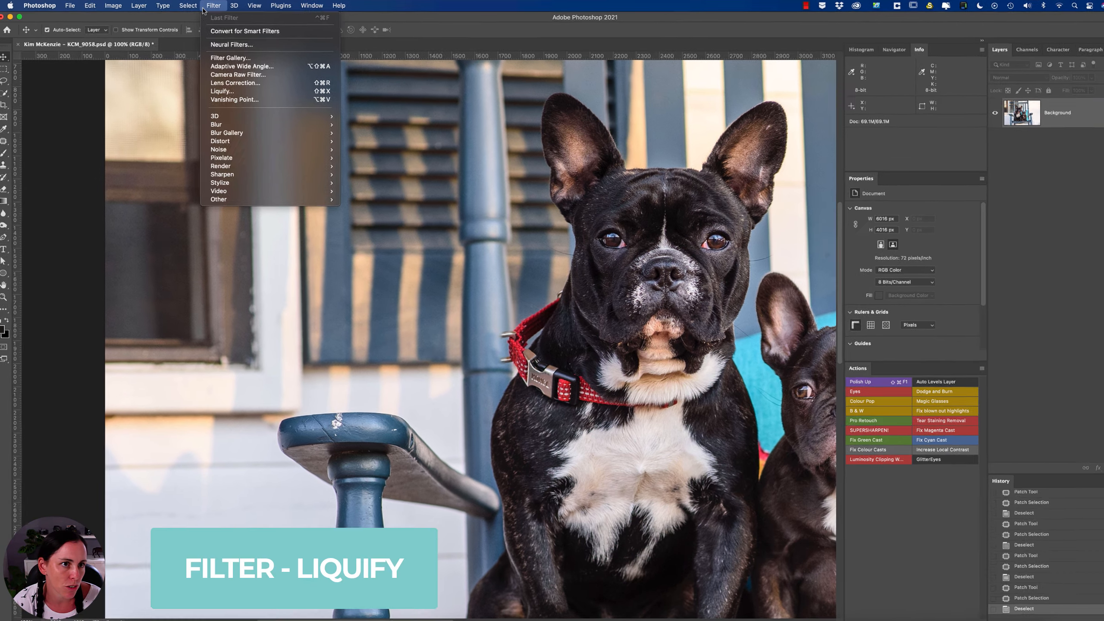
{"action": "mouse_move", "coordinate": [225, 9]}
{"action": "mouse_move", "coordinate": [284, 8]}
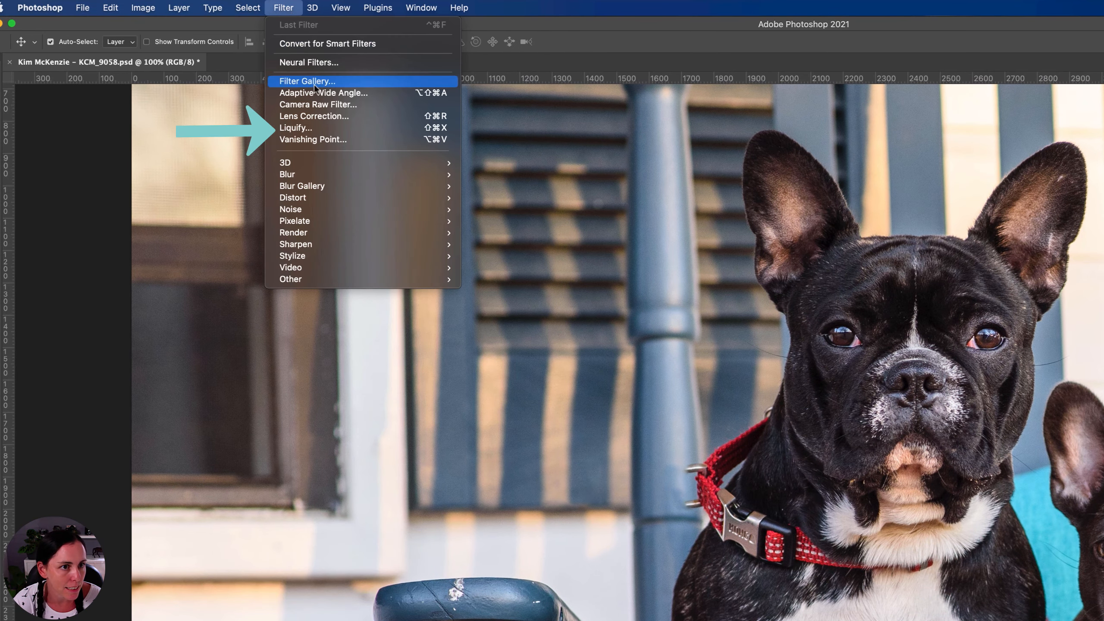
{"action": "left_click", "coordinate": [315, 131]}
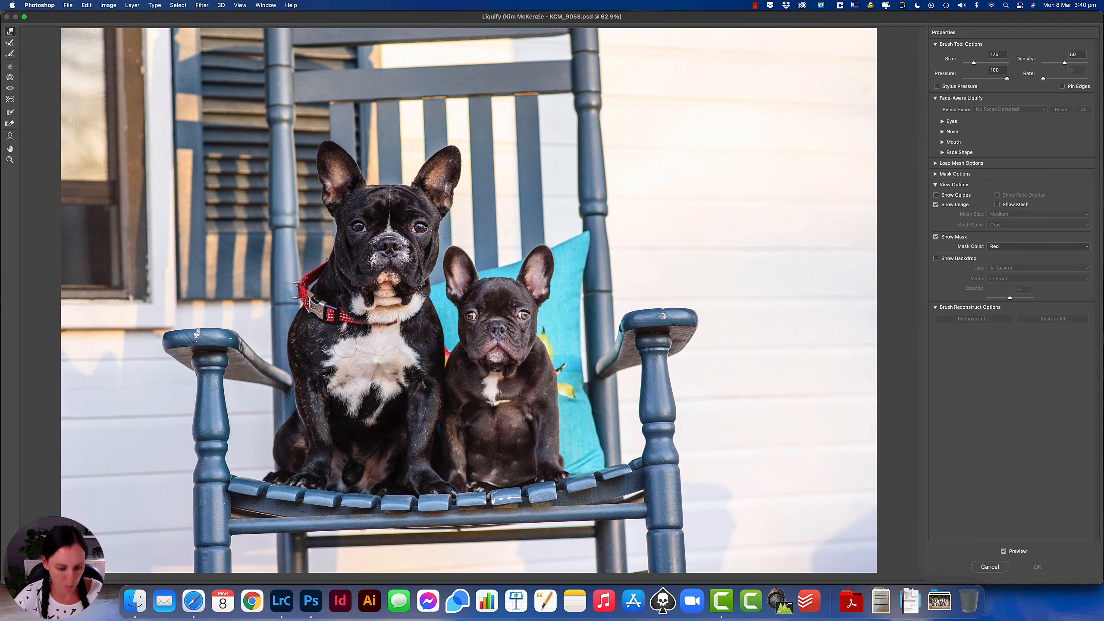
{"action": "left_click", "coordinate": [310, 315]}
{"action": "left_click", "coordinate": [310, 313]}
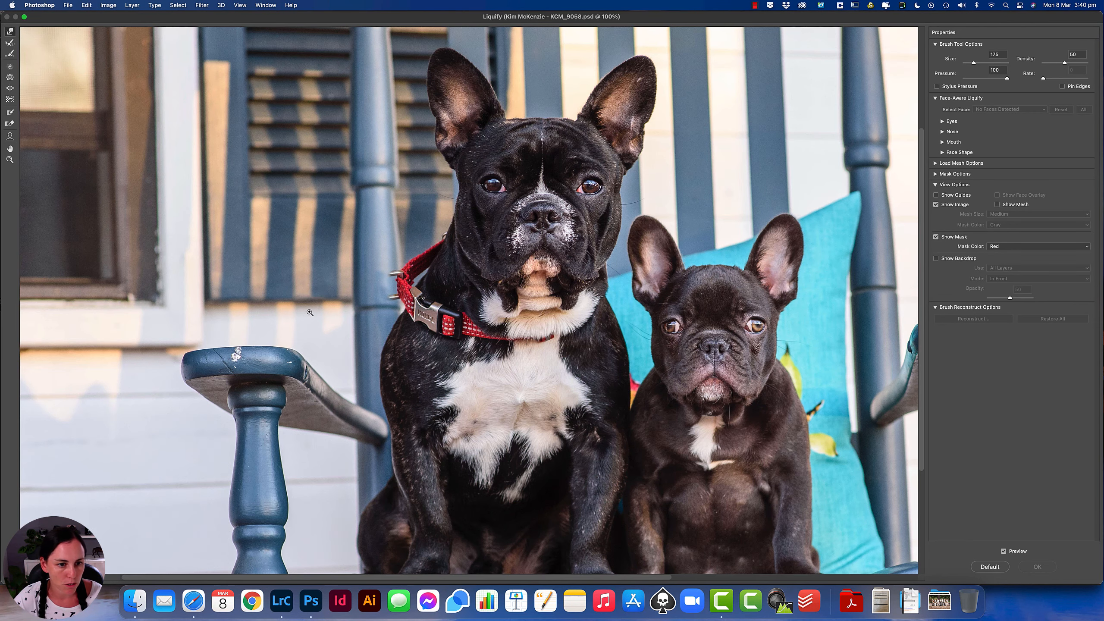
{"action": "left_click", "coordinate": [344, 315]}
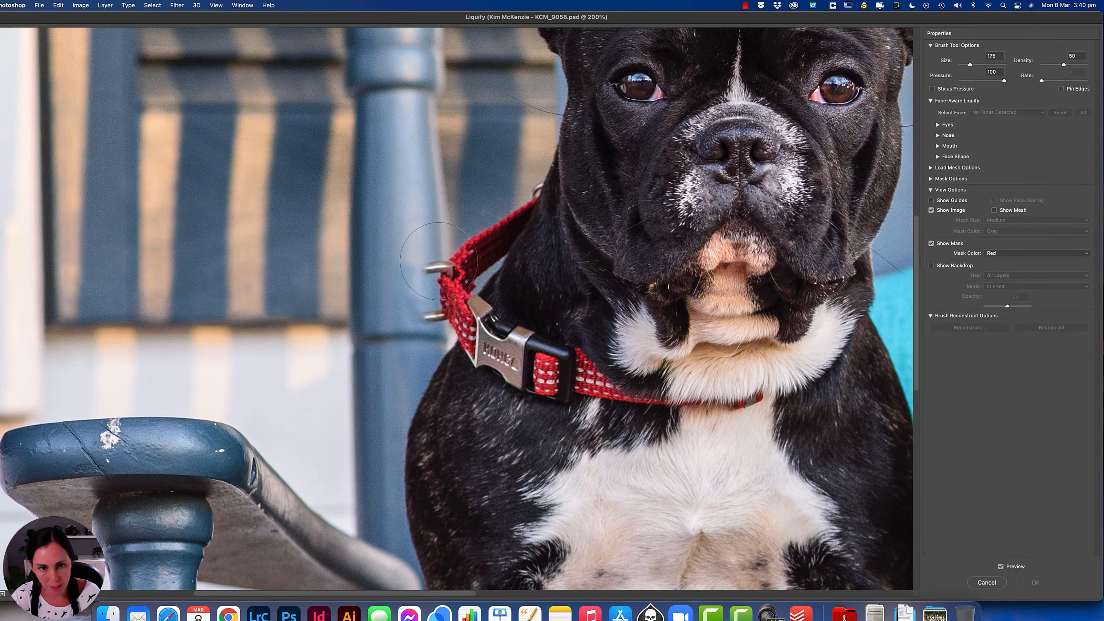
Try to push the collar's metal rings and red strap in toward the dog's neck with a Forward Warp brush of size 250
{"action": "key", "text": "bracketright"}
{"action": "key", "text": "bracketright"}
{"action": "key", "text": "bracketright"}
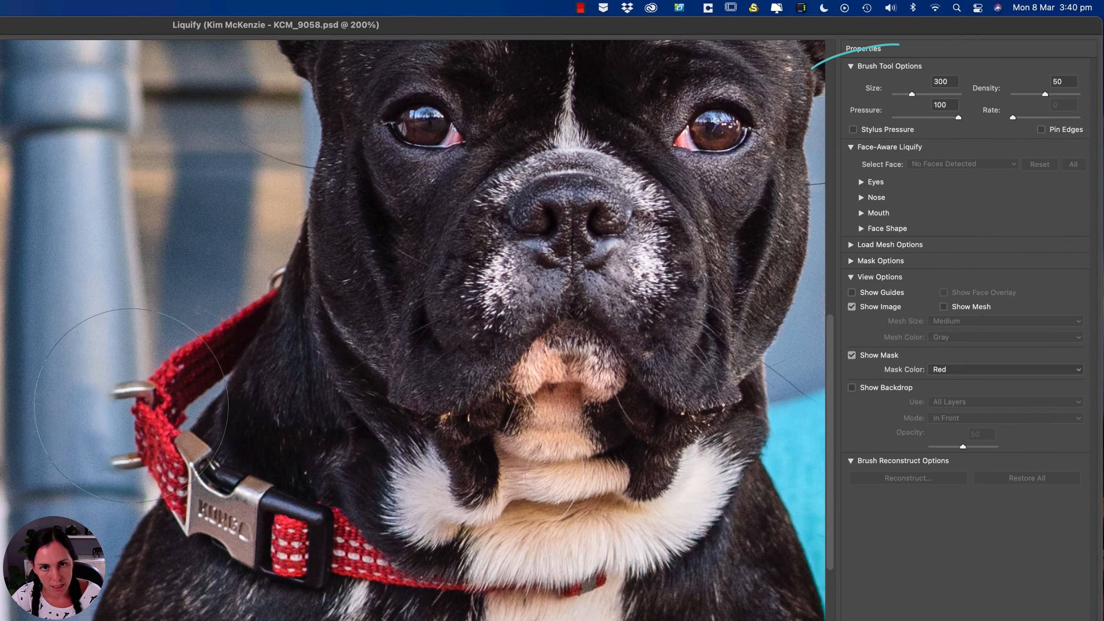
{"action": "key", "text": "bracketright"}
{"action": "key", "text": "bracketright"}
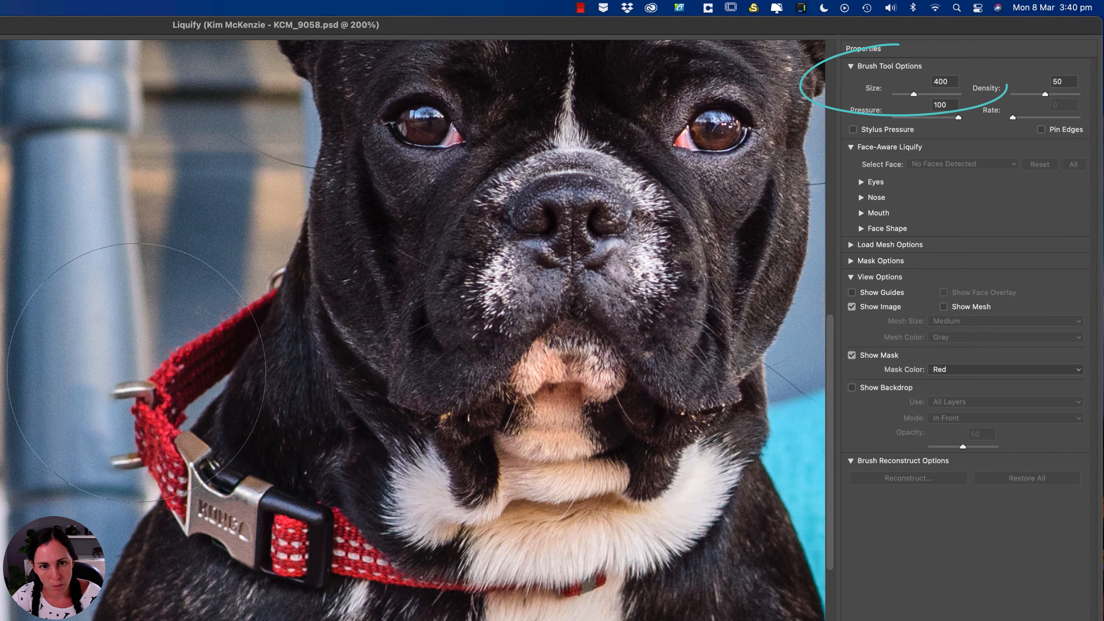
{"action": "key", "text": "bracketleft"}
{"action": "key", "text": "bracketleft"}
{"action": "key", "text": "bracketleft"}
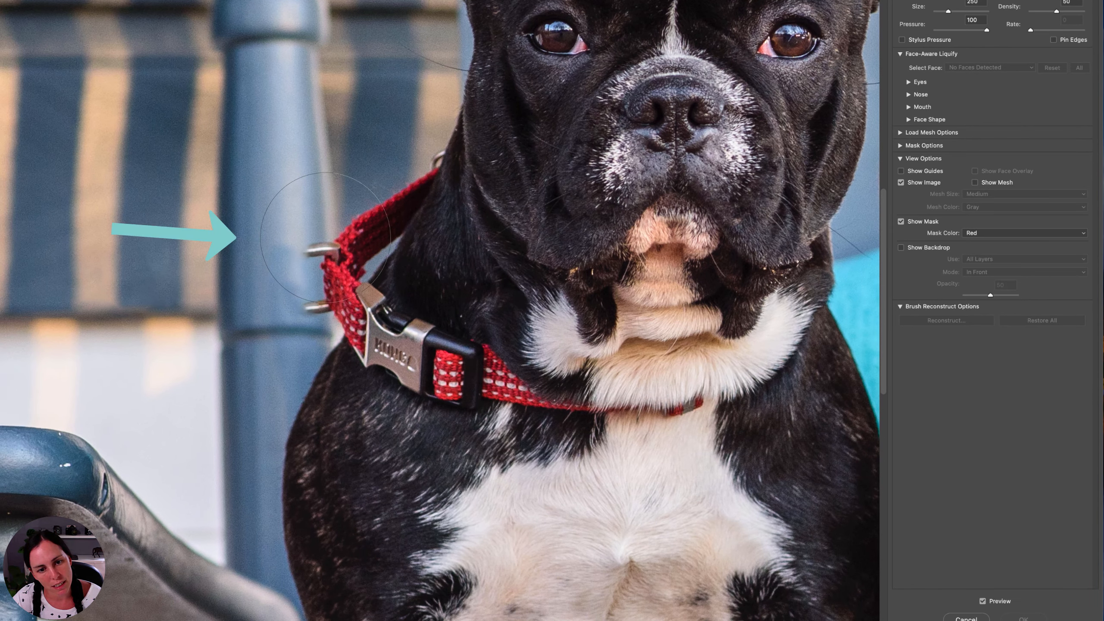
{"action": "left_click_drag", "start_coordinate": [325, 237], "coordinate": [342, 240]}
{"action": "left_click_drag", "start_coordinate": [368, 203], "coordinate": [380, 215]}
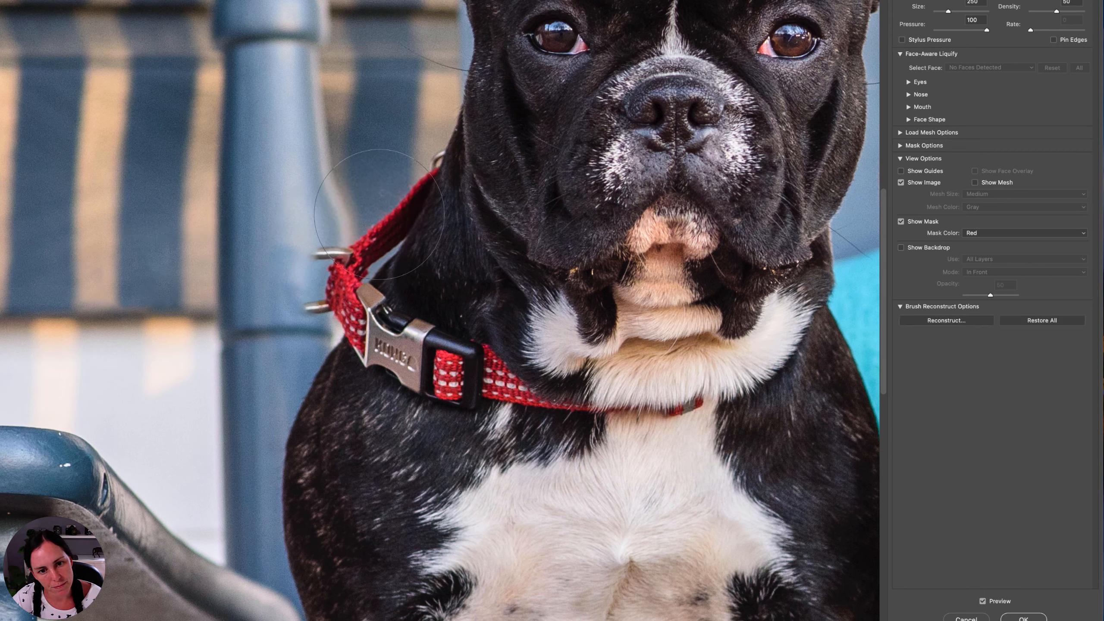
{"action": "left_click_drag", "start_coordinate": [329, 266], "coordinate": [337, 291]}
{"action": "left_click_drag", "start_coordinate": [357, 248], "coordinate": [369, 249]}
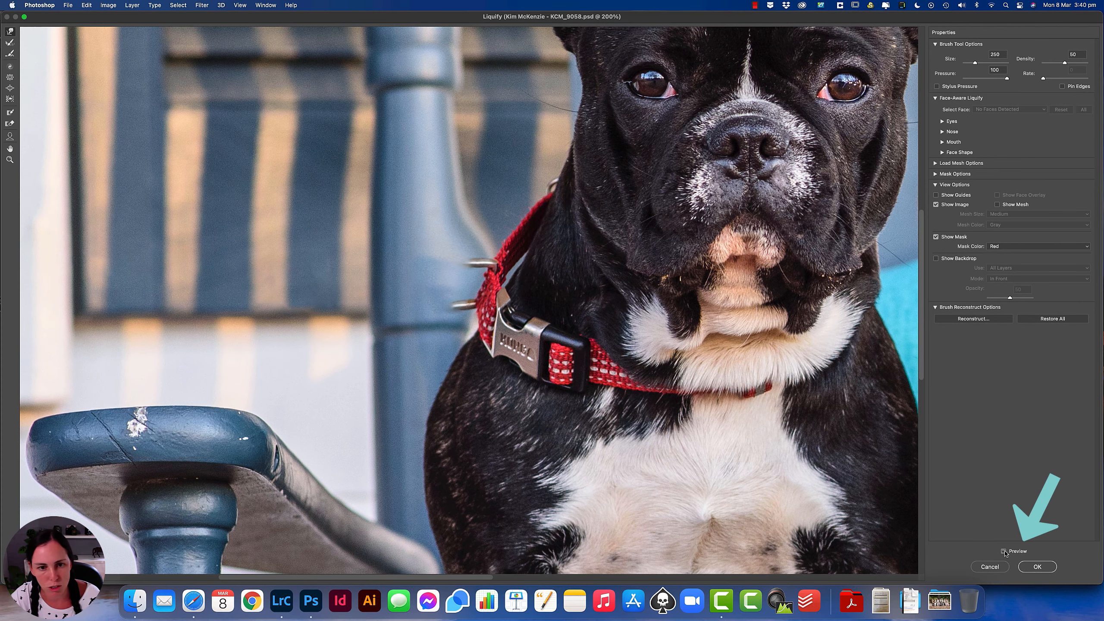
Compare the collar before and after the warp by switching the Liquify preview off and on
{"action": "left_click", "coordinate": [1003, 552]}
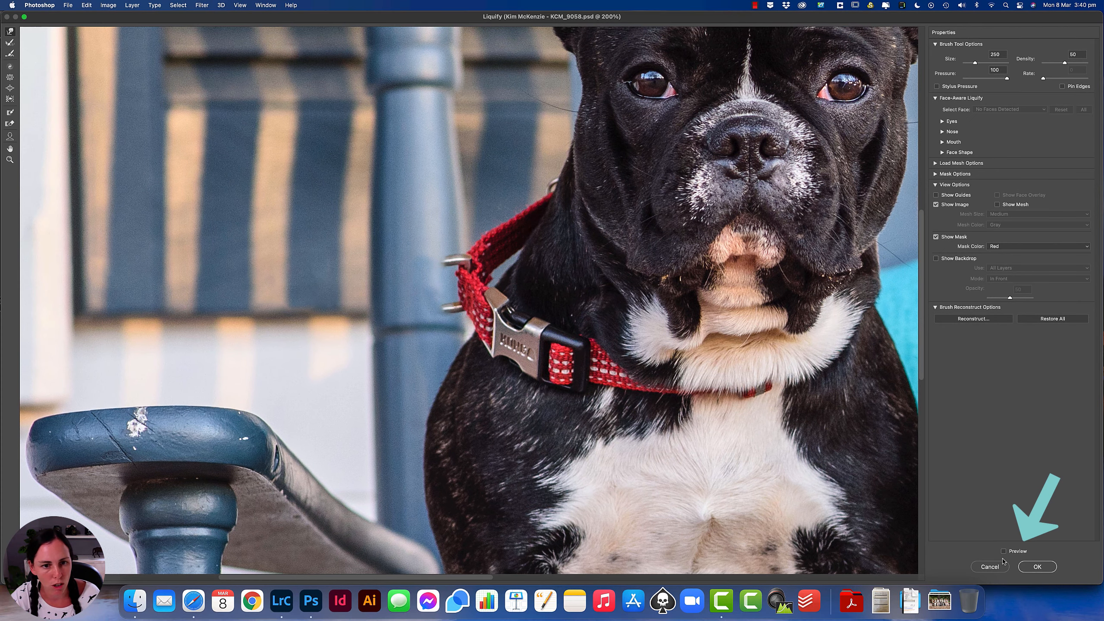
{"action": "left_click", "coordinate": [1004, 551]}
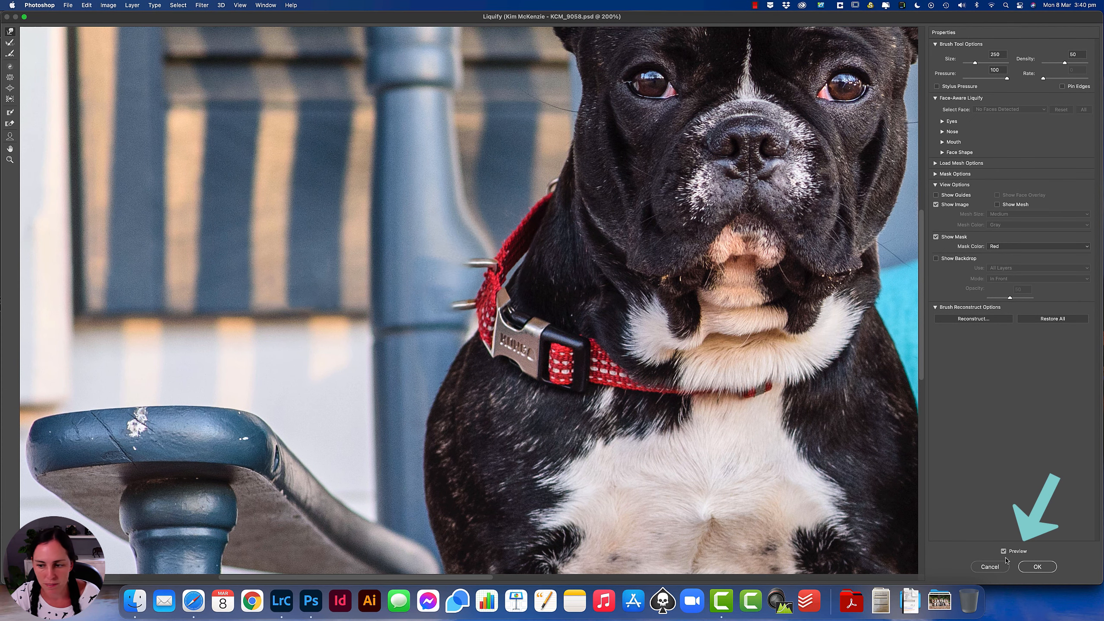
{"action": "left_click", "coordinate": [1003, 551]}
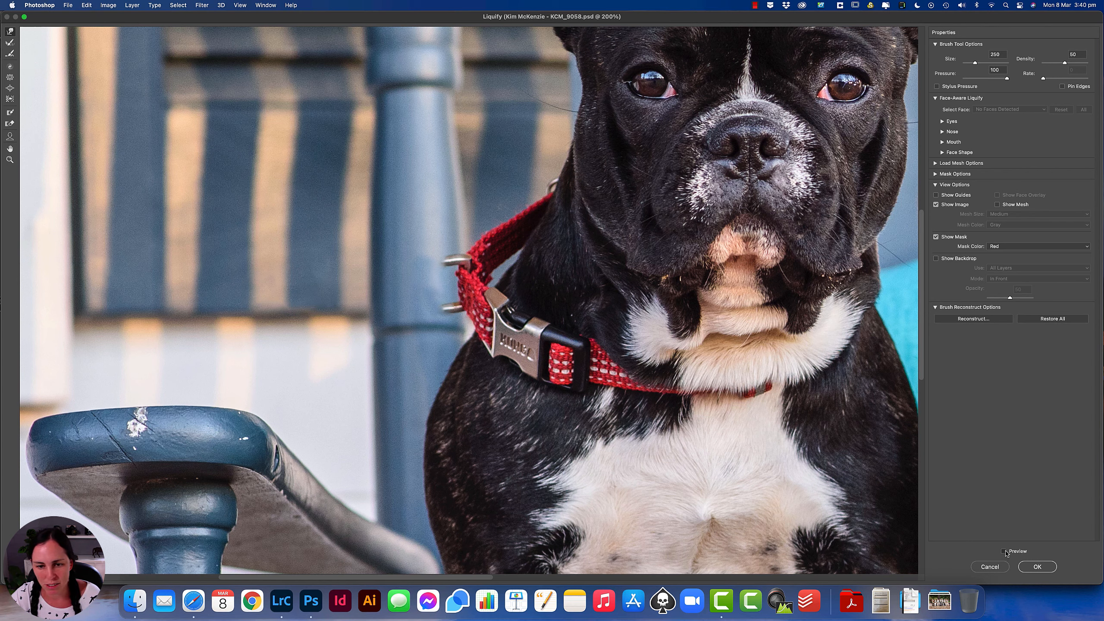
{"action": "left_click", "coordinate": [1004, 552]}
{"action": "left_click", "coordinate": [1004, 552]}
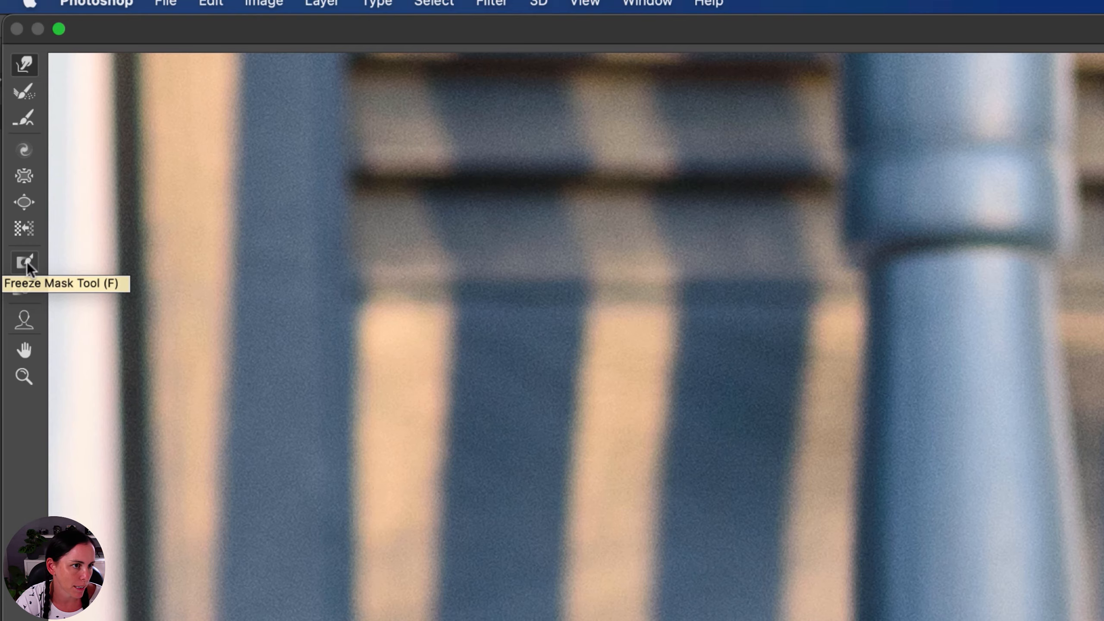
Freeze the blue post and striped background above the collar using a Freeze Mask brush of size 175
{"action": "left_click", "coordinate": [25, 263]}
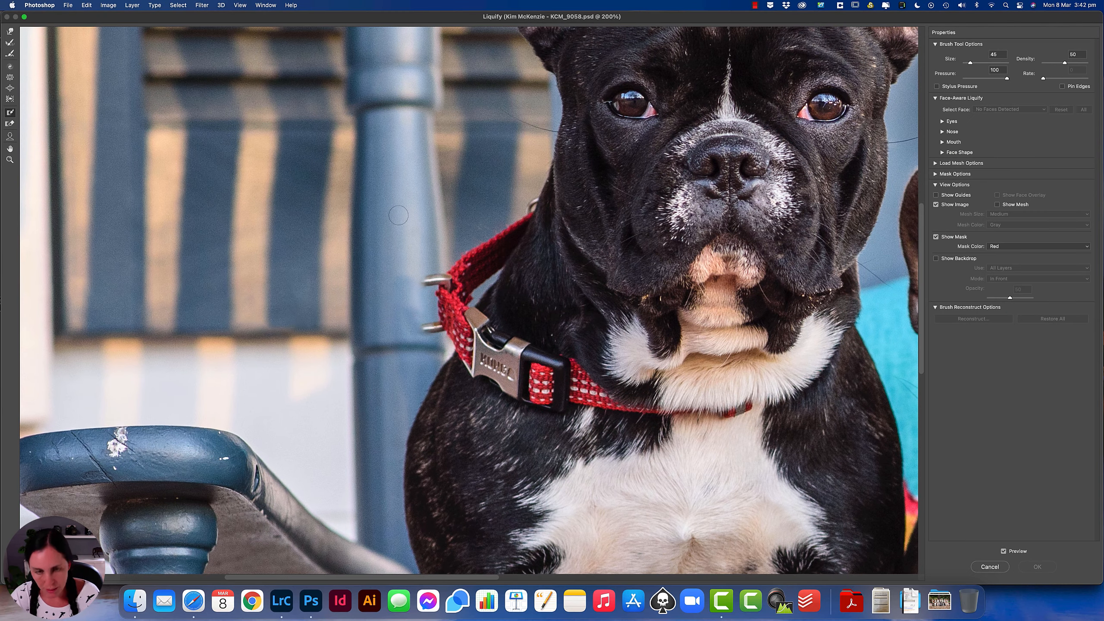
{"action": "key", "text": "bracketright"}
{"action": "key", "text": "bracketright"}
{"action": "key", "text": "bracketright"}
{"action": "key", "text": "bracketright"}
{"action": "key", "text": "bracketright"}
{"action": "key", "text": "bracketright"}
{"action": "key", "text": "bracketright"}
{"action": "key", "text": "bracketright"}
{"action": "key", "text": "bracketright"}
{"action": "mouse_move", "coordinate": [434, 134]}
{"action": "left_mouse_down"}
{"action": "mouse_move", "coordinate": [423, 224]}
{"action": "mouse_move", "coordinate": [480, 167]}
{"action": "mouse_move", "coordinate": [493, 137]}
{"action": "mouse_move", "coordinate": [477, 175]}
{"action": "mouse_move", "coordinate": [495, 132]}
{"action": "mouse_move", "coordinate": [407, 161]}
{"action": "mouse_move", "coordinate": [415, 223]}
{"action": "mouse_move", "coordinate": [471, 183]}
{"action": "left_mouse_up"}
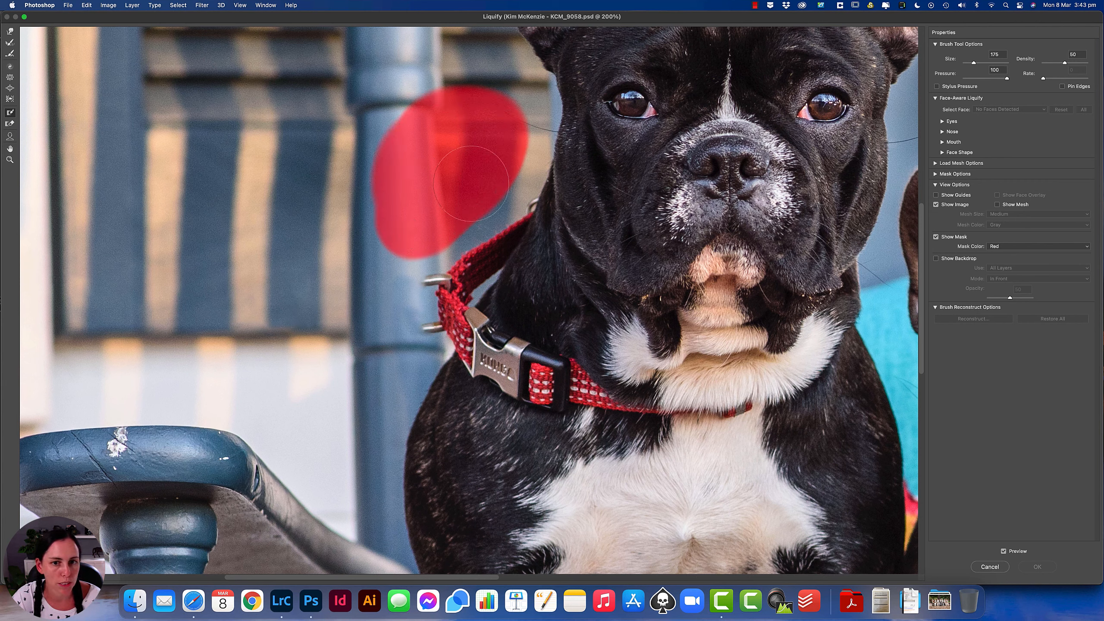
Freeze the blue post and the dog's shoulder edge below the collar using a Freeze Mask brush of size 90
{"action": "key", "text": "bracketleft"}
{"action": "key", "text": "bracketleft"}
{"action": "key", "text": "bracketleft"}
{"action": "key", "text": "bracketleft"}
{"action": "key", "text": "bracketleft"}
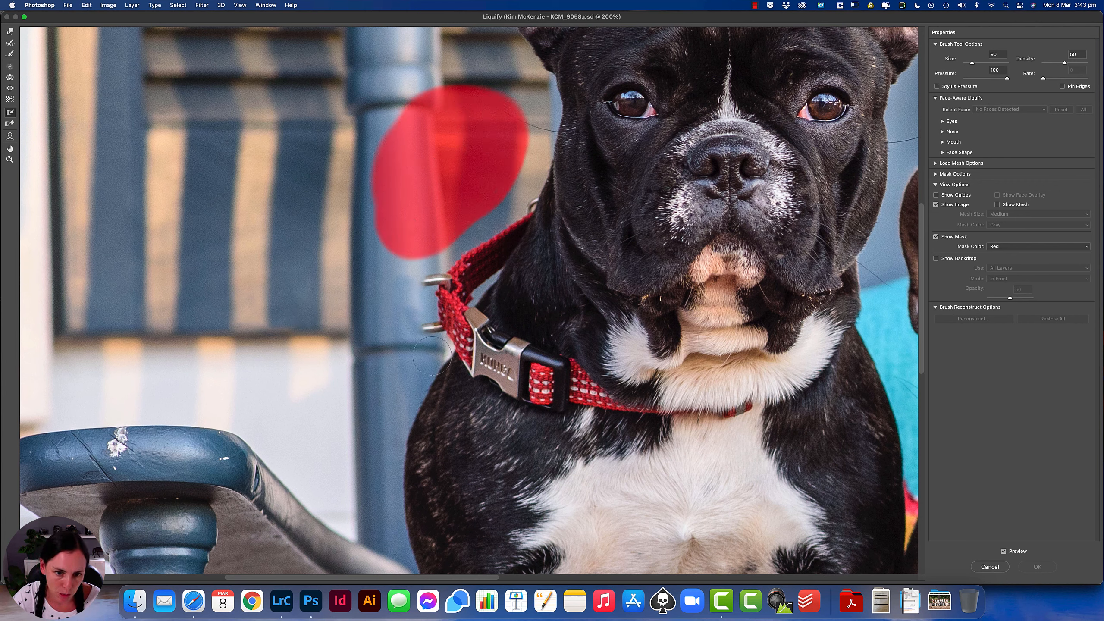
{"action": "mouse_move", "coordinate": [433, 356]}
{"action": "left_mouse_down"}
{"action": "mouse_move", "coordinate": [440, 375]}
{"action": "mouse_move", "coordinate": [434, 360]}
{"action": "mouse_move", "coordinate": [445, 358]}
{"action": "mouse_move", "coordinate": [415, 439]}
{"action": "mouse_move", "coordinate": [418, 358]}
{"action": "left_mouse_up"}
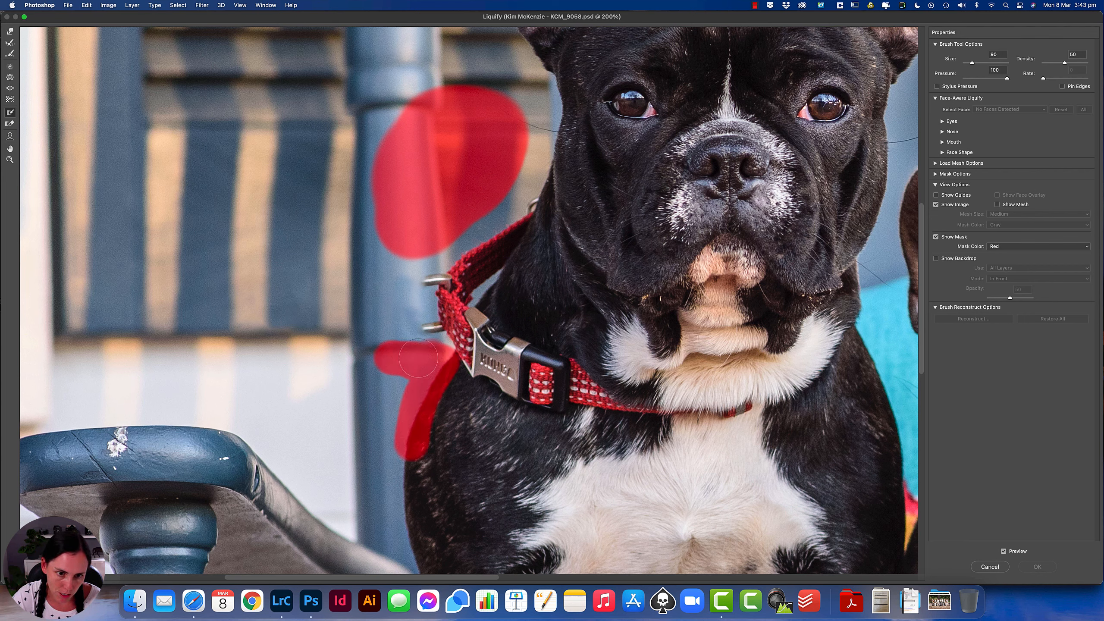
Freeze the dark neck fur inside the collar loop and extend the frozen area across the blue post below the rings
{"action": "key", "text": "bracketleft"}
{"action": "key", "text": "bracketleft"}
{"action": "key", "text": "bracketleft"}
{"action": "left_click_drag", "start_coordinate": [483, 300], "coordinate": [511, 284]}
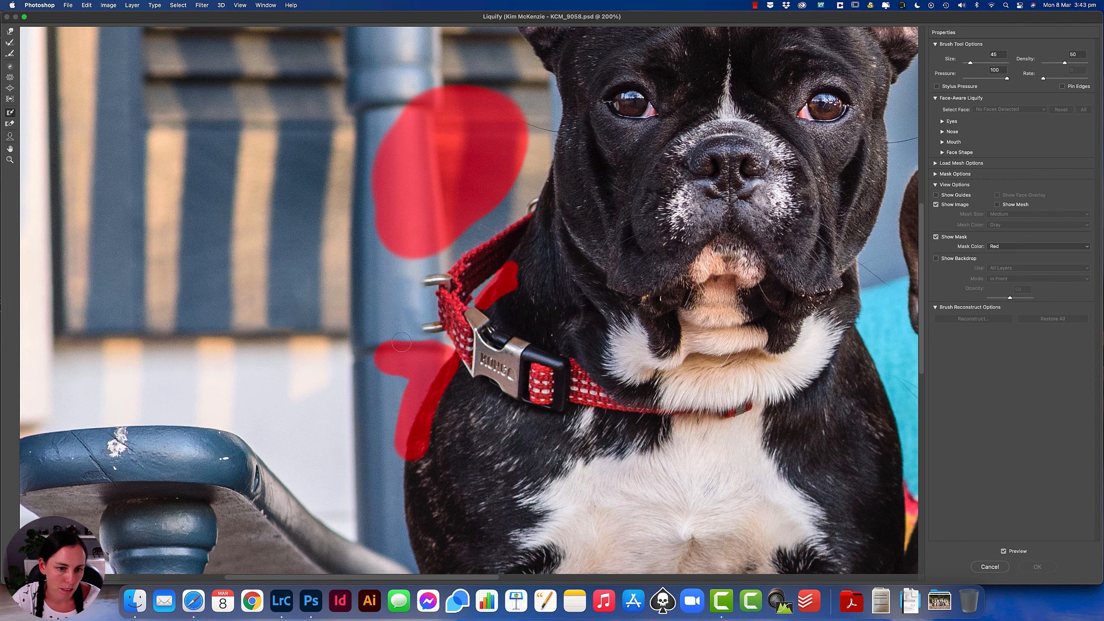
{"action": "left_click_drag", "start_coordinate": [412, 349], "coordinate": [382, 343]}
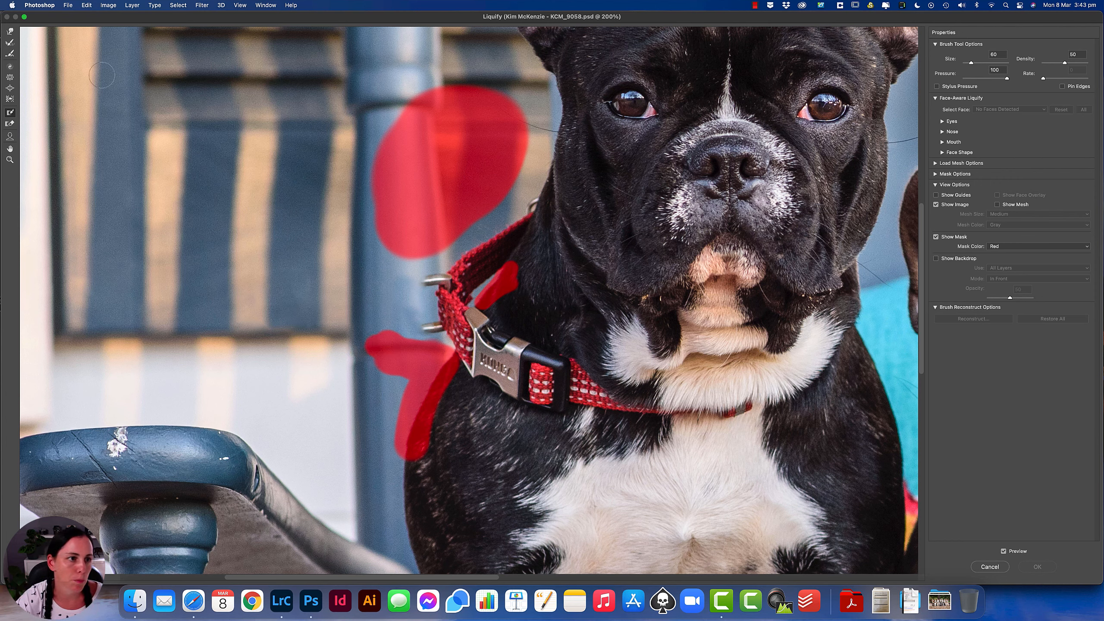
Push the collar in toward the neck with a Forward Warp brush of size 400 and apply the Liquify filter
{"action": "left_click", "coordinate": [10, 32]}
{"action": "left_click_drag", "start_coordinate": [474, 294], "coordinate": [479, 293]}
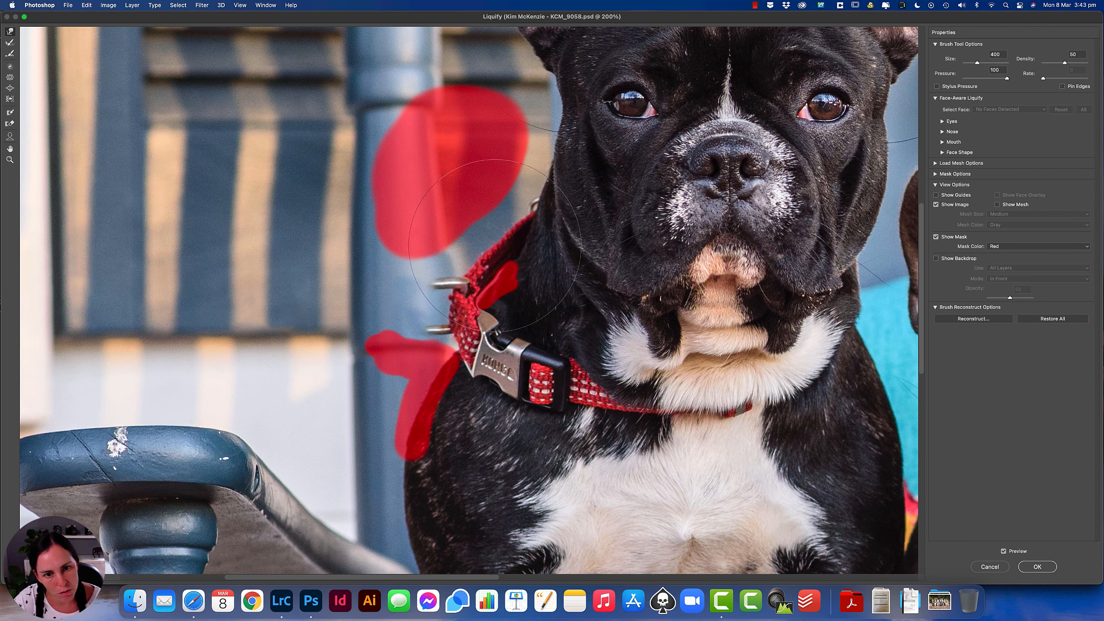
{"action": "left_click_drag", "start_coordinate": [449, 310], "coordinate": [456, 309]}
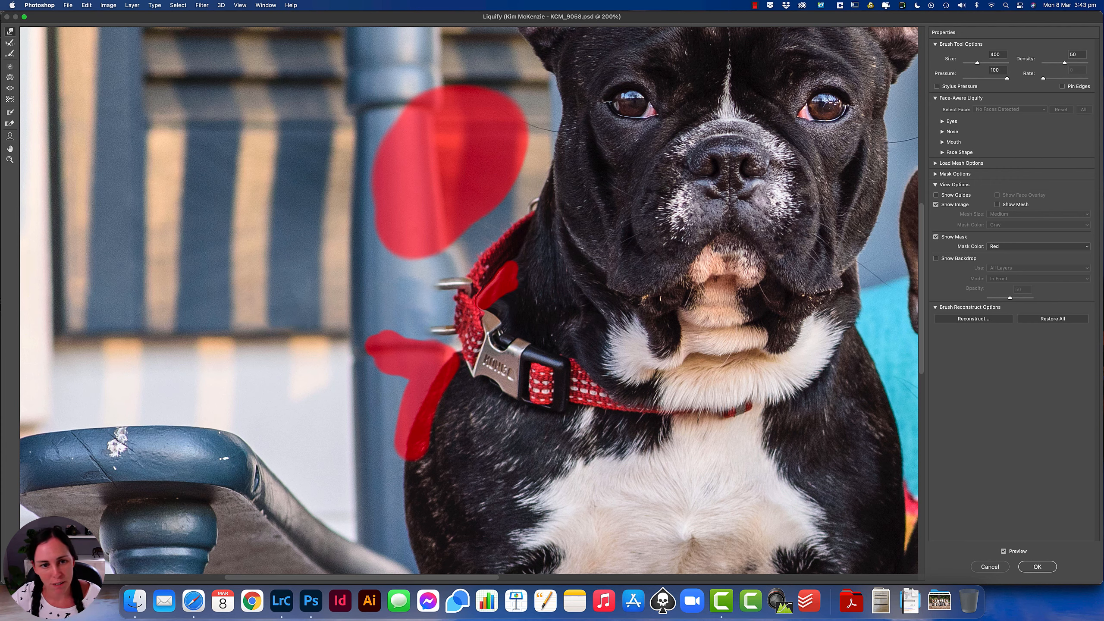
{"action": "left_click", "coordinate": [1042, 571]}
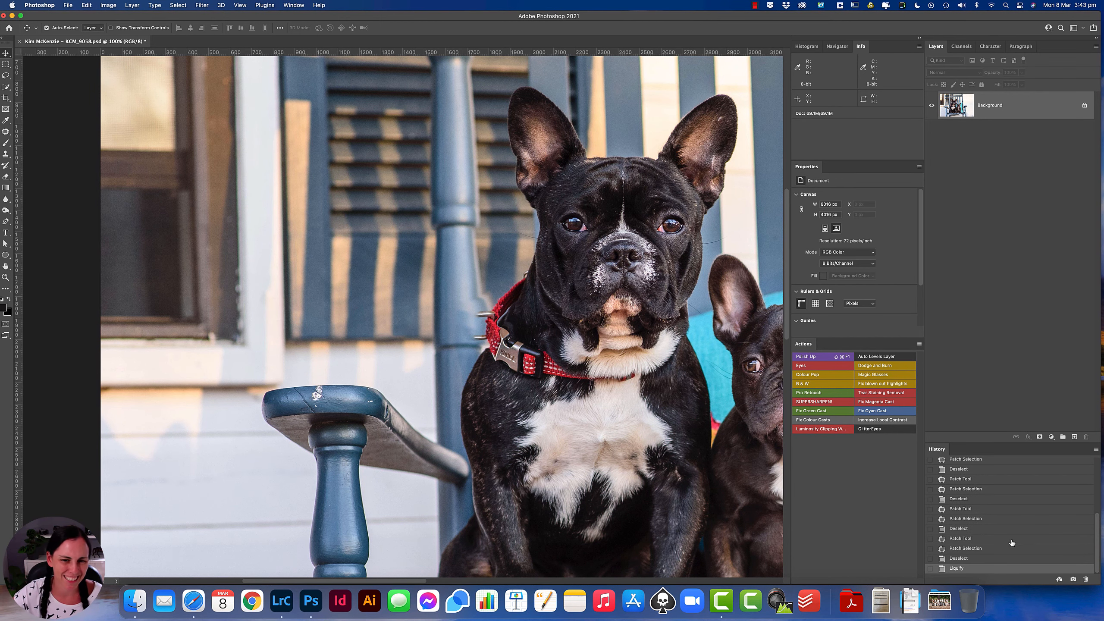
Revert the photo to the Deselect history state just before the Liquify filter
{"action": "key", "text": "super+space"}
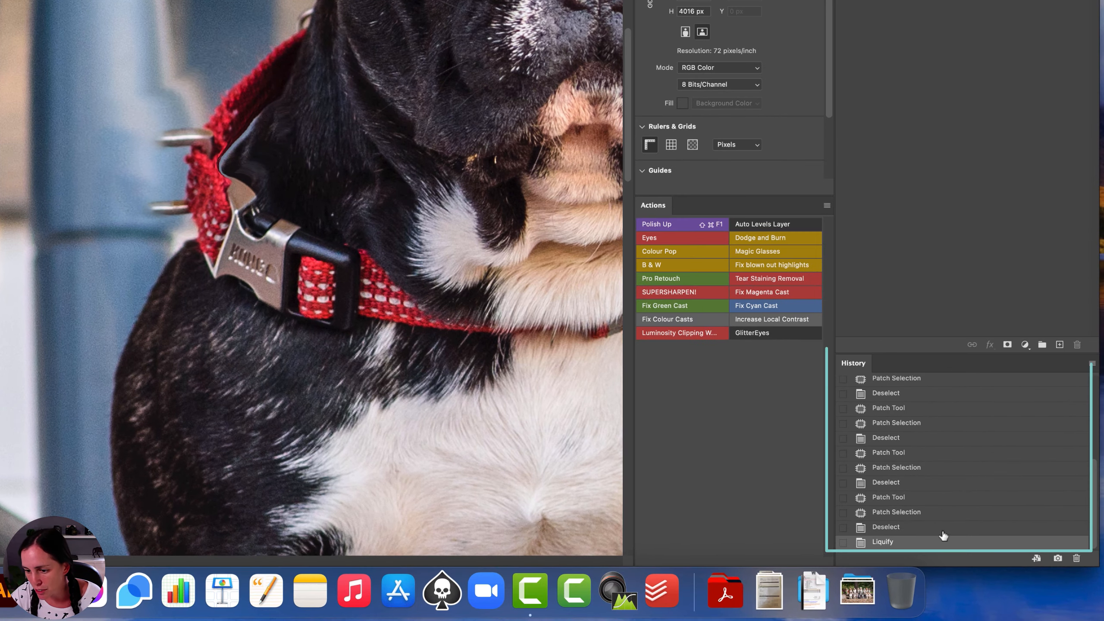
{"action": "left_click", "coordinate": [999, 559]}
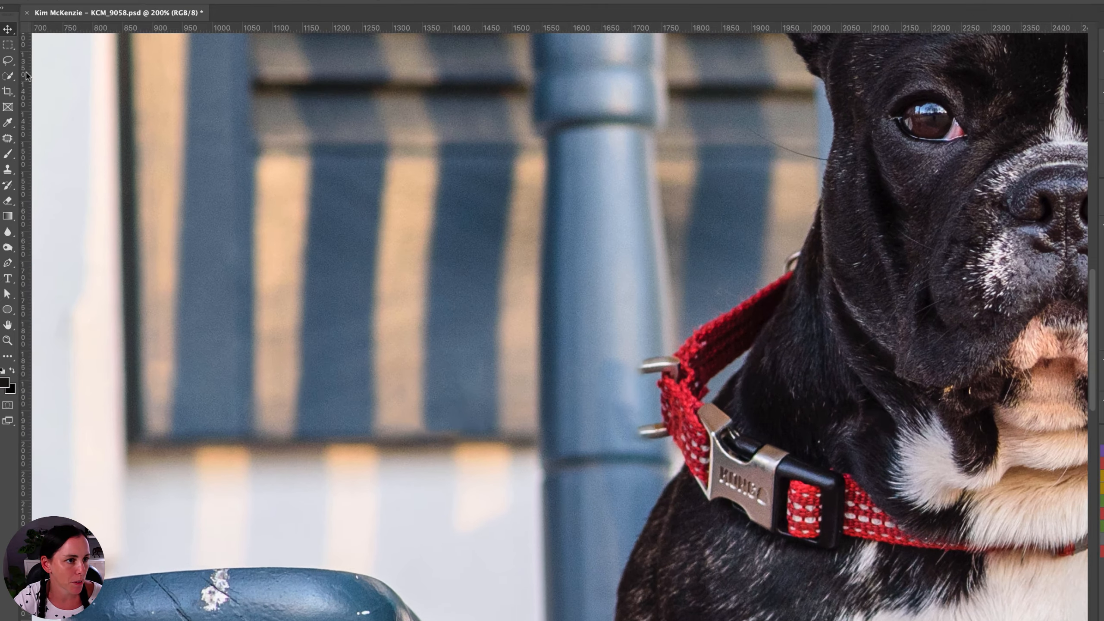
Draw a freehand Lasso selection about 1108 by 1007 px around the collar, including the surrounding post, neck, chin and upper chest
{"action": "left_click", "coordinate": [6, 77]}
{"action": "left_click_drag", "start_coordinate": [853, 469], "coordinate": [719, 405]}
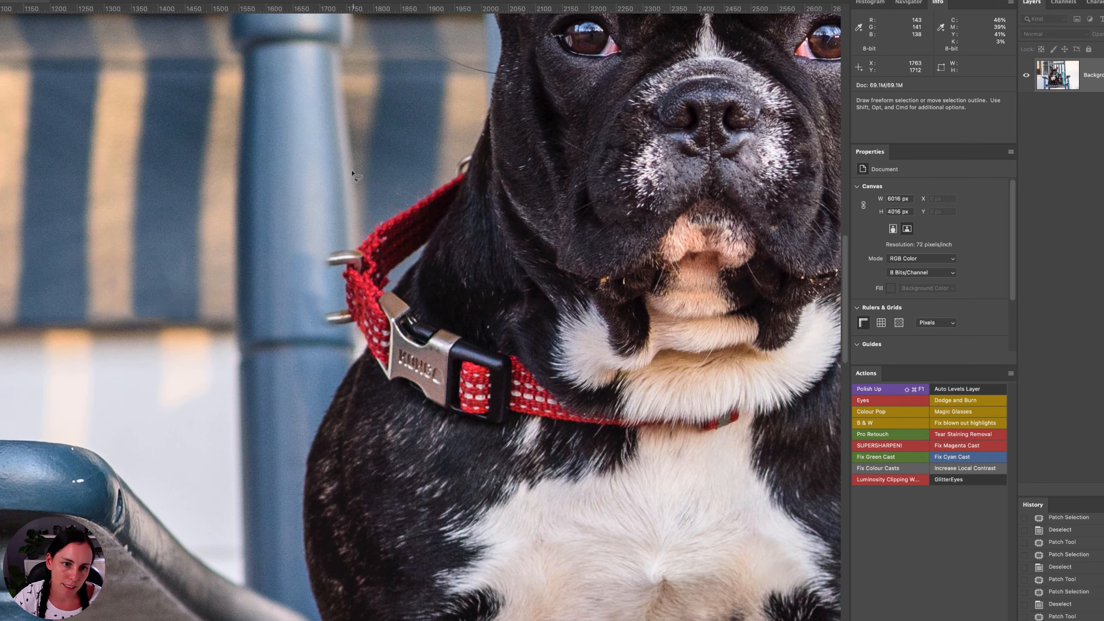
{"action": "mouse_move", "coordinate": [430, 165]}
{"action": "left_mouse_down"}
{"action": "mouse_move", "coordinate": [304, 326]}
{"action": "mouse_move", "coordinate": [364, 501]}
{"action": "left_mouse_up"}
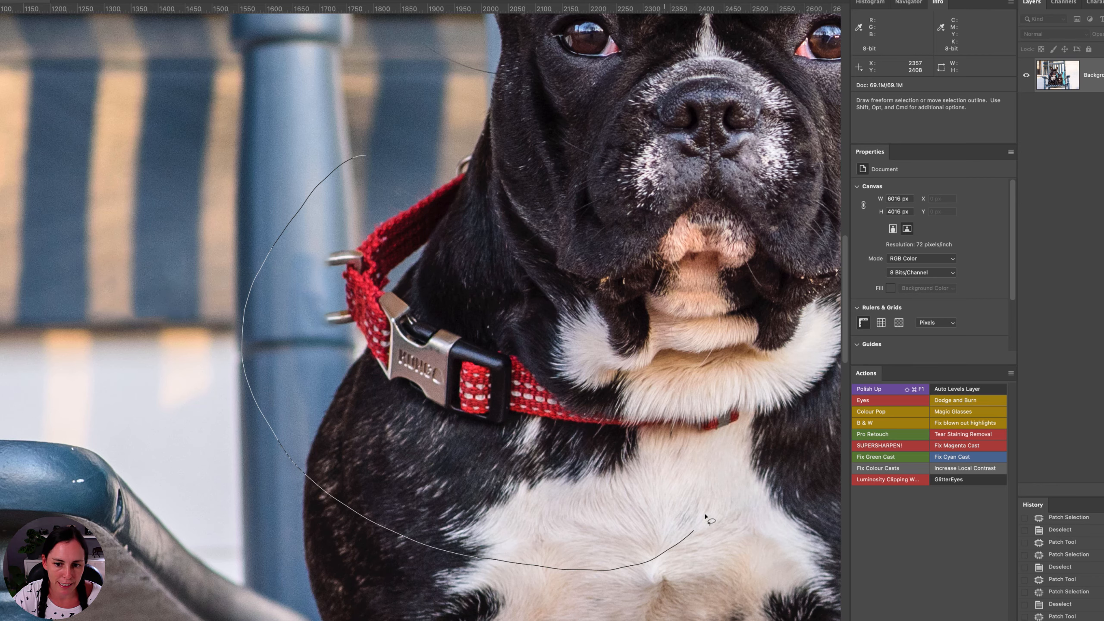
{"action": "mouse_move", "coordinate": [676, 345]}
{"action": "left_mouse_down"}
{"action": "mouse_move", "coordinate": [585, 264]}
{"action": "mouse_move", "coordinate": [430, 161]}
{"action": "mouse_move", "coordinate": [236, 186]}
{"action": "left_mouse_up"}
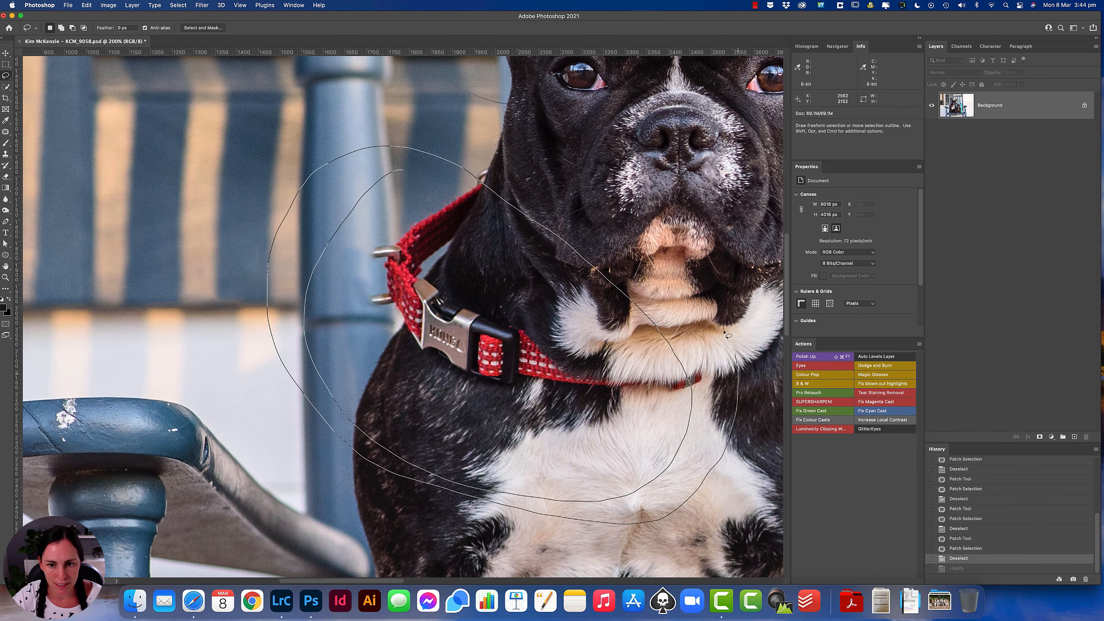
{"action": "mouse_move", "coordinate": [724, 332]}
{"action": "left_mouse_down"}
{"action": "mouse_move", "coordinate": [656, 242]}
{"action": "mouse_move", "coordinate": [575, 176]}
{"action": "left_mouse_up"}
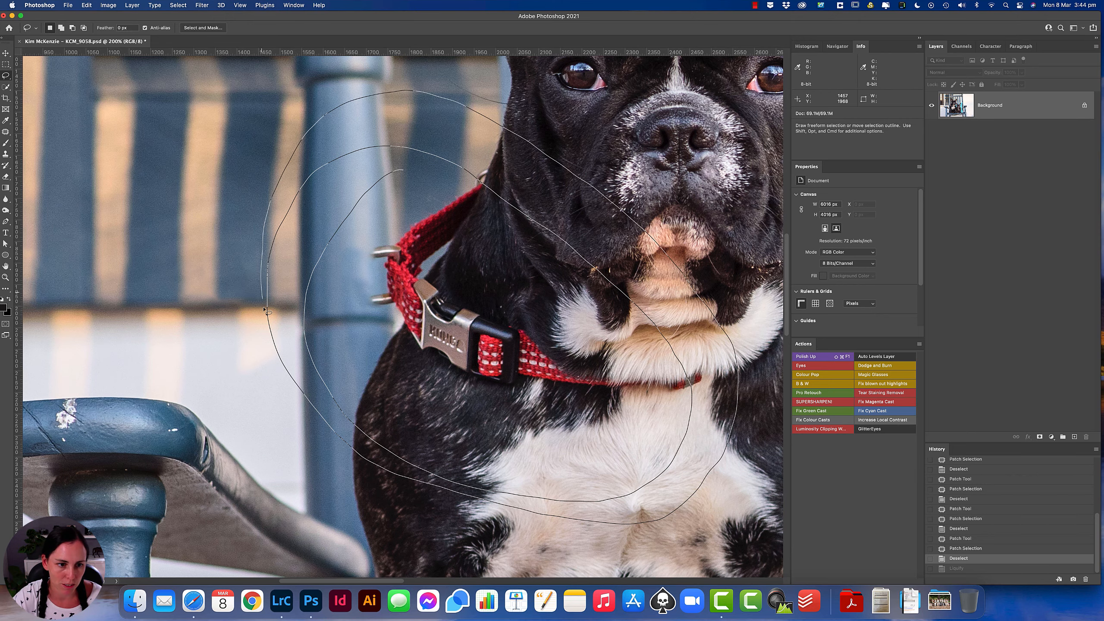
{"action": "left_click_drag", "start_coordinate": [265, 309], "coordinate": [283, 322]}
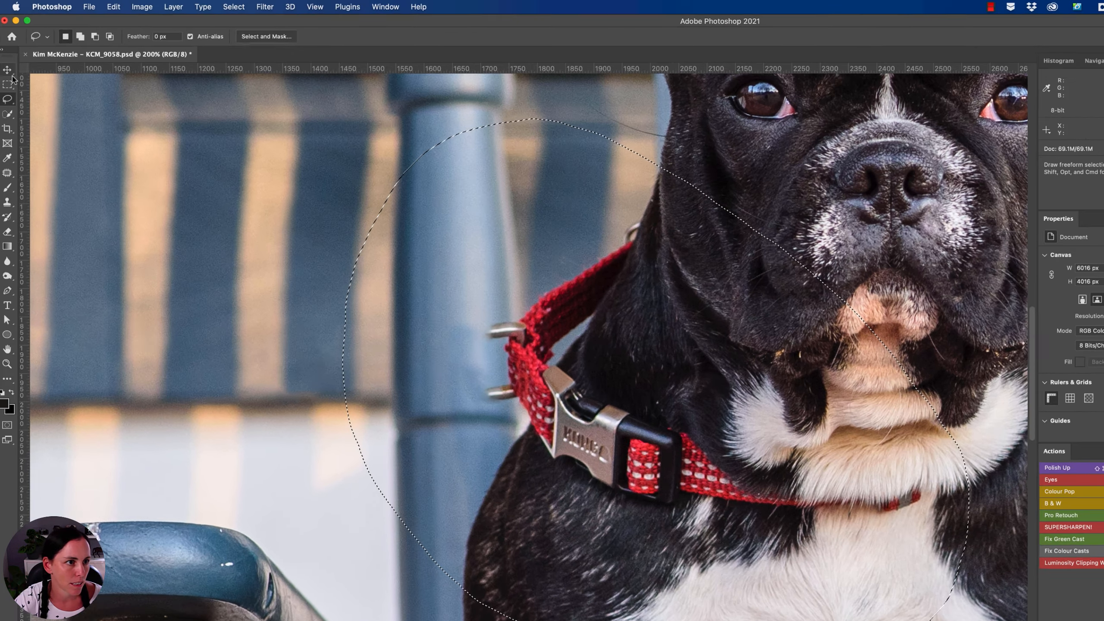
Copy the selected collar area onto its own layer and set that layer's opacity to 50%
{"action": "left_click", "coordinate": [9, 72]}
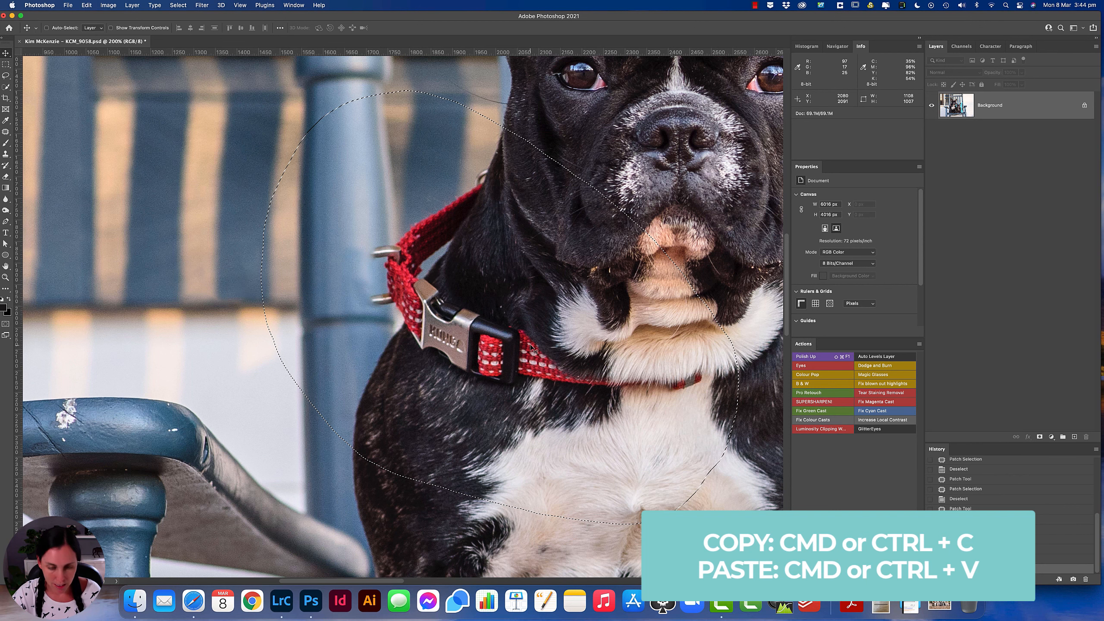
{"action": "key", "text": "super+c"}
{"action": "key", "text": "super+v"}
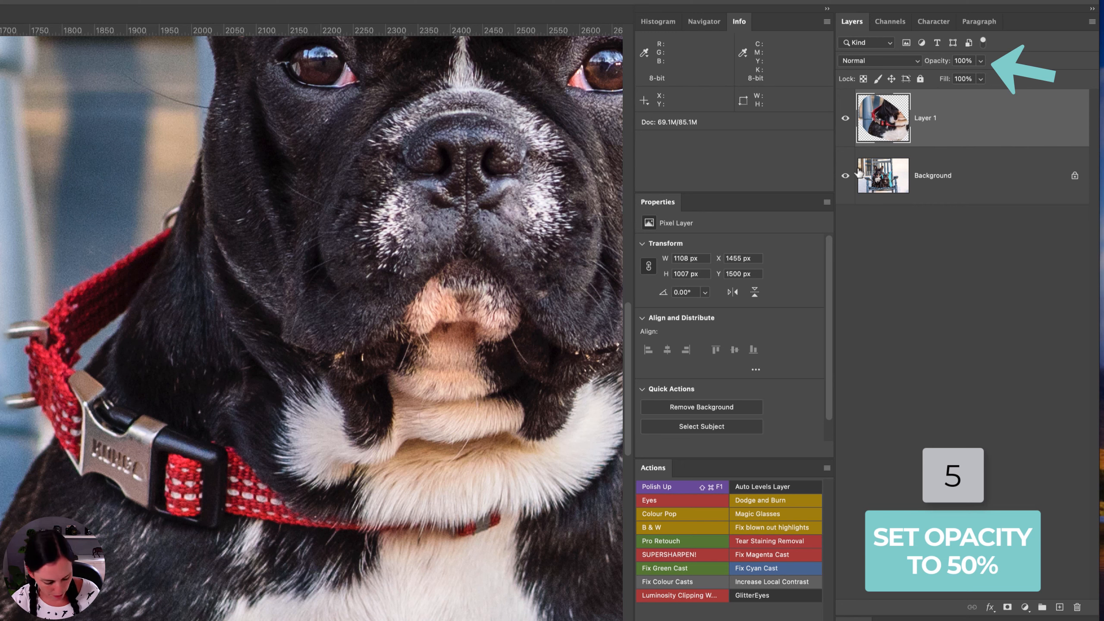
{"action": "key", "text": "5"}
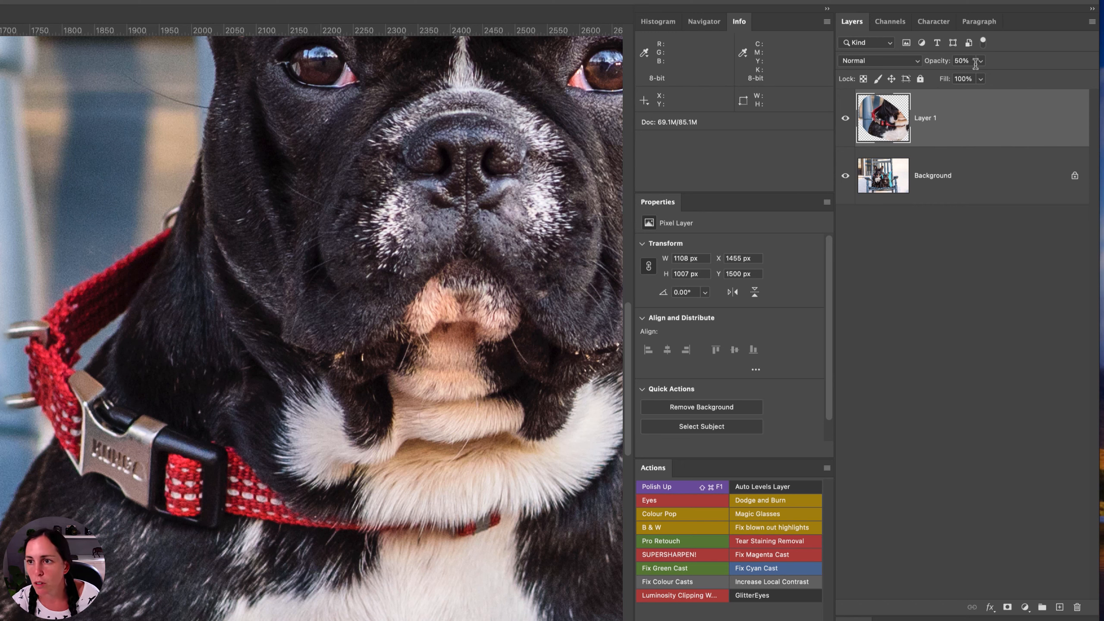
{"action": "left_click", "coordinate": [980, 60]}
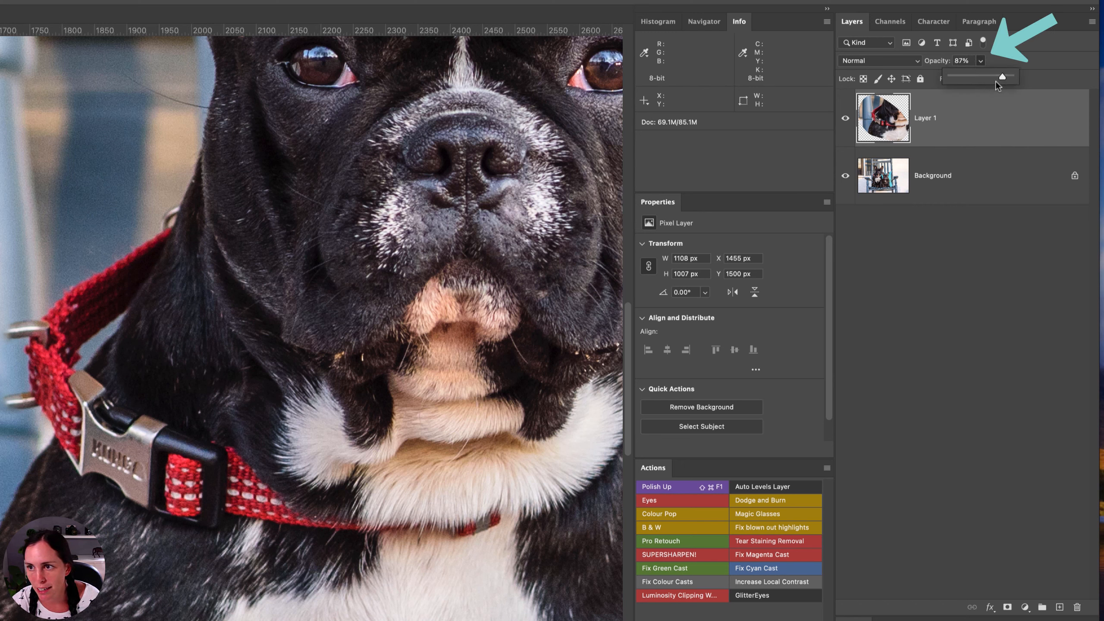
{"action": "left_click_drag", "start_coordinate": [996, 82], "coordinate": [982, 81]}
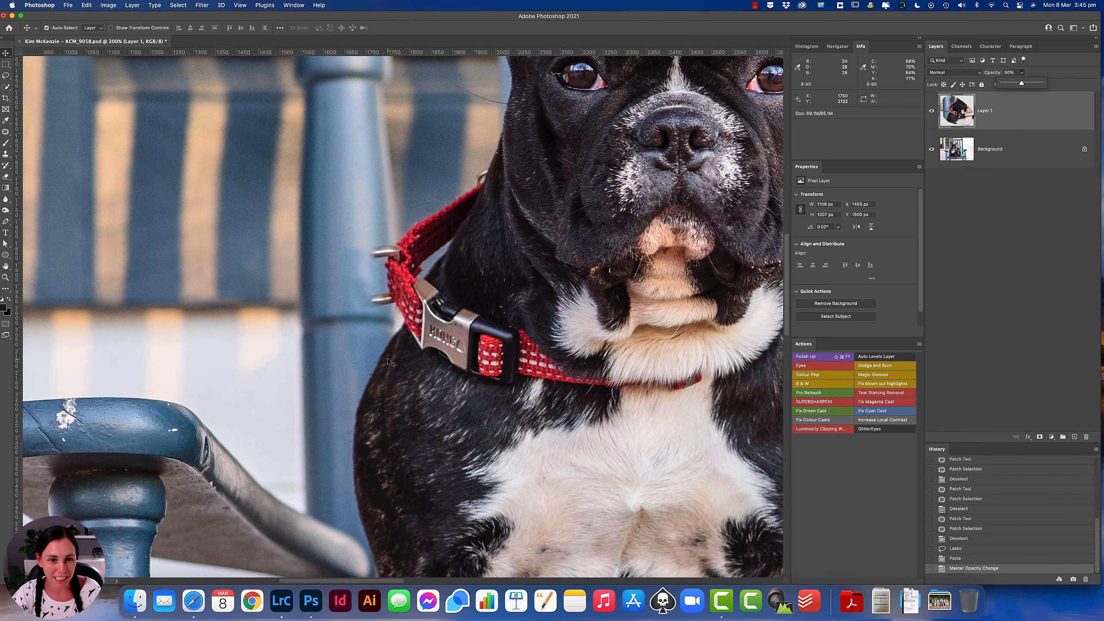
Move the half-transparent collar copy away from the dog and back over the original collar, slightly offset
{"action": "left_click_drag", "start_coordinate": [437, 317], "coordinate": [130, 383]}
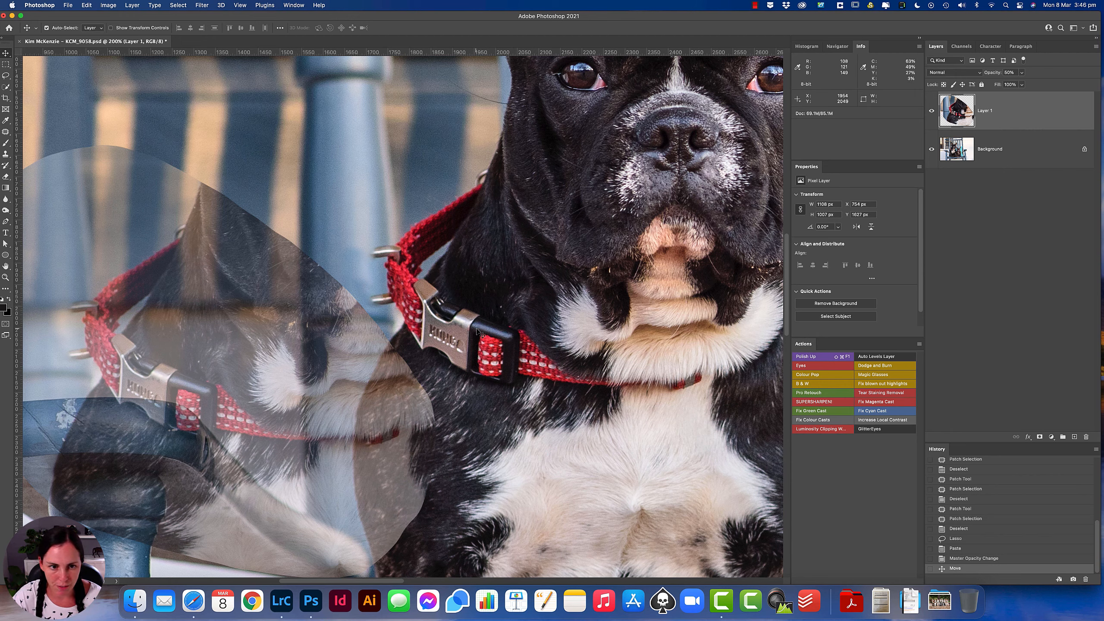
{"action": "left_click_drag", "start_coordinate": [191, 392], "coordinate": [465, 339]}
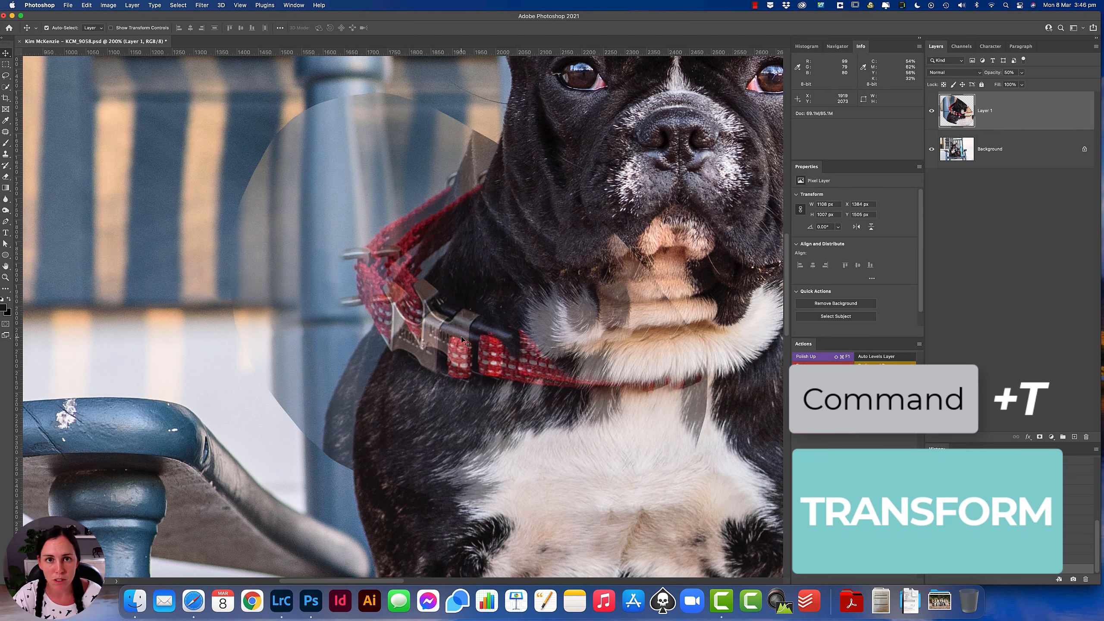
Free-transform the collar copy, shift it over the dog's neck and rotate it clockwise to about 31°
{"action": "left_click", "coordinate": [89, 6]}
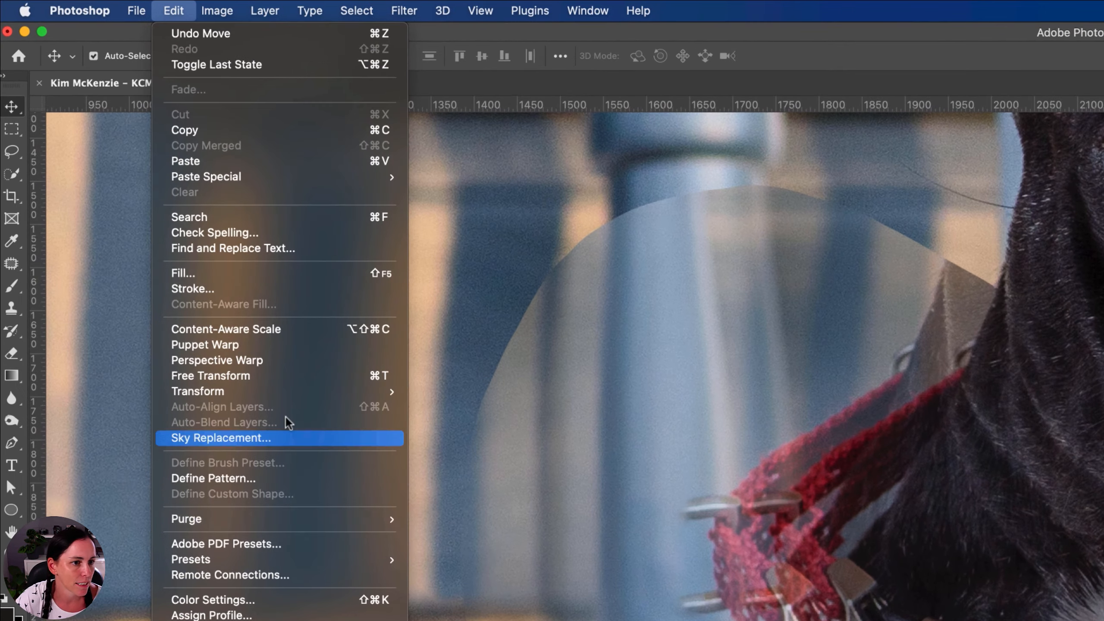
{"action": "mouse_move", "coordinate": [161, 209]}
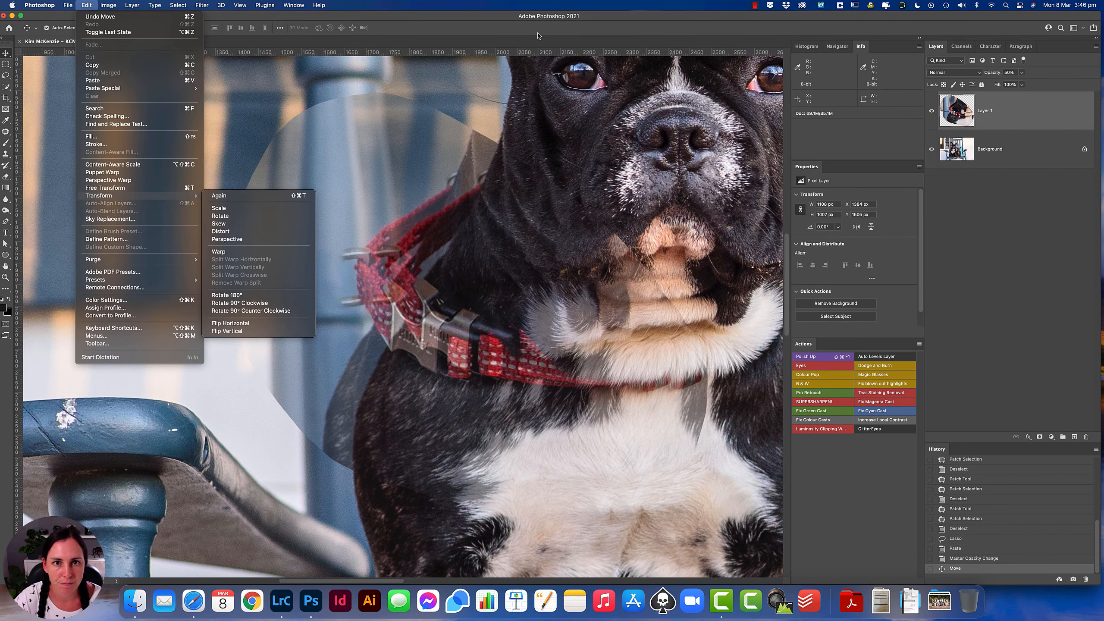
{"action": "left_click", "coordinate": [443, 393]}
{"action": "key", "text": "super+t"}
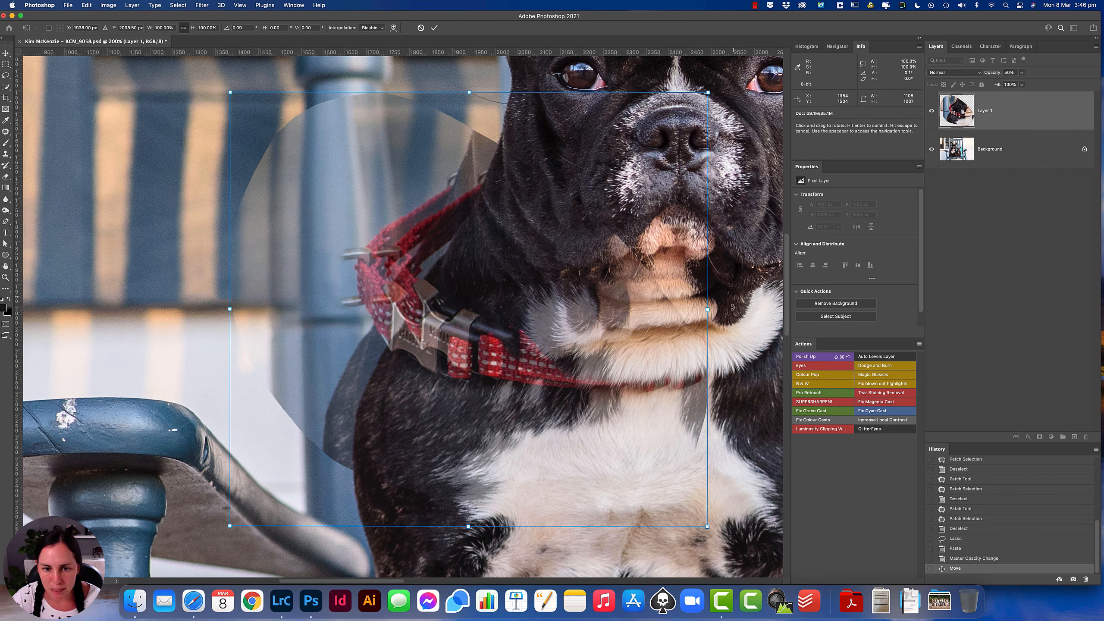
{"action": "left_click_drag", "start_coordinate": [752, 315], "coordinate": [673, 380]}
{"action": "left_click_drag", "start_coordinate": [418, 297], "coordinate": [441, 327]}
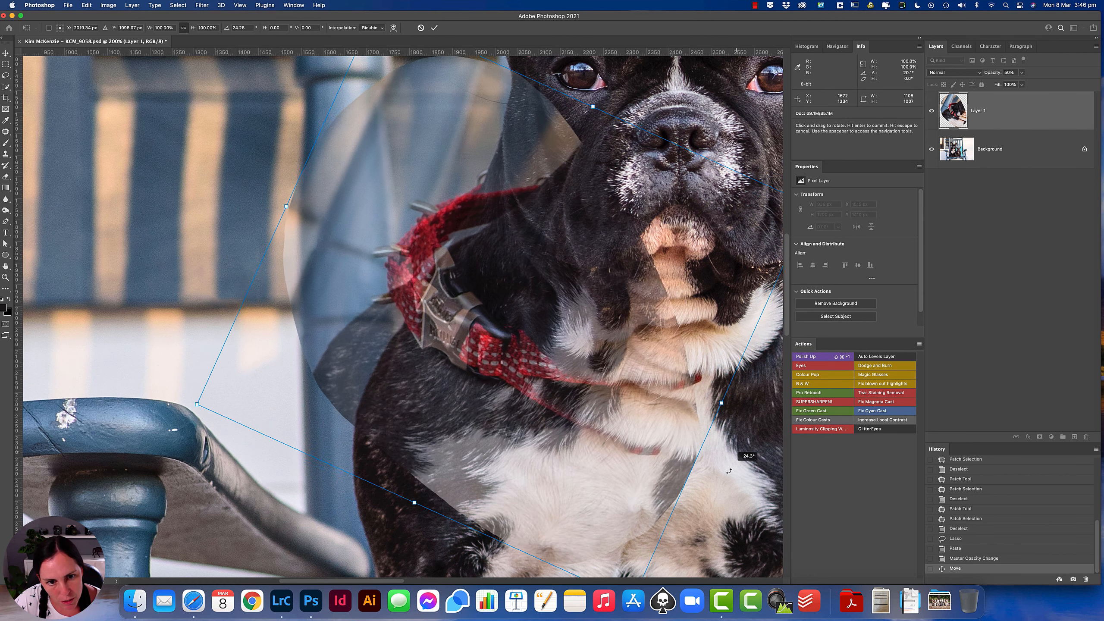
{"action": "left_click_drag", "start_coordinate": [721, 484], "coordinate": [712, 497]}
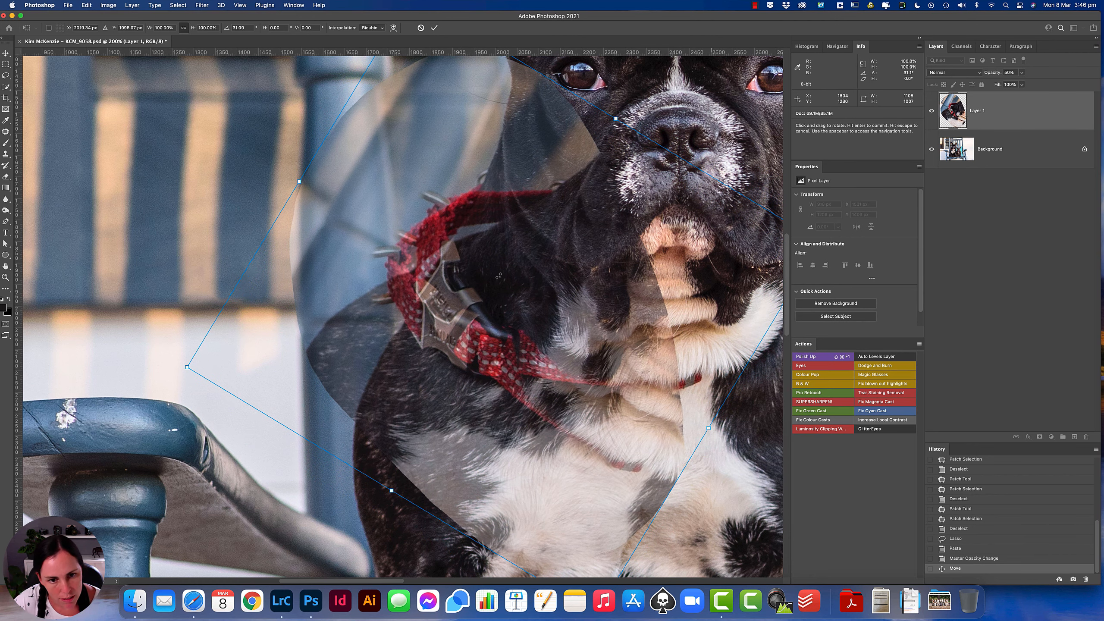
Position the copied collar against the dog's neck, reduce its rotation to about 28° and apply the transform
{"action": "left_click_drag", "start_coordinate": [459, 298], "coordinate": [490, 359]}
{"action": "left_click", "coordinate": [413, 229], "text": "super"}
{"action": "left_click", "coordinate": [413, 230], "text": "super"}
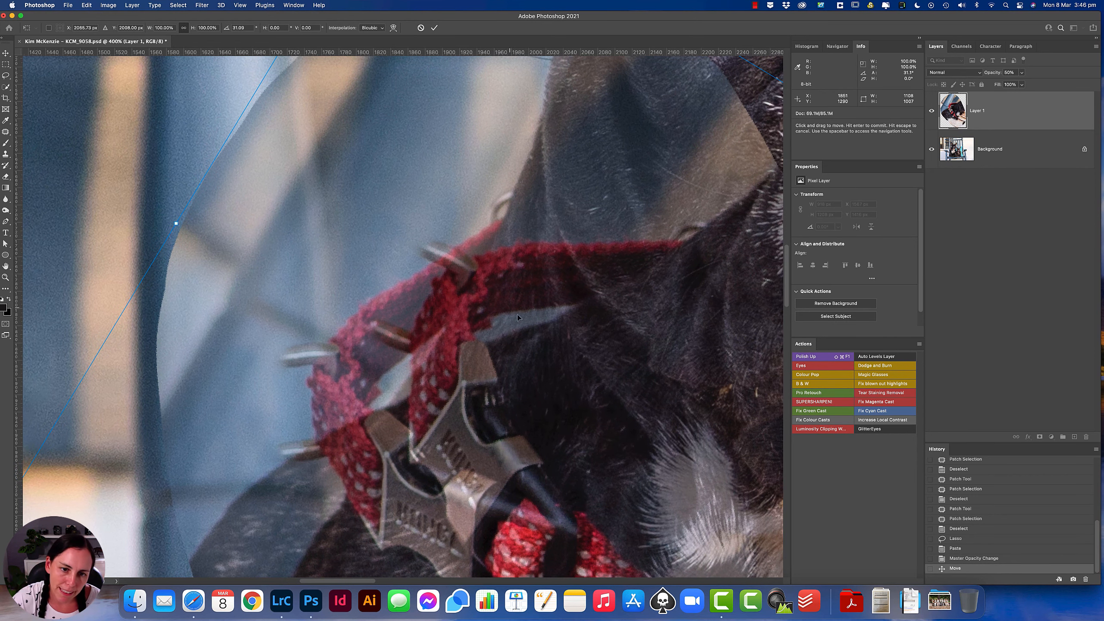
{"action": "mouse_move", "coordinate": [517, 314]}
{"action": "left_mouse_down"}
{"action": "mouse_move", "coordinate": [499, 344]}
{"action": "mouse_move", "coordinate": [523, 320]}
{"action": "mouse_move", "coordinate": [533, 319]}
{"action": "mouse_move", "coordinate": [526, 330]}
{"action": "mouse_move", "coordinate": [544, 322]}
{"action": "mouse_move", "coordinate": [519, 321]}
{"action": "left_mouse_up"}
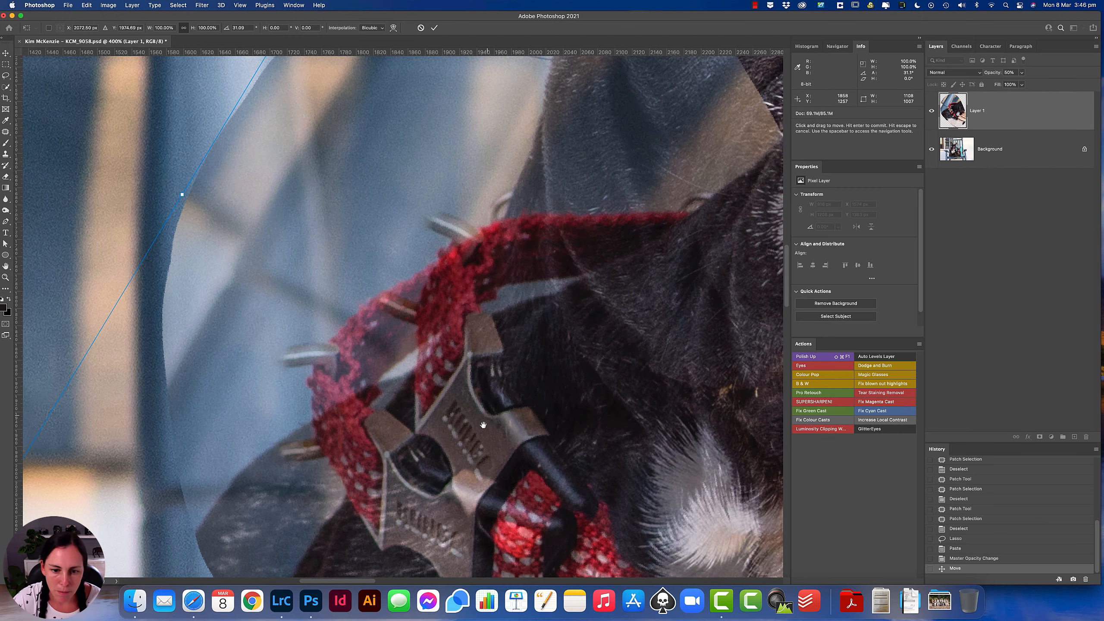
{"action": "left_click_drag", "start_coordinate": [483, 425], "coordinate": [374, 260]}
{"action": "mouse_move", "coordinate": [467, 347]}
{"action": "left_mouse_down"}
{"action": "mouse_move", "coordinate": [455, 349]}
{"action": "mouse_move", "coordinate": [463, 352]}
{"action": "left_mouse_up"}
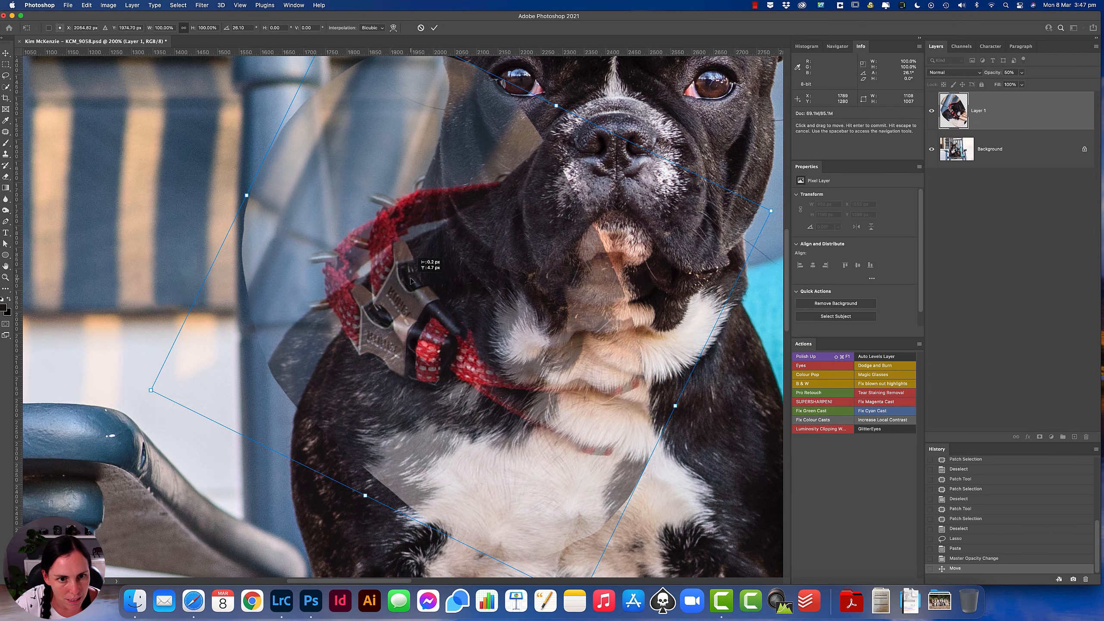
{"action": "left_click_drag", "start_coordinate": [411, 281], "coordinate": [411, 284]}
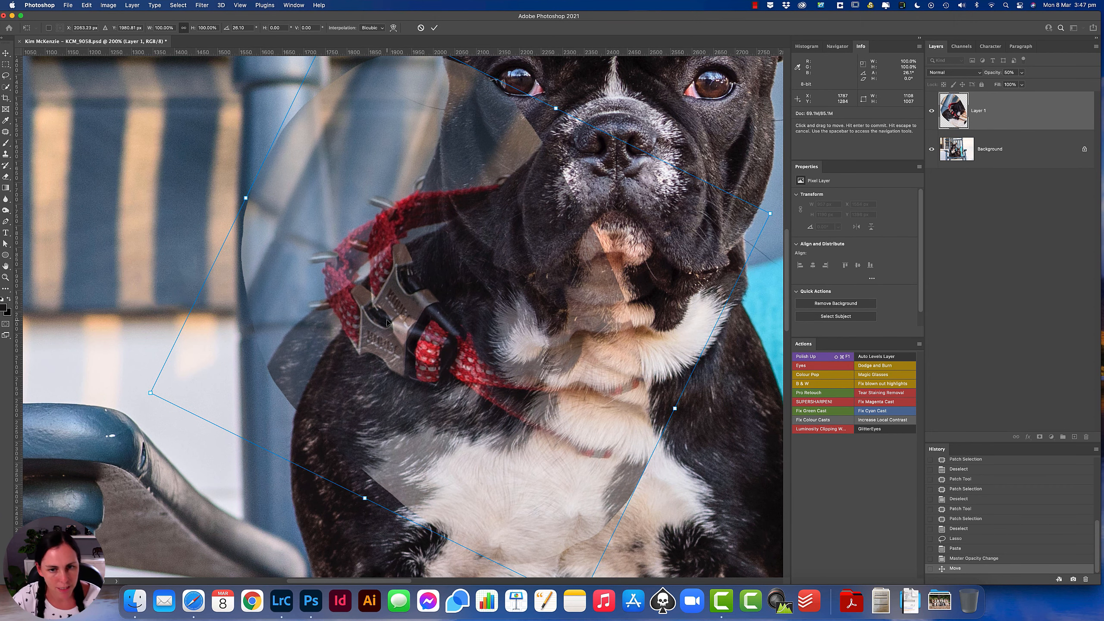
{"action": "key", "text": "Return"}
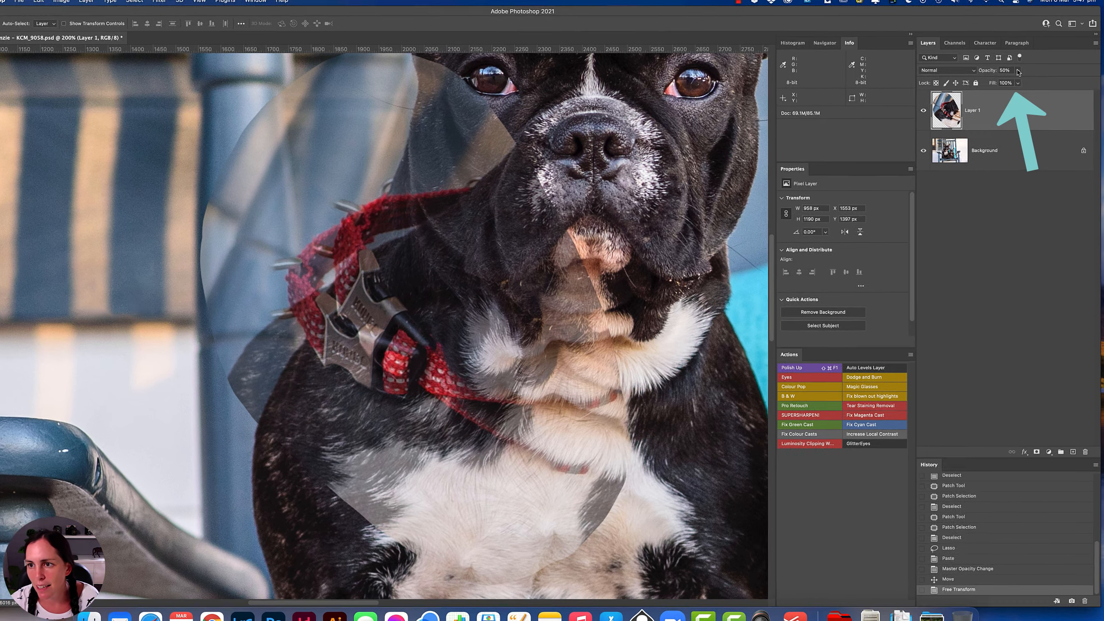
Set the collar copy layer's opacity to 100% and hide that layer
{"action": "left_click", "coordinate": [1022, 72]}
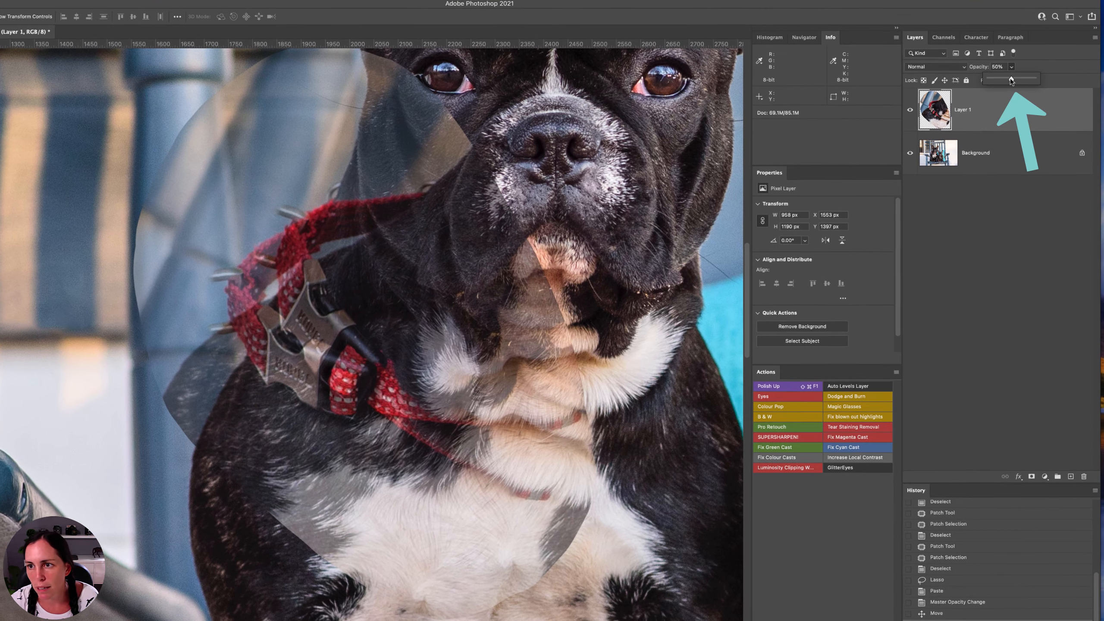
{"action": "left_click_drag", "start_coordinate": [1020, 84], "coordinate": [1042, 85]}
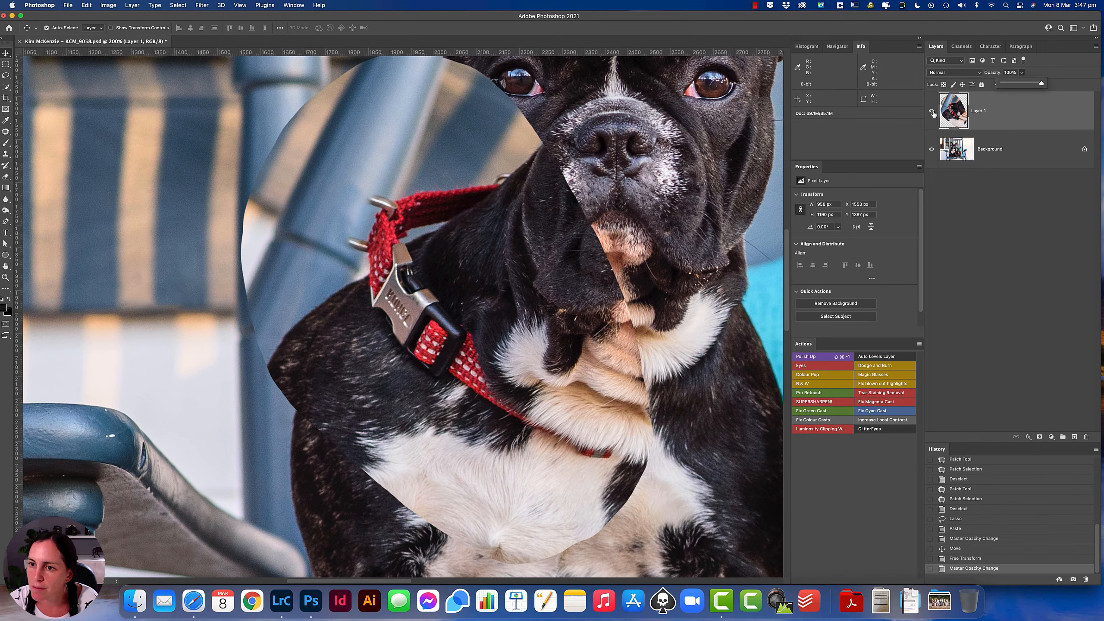
{"action": "left_click", "coordinate": [909, 110]}
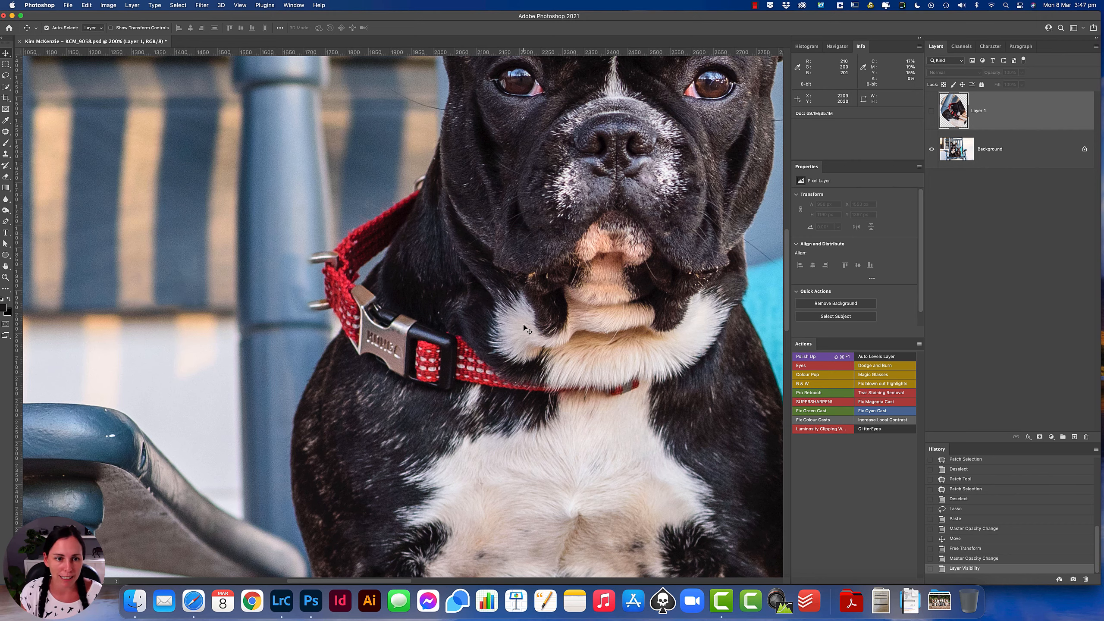
Outline the original collar's protruding strap and metal rings with the Patch tool, remove them from the Background using Content-Aware Fill, and deselect
{"action": "key", "text": "j"}
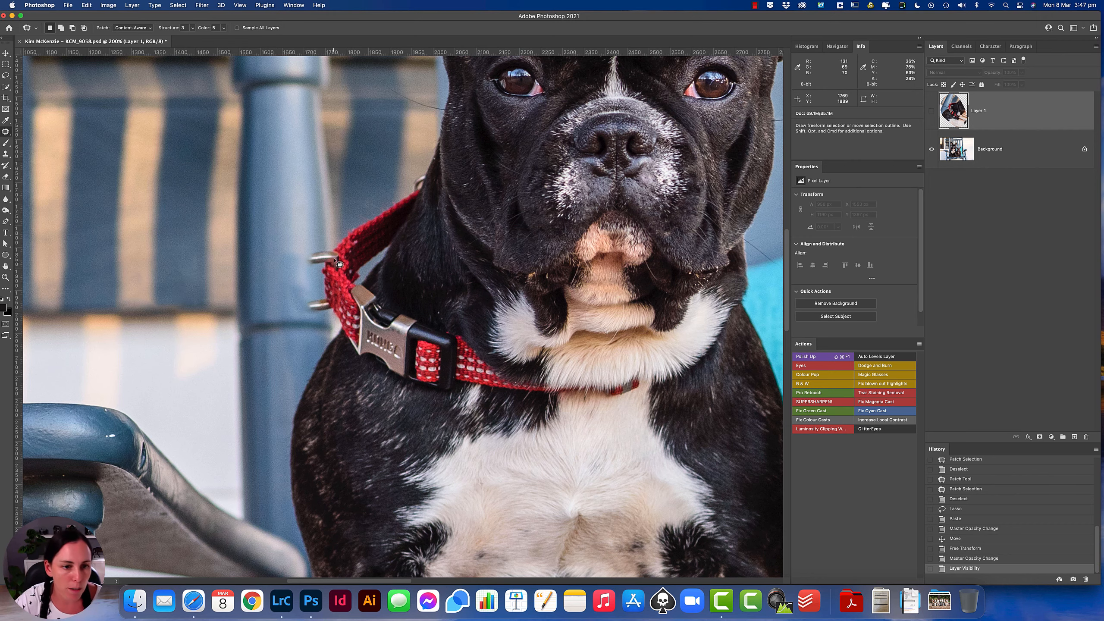
{"action": "left_click", "coordinate": [307, 274], "text": "super"}
{"action": "mouse_move", "coordinate": [339, 244]}
{"action": "left_mouse_down"}
{"action": "mouse_move", "coordinate": [347, 270]}
{"action": "mouse_move", "coordinate": [318, 271]}
{"action": "left_mouse_up"}
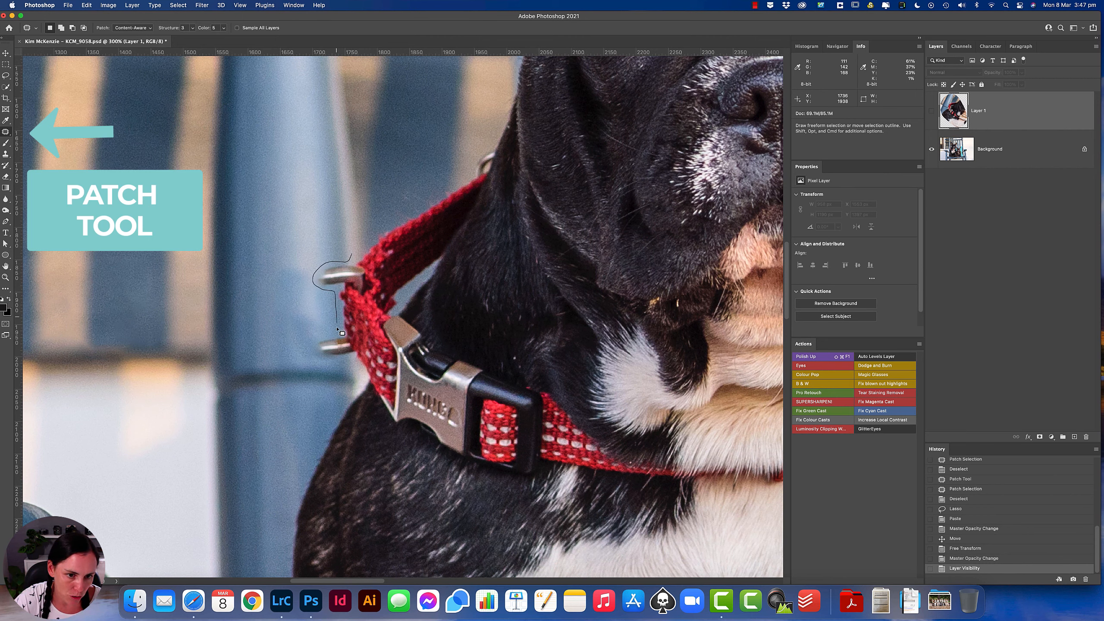
{"action": "left_click_drag", "start_coordinate": [317, 347], "coordinate": [345, 361]}
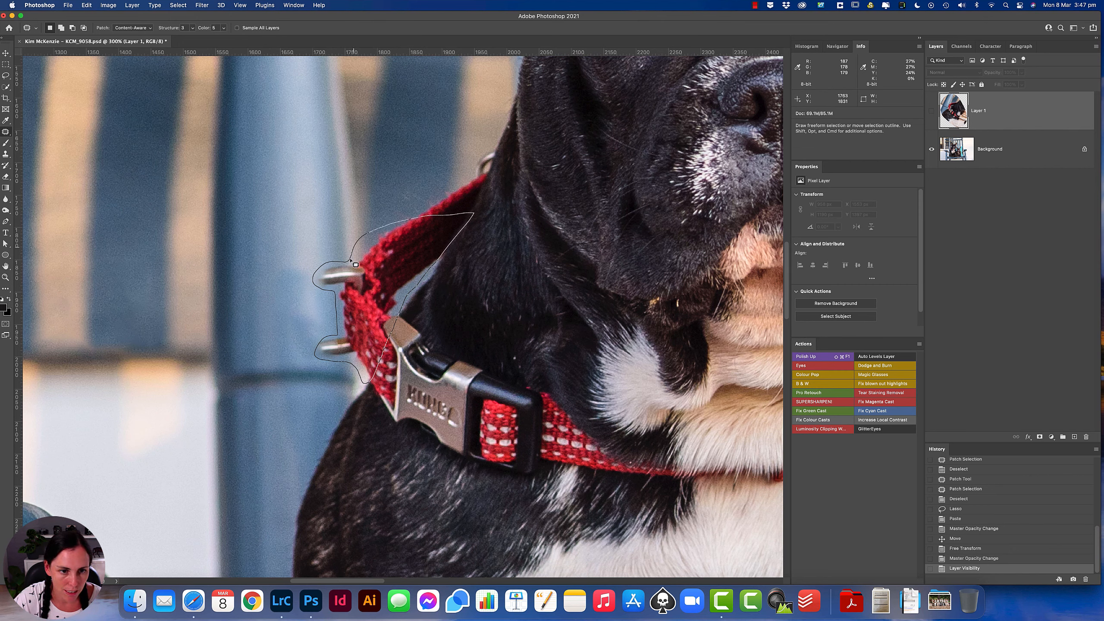
{"action": "left_click_drag", "start_coordinate": [355, 265], "coordinate": [353, 263]}
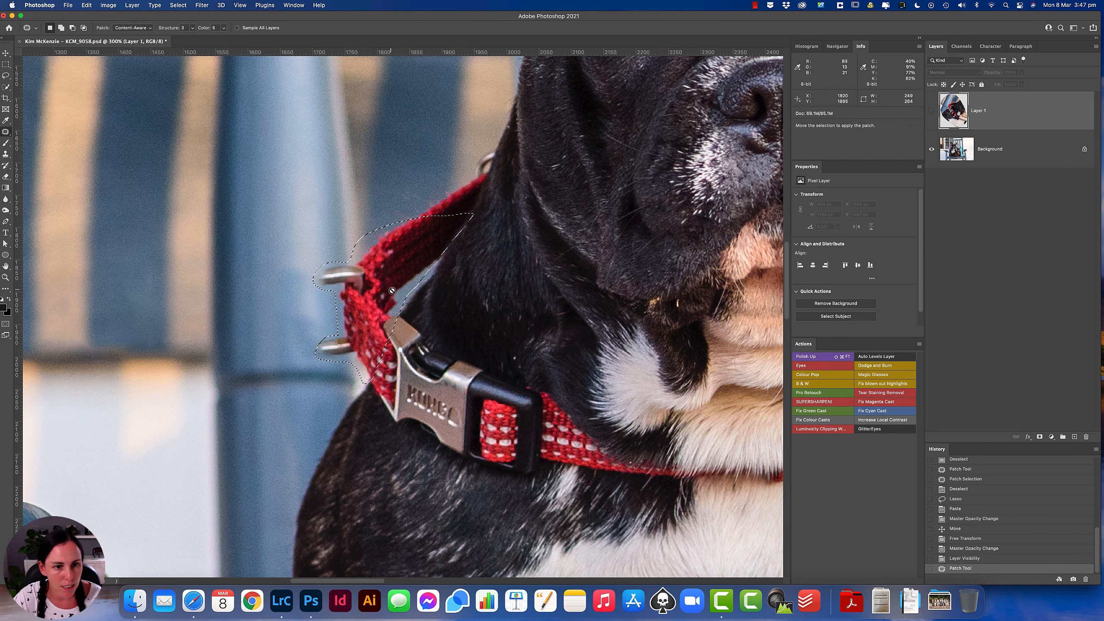
{"action": "key", "text": "alt+bracketleft"}
{"action": "key", "text": "Delete"}
{"action": "key", "text": "Return"}
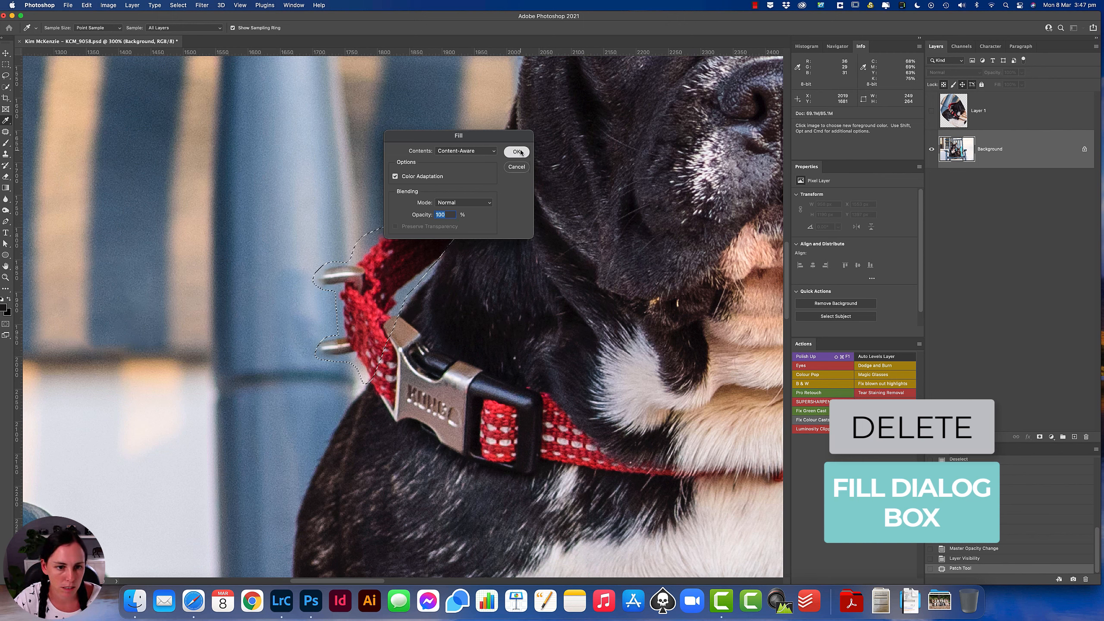
{"action": "key", "text": "super+d"}
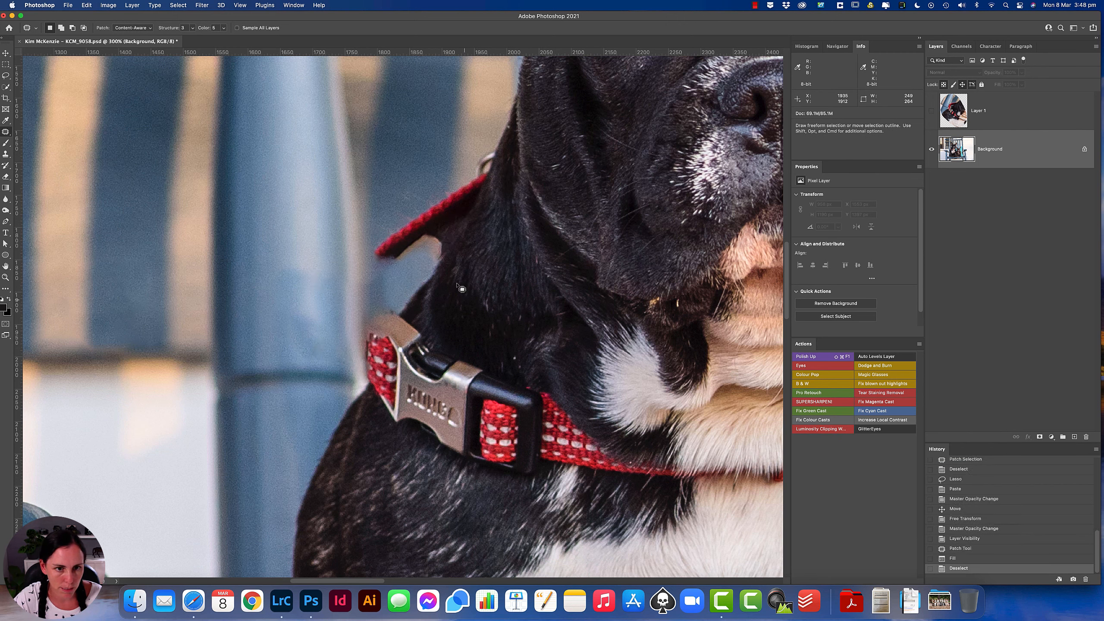
Patch out the leftover strap beside the neck and the remnants above the buckle on the Background, using nearby clean areas
{"action": "mouse_move", "coordinate": [423, 276]}
{"action": "left_mouse_down"}
{"action": "mouse_move", "coordinate": [435, 194]}
{"action": "mouse_move", "coordinate": [418, 202]}
{"action": "left_mouse_up"}
{"action": "key", "text": "super+d"}
{"action": "mouse_move", "coordinate": [404, 240]}
{"action": "left_mouse_down"}
{"action": "mouse_move", "coordinate": [402, 173]}
{"action": "mouse_move", "coordinate": [424, 195]}
{"action": "left_mouse_up"}
{"action": "left_click_drag", "start_coordinate": [422, 205], "coordinate": [395, 243]}
{"action": "key", "text": "super+d"}
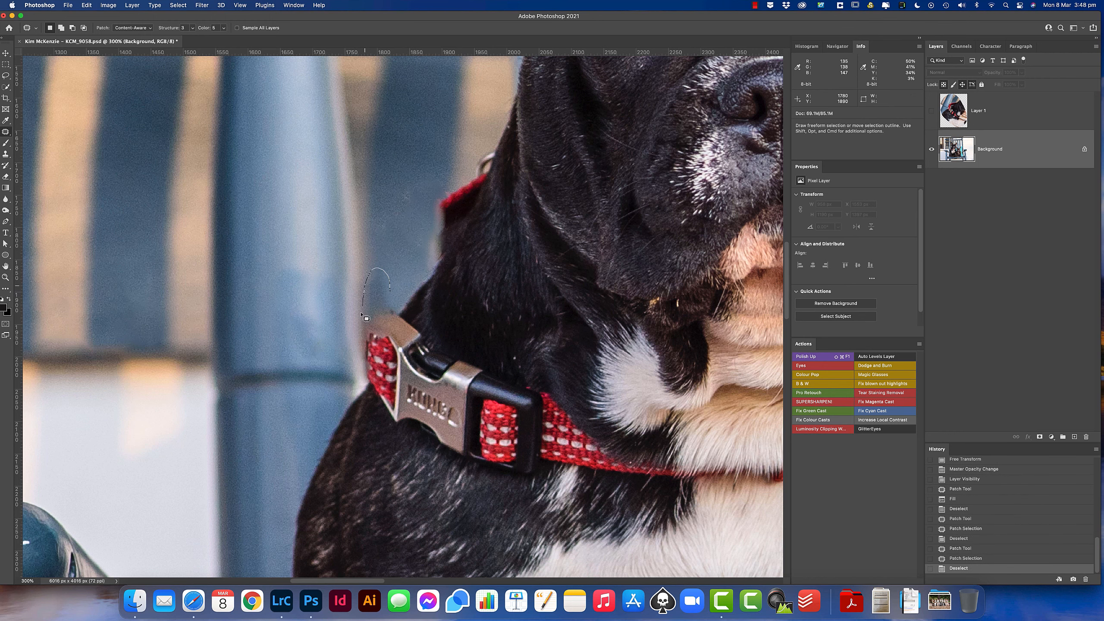
{"action": "mouse_move", "coordinate": [361, 314]}
{"action": "left_mouse_down"}
{"action": "mouse_move", "coordinate": [387, 430]}
{"action": "mouse_move", "coordinate": [364, 369]}
{"action": "left_mouse_up"}
{"action": "mouse_move", "coordinate": [370, 282]}
{"action": "left_mouse_down"}
{"action": "mouse_move", "coordinate": [402, 295]}
{"action": "mouse_move", "coordinate": [401, 248]}
{"action": "mouse_move", "coordinate": [387, 237]}
{"action": "left_mouse_up"}
{"action": "key", "text": "super+d"}
Clean up the edge between the dog's neck and the blurred background with the Clone Stamp
{"action": "key", "text": "s"}
{"action": "left_click", "coordinate": [418, 148], "text": "alt"}
{"action": "left_click", "coordinate": [386, 238]}
{"action": "left_click_drag", "start_coordinate": [419, 337], "coordinate": [414, 258]}
Select the original buckle and adjoining strap with the Patch tool, replace them with a Content-Aware fill, and deselect
{"action": "key", "text": "j"}
{"action": "mouse_move", "coordinate": [361, 304]}
{"action": "left_mouse_down"}
{"action": "mouse_move", "coordinate": [431, 381]}
{"action": "mouse_move", "coordinate": [545, 325]}
{"action": "mouse_move", "coordinate": [369, 283]}
{"action": "mouse_move", "coordinate": [362, 304]}
{"action": "left_mouse_up"}
{"action": "key", "text": "shift+BackSpace"}
{"action": "key", "text": "Return"}
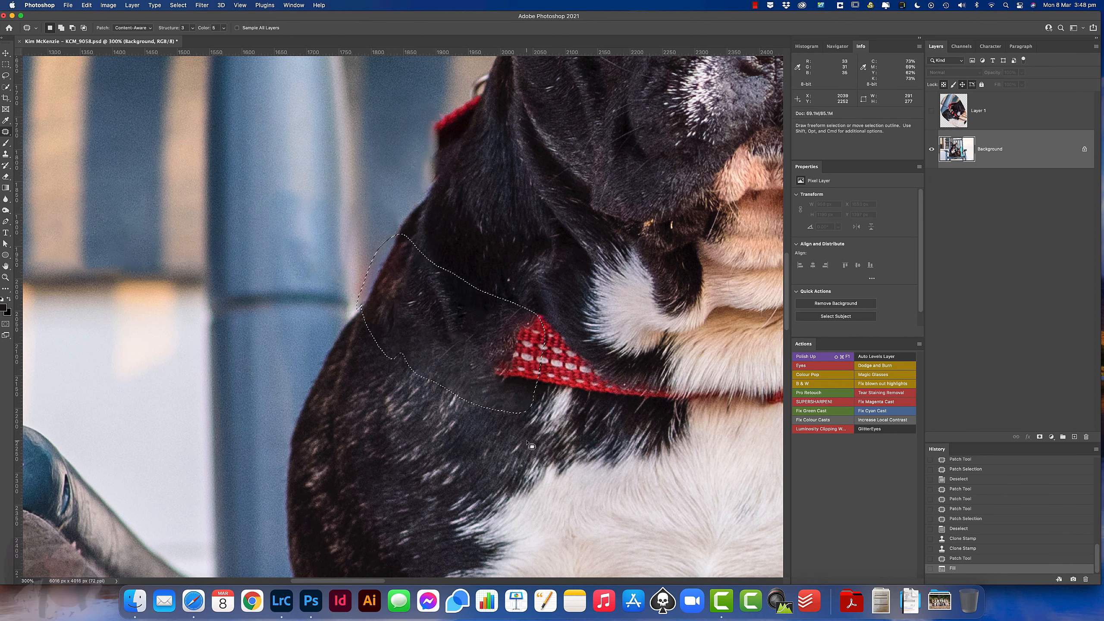
{"action": "key", "text": "super+d"}
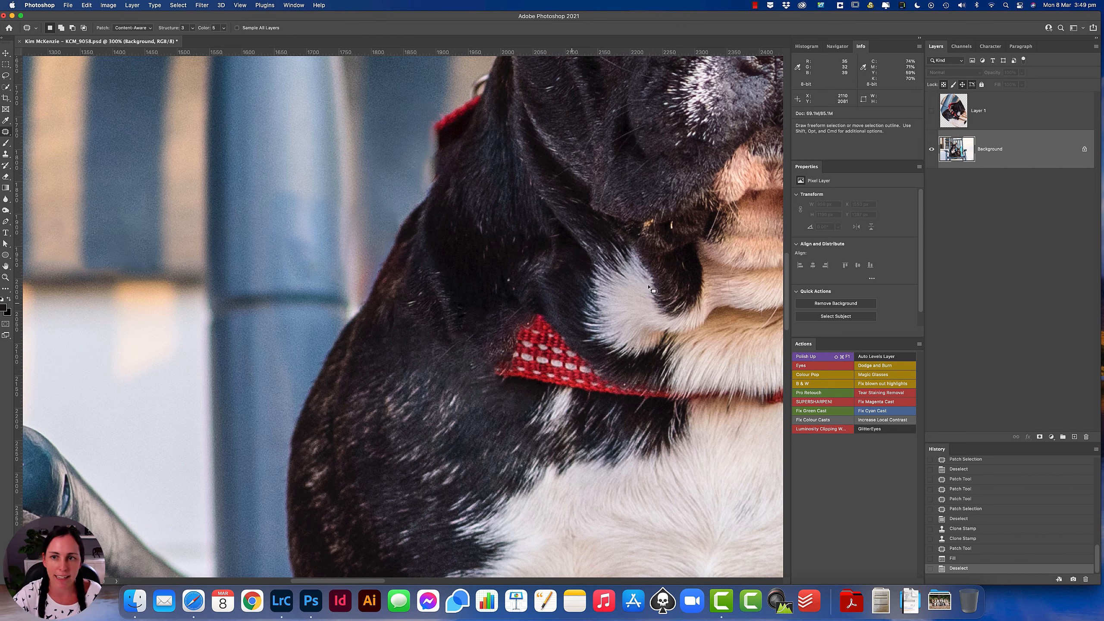
Show Layer 1 again, add a layer mask to it and fill the mask with black
{"action": "left_click", "coordinate": [932, 111]}
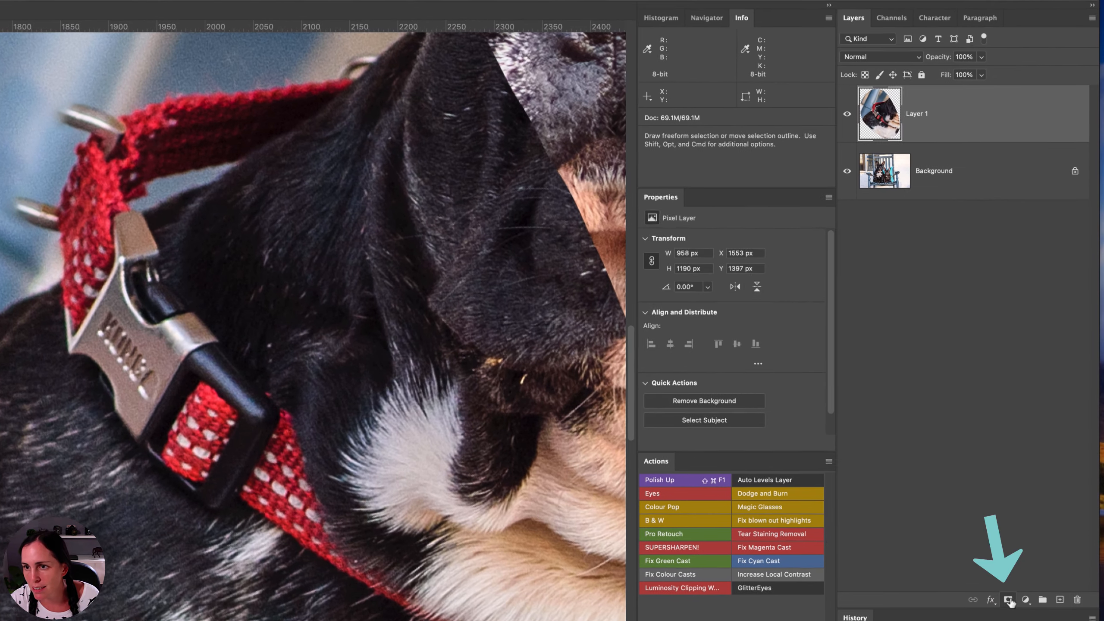
{"action": "left_click", "coordinate": [1040, 436]}
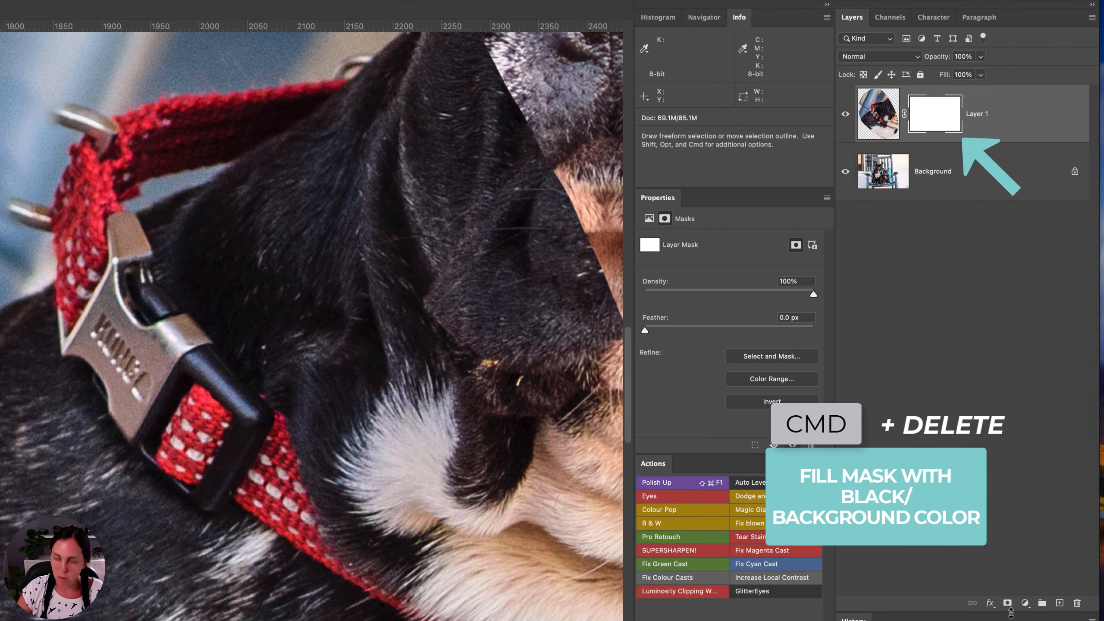
{"action": "key", "text": "super+BackSpace"}
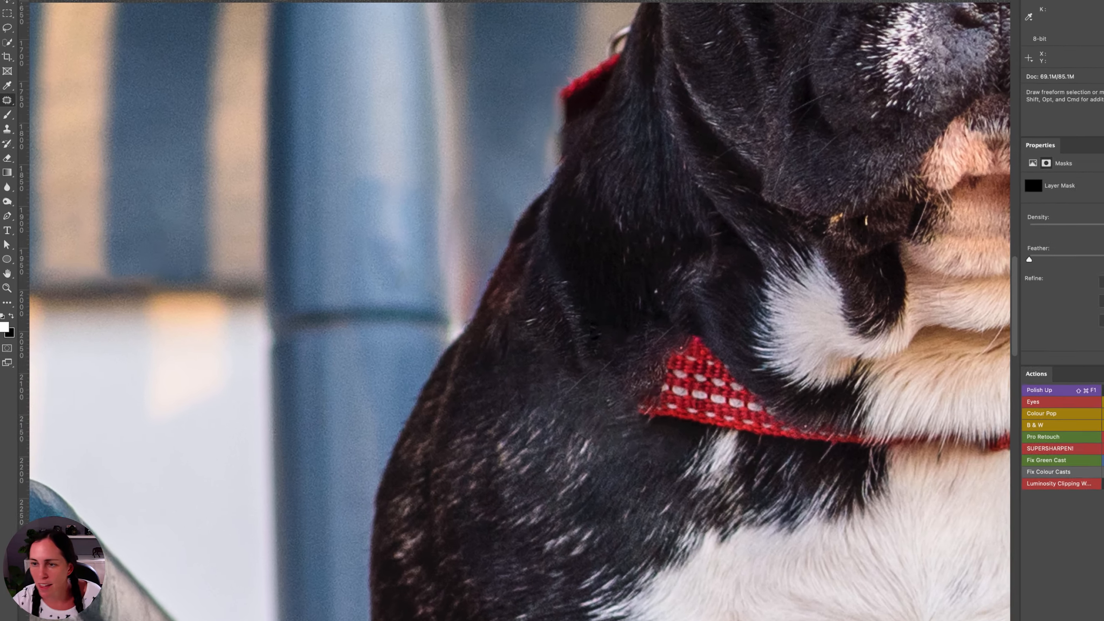
Paint white on the mask with a soft brush to reveal the rotated buckle and the adjoining red strap
{"action": "key", "text": "b"}
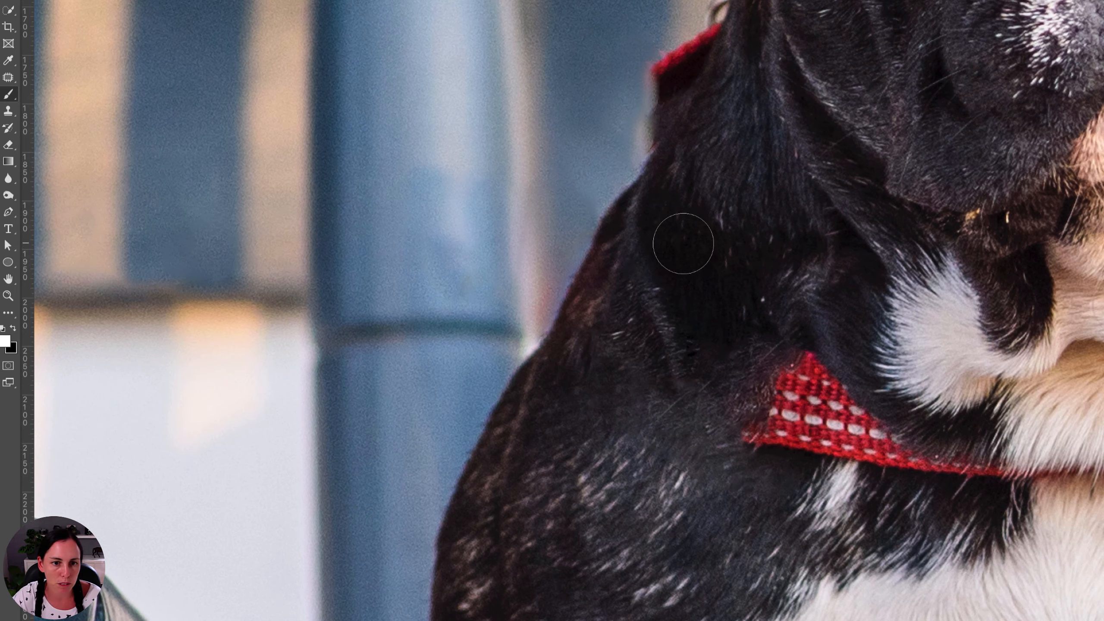
{"action": "key", "text": "bracketright"}
{"action": "key", "text": "bracketright"}
{"action": "key", "text": "bracketright"}
{"action": "key", "text": "bracketright"}
{"action": "key", "text": "bracketright"}
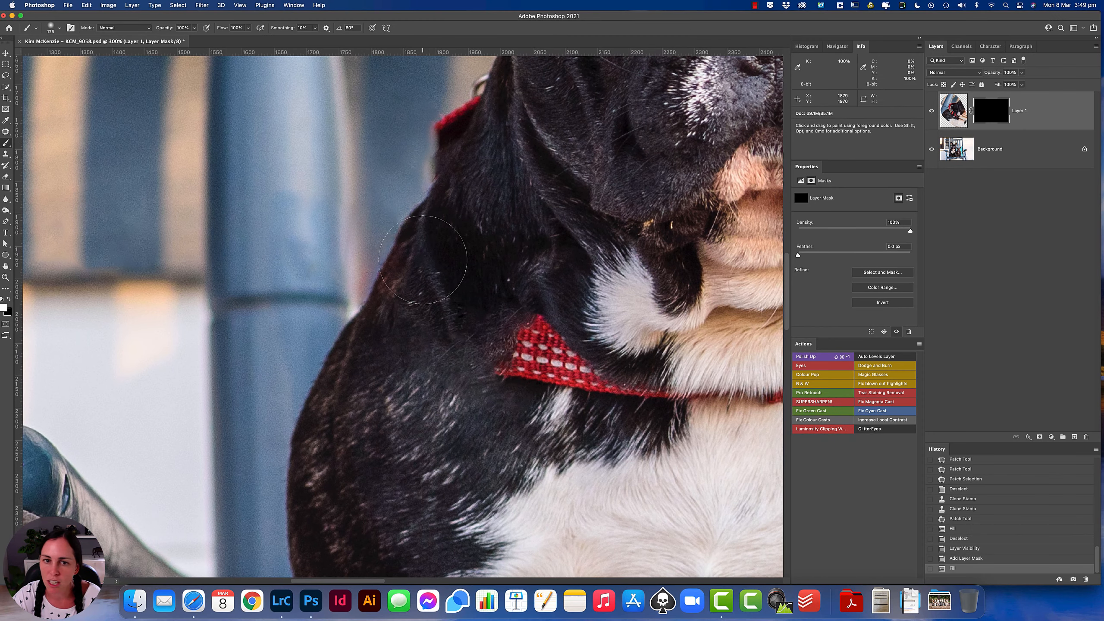
{"action": "key", "text": "bracketleft"}
{"action": "key", "text": "bracketleft"}
{"action": "left_click_drag", "start_coordinate": [678, 278], "coordinate": [659, 263]}
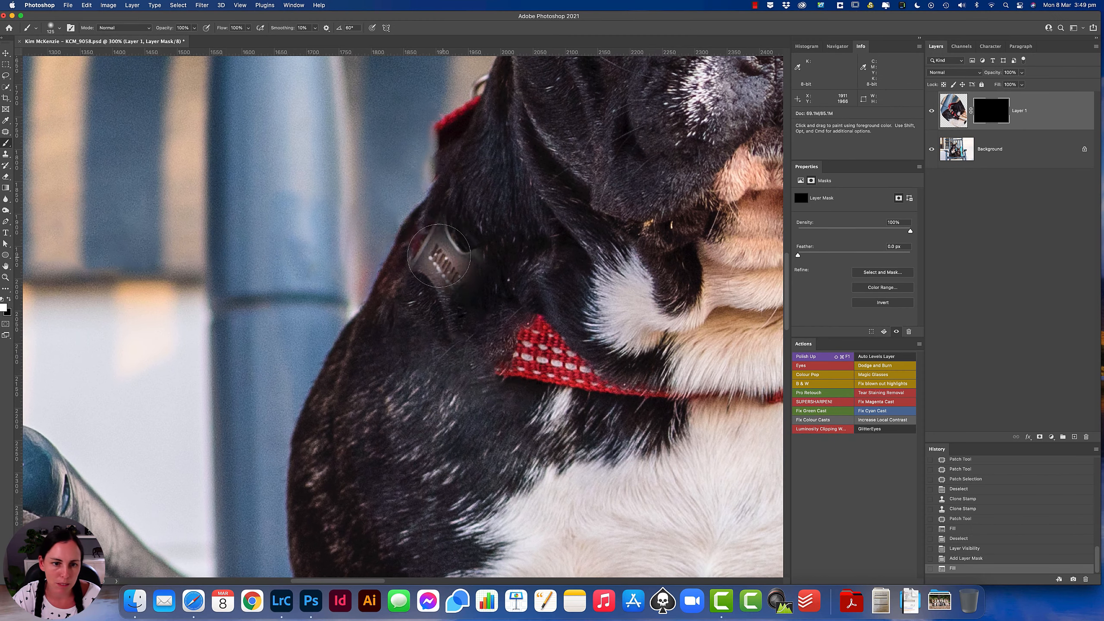
{"action": "mouse_move", "coordinate": [439, 256]}
{"action": "left_mouse_down"}
{"action": "mouse_move", "coordinate": [426, 201]}
{"action": "mouse_move", "coordinate": [474, 252]}
{"action": "mouse_move", "coordinate": [495, 300]}
{"action": "mouse_move", "coordinate": [500, 330]}
{"action": "mouse_move", "coordinate": [470, 344]}
{"action": "mouse_move", "coordinate": [500, 348]}
{"action": "mouse_move", "coordinate": [489, 340]}
{"action": "mouse_move", "coordinate": [505, 322]}
{"action": "mouse_move", "coordinate": [491, 351]}
{"action": "mouse_move", "coordinate": [539, 317]}
{"action": "left_mouse_up"}
Reveal the strap's lower edge next to the buckle by painting white on the mask with a smaller brush
{"action": "key", "text": "bracketleft"}
{"action": "key", "text": "bracketleft"}
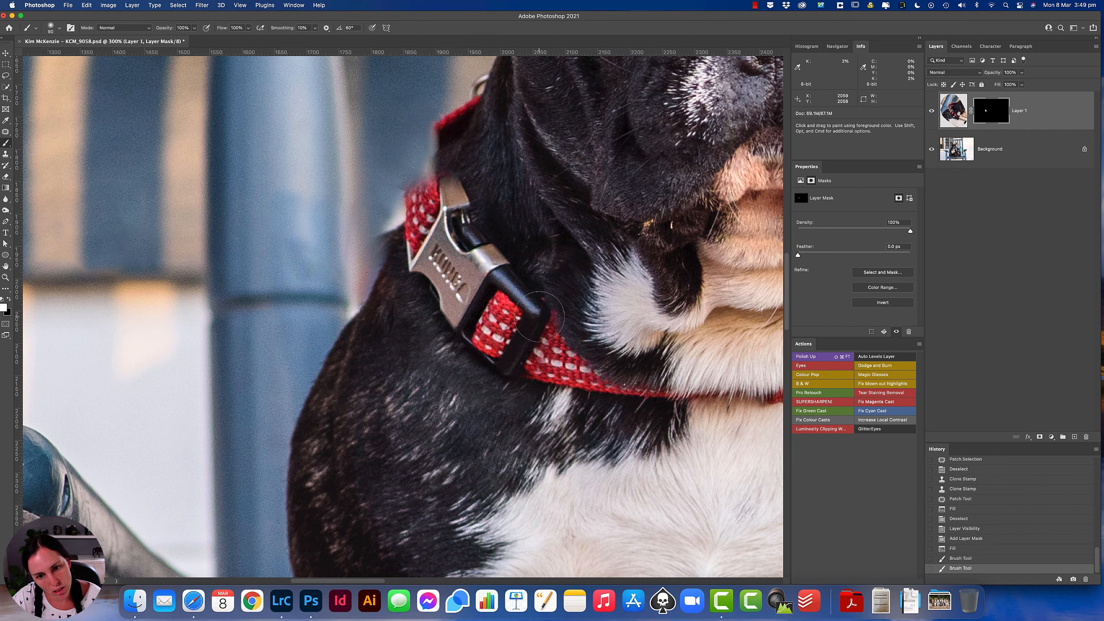
{"action": "key", "text": "bracketleft"}
{"action": "key", "text": "bracketleft"}
{"action": "key", "text": "bracketleft"}
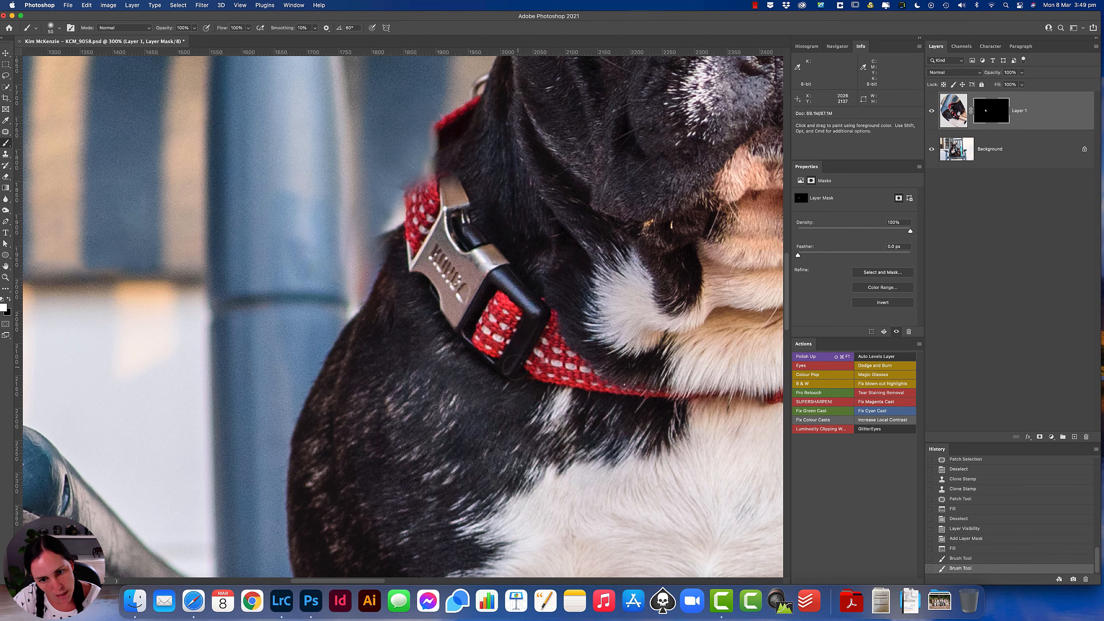
{"action": "mouse_move", "coordinate": [521, 383]}
{"action": "left_mouse_down"}
{"action": "mouse_move", "coordinate": [541, 393]}
{"action": "mouse_move", "coordinate": [516, 398]}
{"action": "left_mouse_up"}
Refine the mask around the buckle's lower corner, hiding the overlapping strap edge with black and restoring the black plastic corner with white
{"action": "key", "text": "x"}
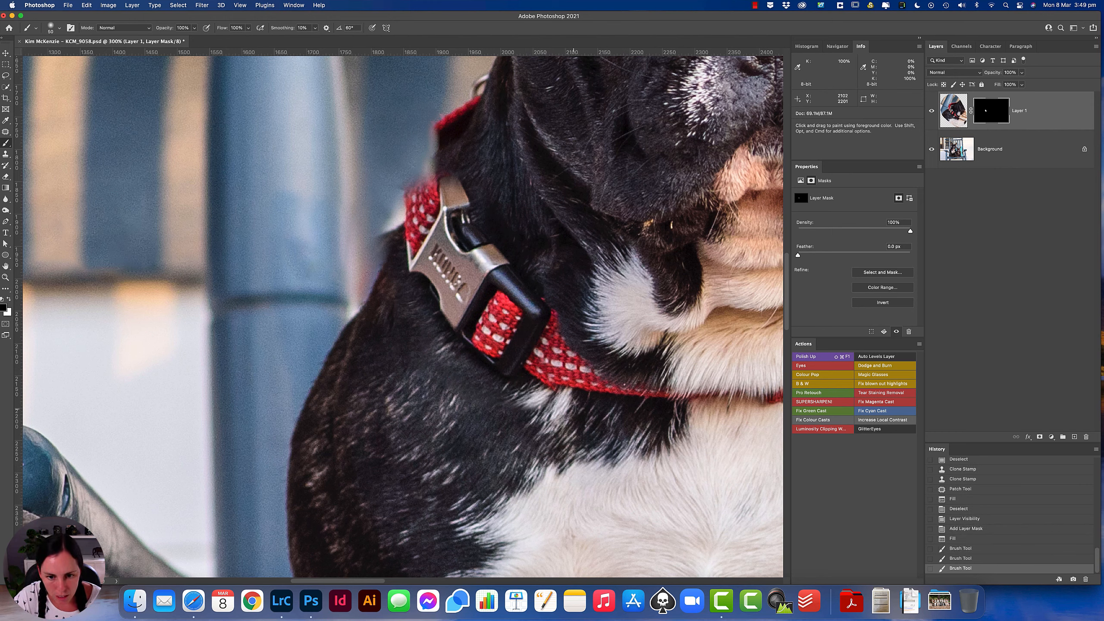
{"action": "mouse_move", "coordinate": [535, 387]}
{"action": "left_mouse_down"}
{"action": "mouse_move", "coordinate": [530, 378]}
{"action": "mouse_move", "coordinate": [535, 389]}
{"action": "left_mouse_up"}
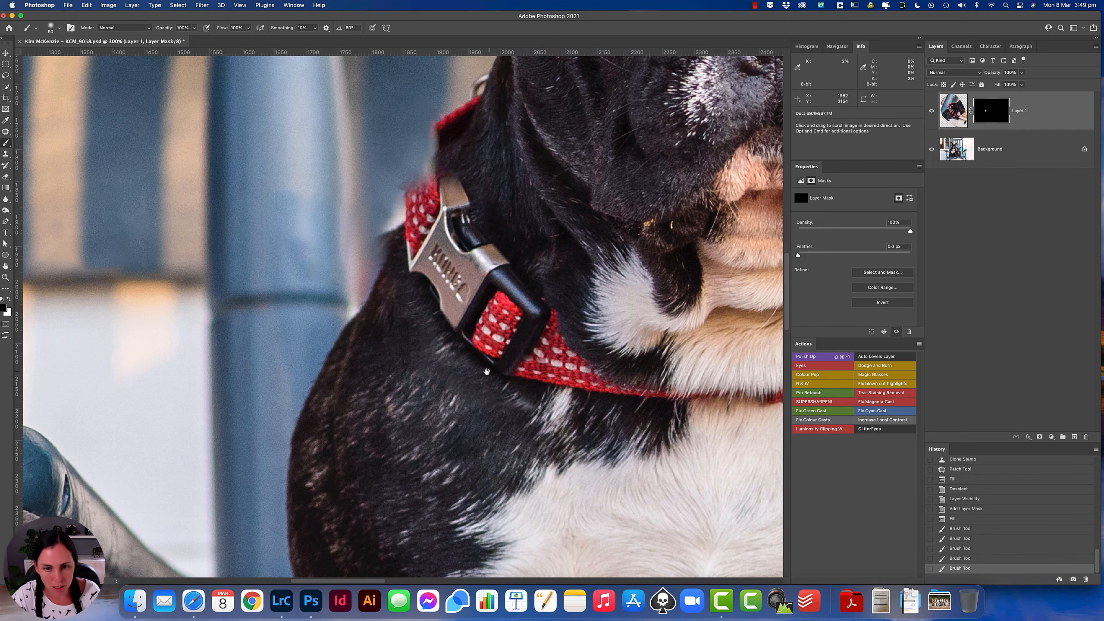
{"action": "scroll", "coordinate": [535, 390], "scroll_direction": "up", "scroll_amount": 3}
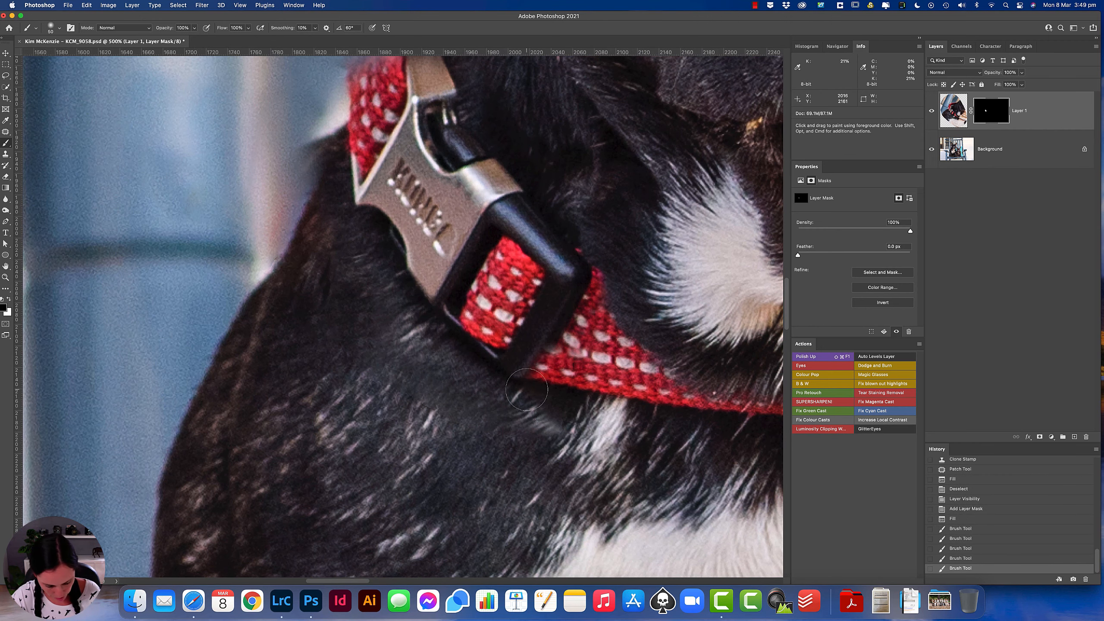
{"action": "key", "text": "x"}
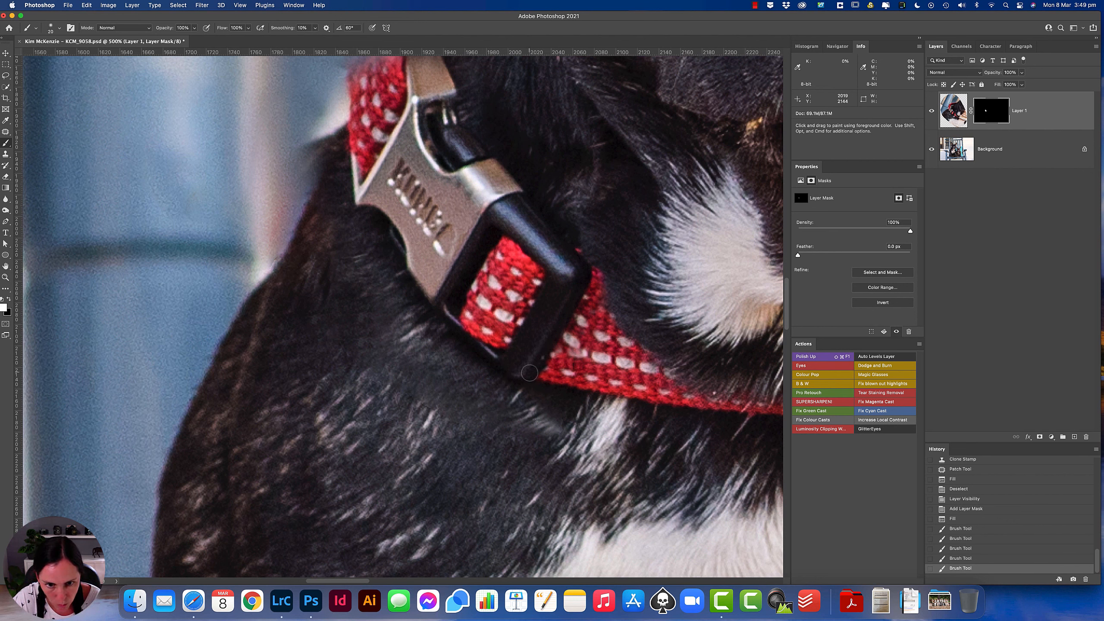
{"action": "left_click_drag", "start_coordinate": [538, 352], "coordinate": [531, 361]}
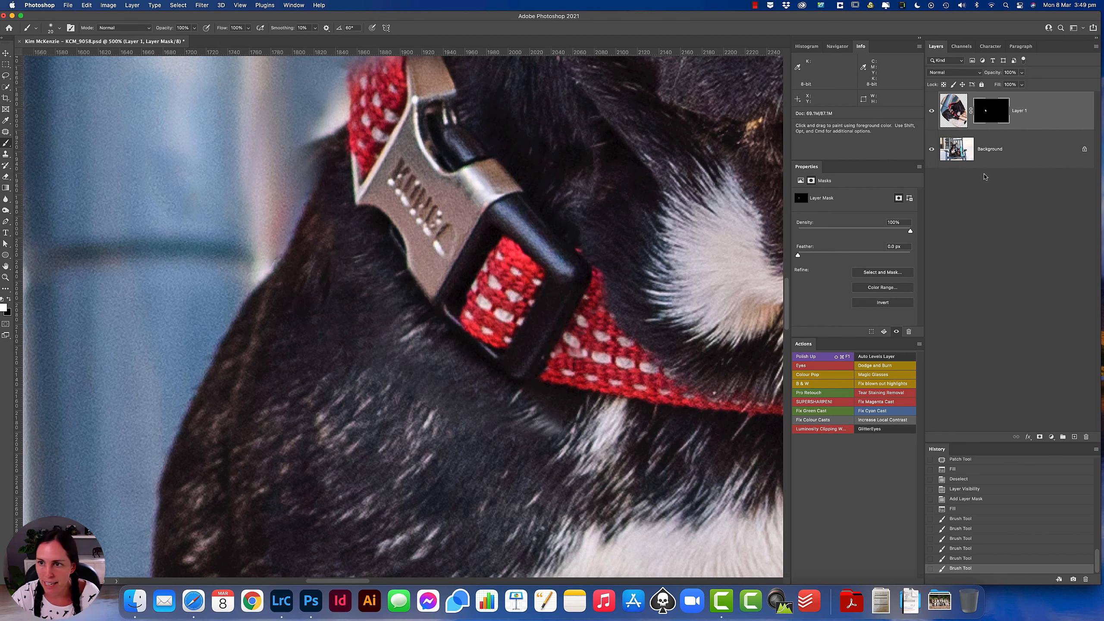
{"action": "left_click_drag", "start_coordinate": [550, 357], "coordinate": [539, 351]}
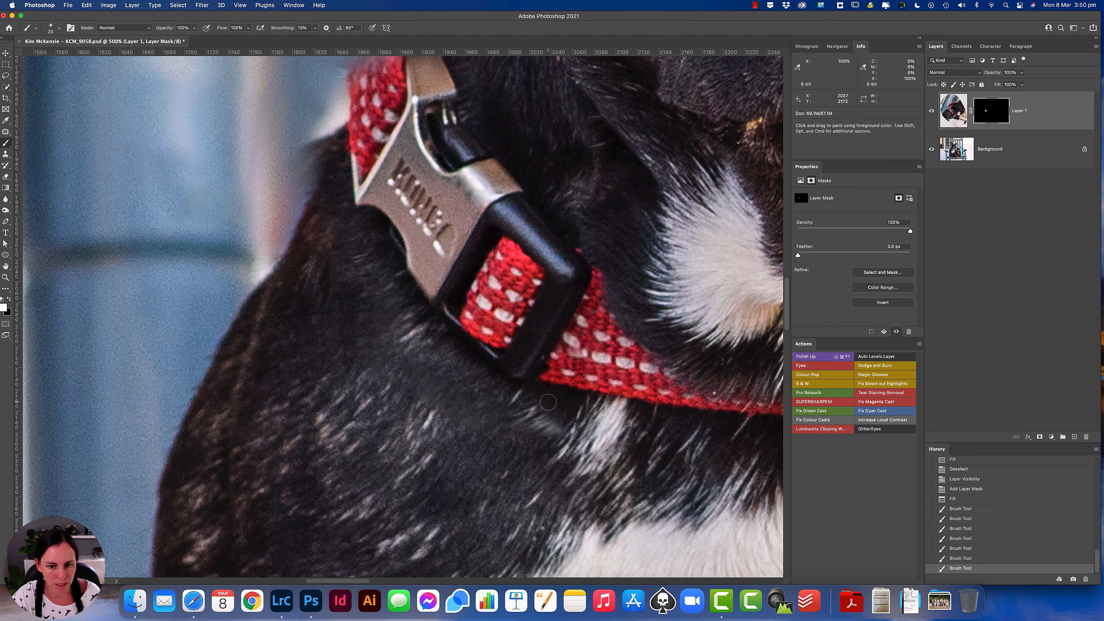
{"action": "mouse_move", "coordinate": [554, 366]}
{"action": "left_mouse_down"}
{"action": "mouse_move", "coordinate": [550, 382]}
{"action": "mouse_move", "coordinate": [523, 369]}
{"action": "left_mouse_up"}
{"action": "key", "text": "x"}
{"action": "key", "text": "x"}
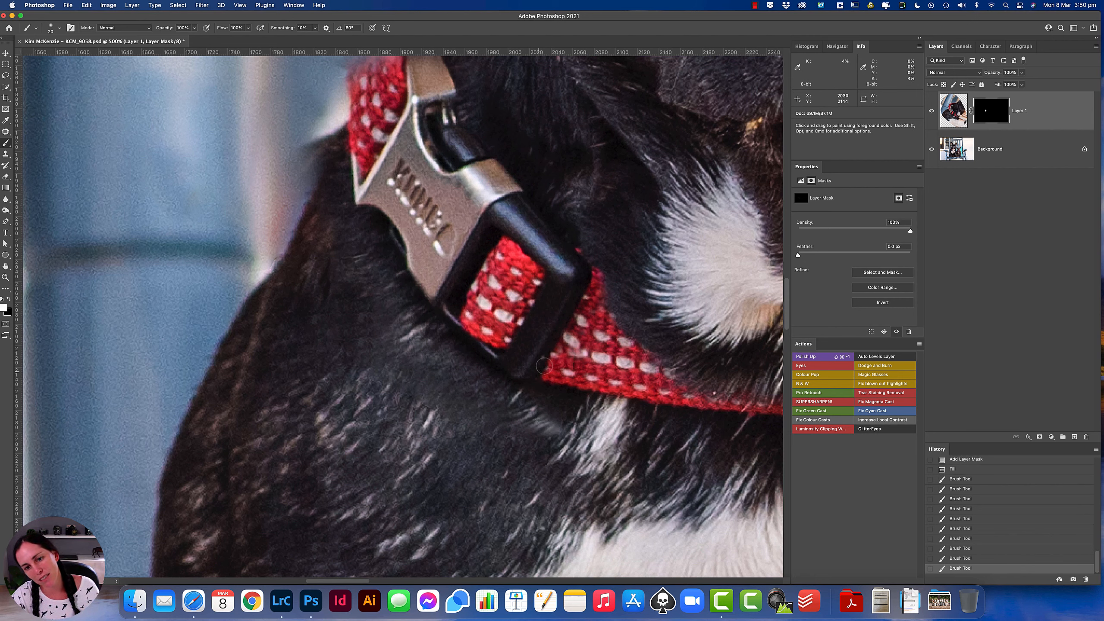
Toggle Layer 1's visibility to compare the collar with and without the rotated buckle
{"action": "left_click", "coordinate": [931, 111]}
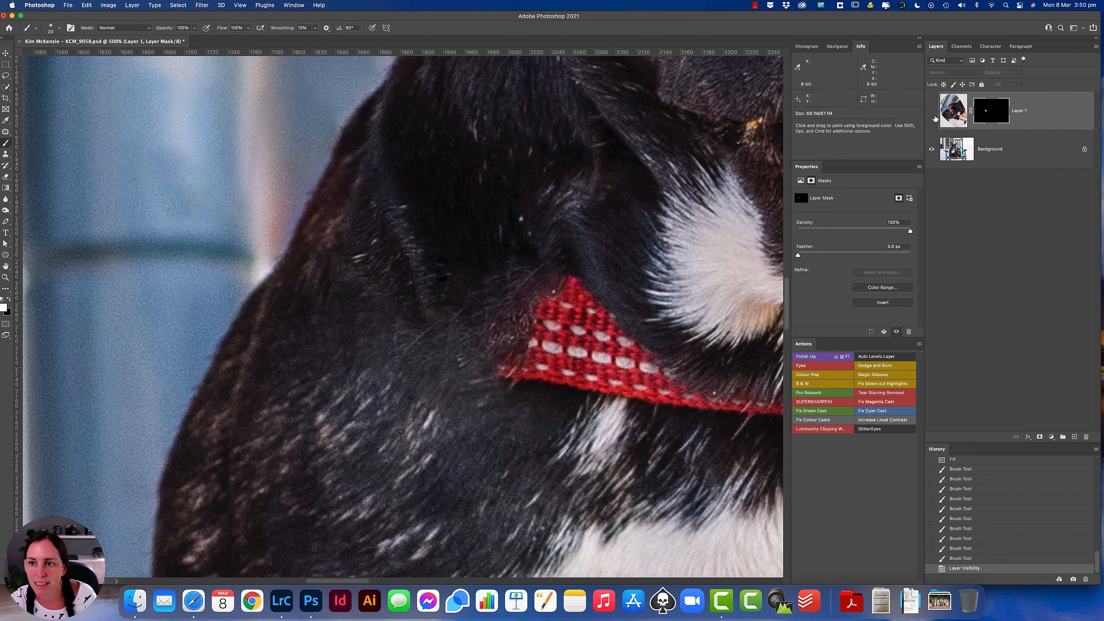
{"action": "left_click", "coordinate": [932, 112]}
{"action": "left_click", "coordinate": [932, 112]}
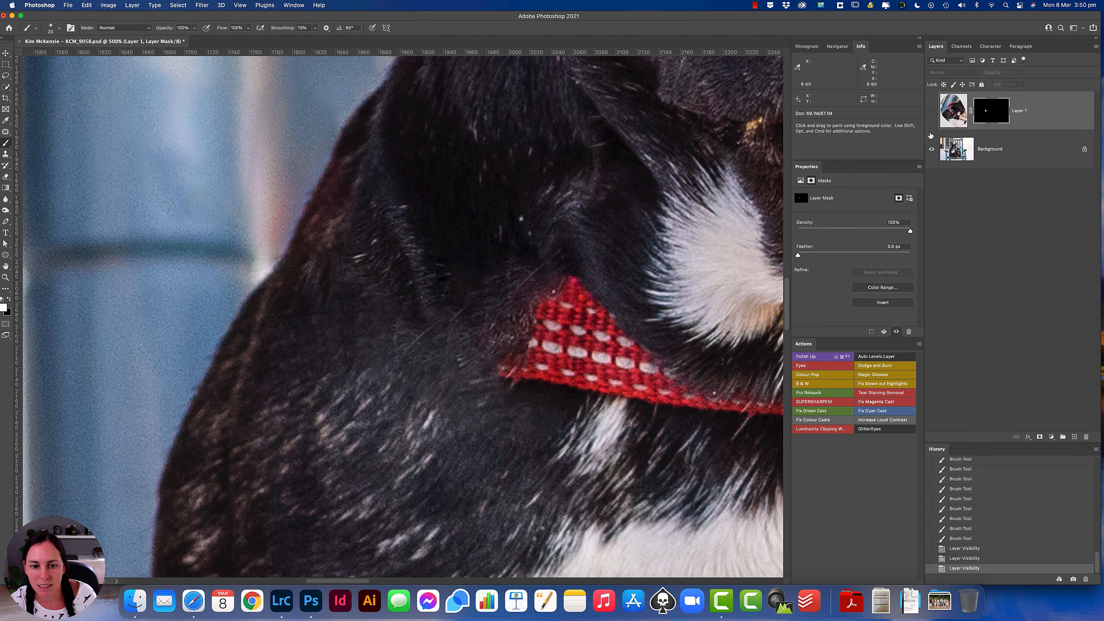
{"action": "left_click", "coordinate": [931, 111]}
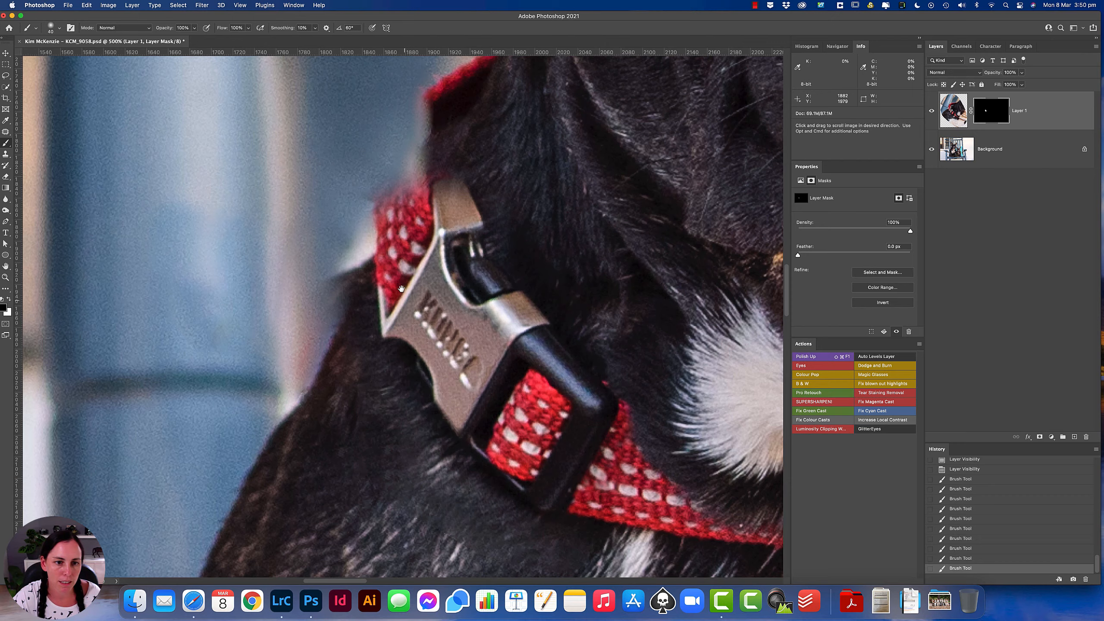
Paint white on the mask with a larger brush to reveal the red strap above the buckle up to the original collar
{"action": "left_click_drag", "start_coordinate": [381, 183], "coordinate": [379, 407]}
{"action": "mouse_move", "coordinate": [385, 349]}
{"action": "left_mouse_down"}
{"action": "mouse_move", "coordinate": [398, 312]}
{"action": "mouse_move", "coordinate": [400, 363]}
{"action": "mouse_move", "coordinate": [405, 332]}
{"action": "mouse_move", "coordinate": [389, 367]}
{"action": "mouse_move", "coordinate": [413, 272]}
{"action": "mouse_move", "coordinate": [421, 315]}
{"action": "mouse_move", "coordinate": [417, 273]}
{"action": "mouse_move", "coordinate": [434, 237]}
{"action": "mouse_move", "coordinate": [427, 244]}
{"action": "mouse_move", "coordinate": [457, 219]}
{"action": "mouse_move", "coordinate": [420, 260]}
{"action": "left_mouse_up"}
{"action": "key", "text": "x"}
{"action": "key", "text": "bracketright"}
{"action": "key", "text": "bracketright"}
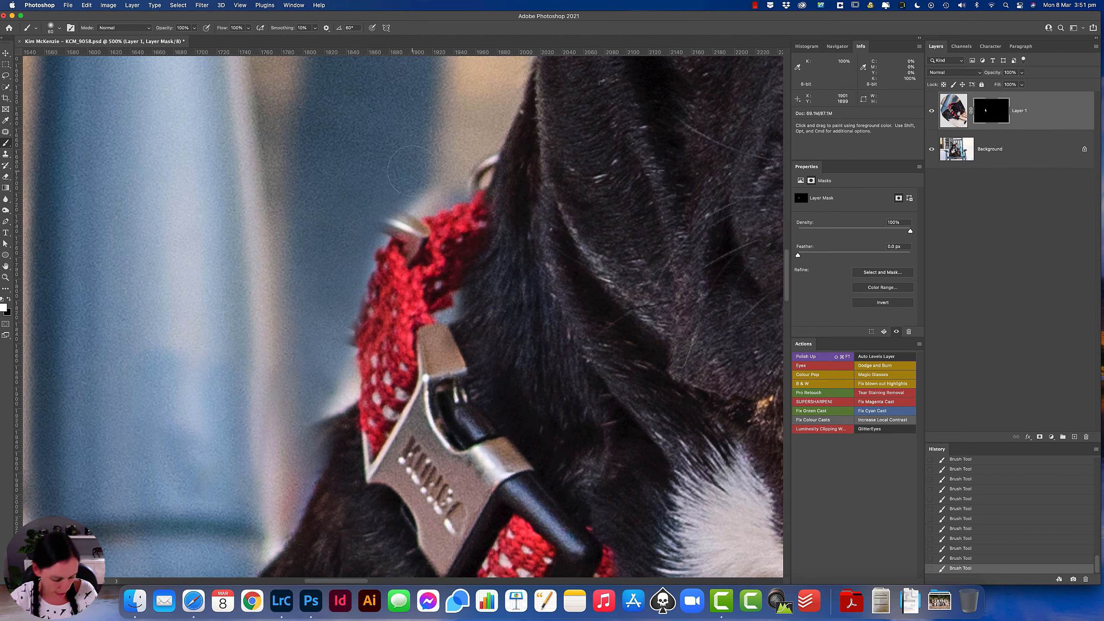
Hide the stray metal ring and surplus background around the upper strap by painting black on the mask with a smaller brush
{"action": "key", "text": "x"}
{"action": "key", "text": "bracketleft"}
{"action": "key", "text": "bracketleft"}
{"action": "key", "text": "bracketleft"}
{"action": "key", "text": "bracketleft"}
{"action": "mouse_move", "coordinate": [500, 196]}
{"action": "left_mouse_down"}
{"action": "mouse_move", "coordinate": [452, 235]}
{"action": "mouse_move", "coordinate": [469, 250]}
{"action": "mouse_move", "coordinate": [454, 295]}
{"action": "mouse_move", "coordinate": [433, 270]}
{"action": "mouse_move", "coordinate": [435, 322]}
{"action": "mouse_move", "coordinate": [415, 210]}
{"action": "mouse_move", "coordinate": [395, 222]}
{"action": "mouse_move", "coordinate": [337, 393]}
{"action": "left_mouse_up"}
Reveal the missing inner part of the strap with white and clean the mask beside the buckle's top with a small black brush
{"action": "key", "text": "x"}
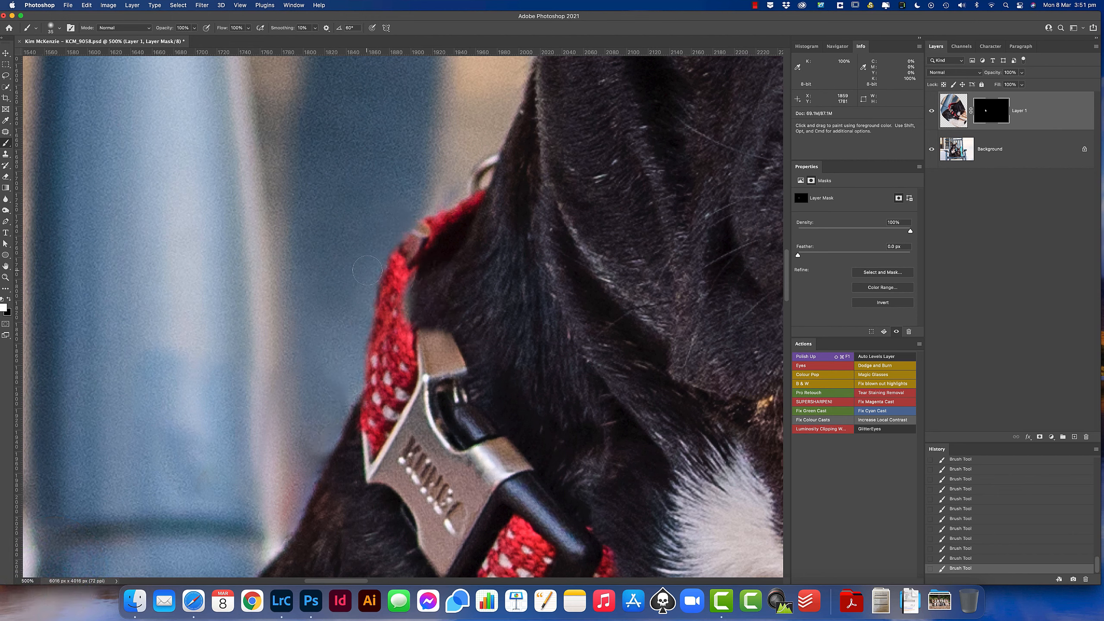
{"action": "mouse_move", "coordinate": [374, 282]}
{"action": "left_mouse_down"}
{"action": "mouse_move", "coordinate": [415, 314]}
{"action": "mouse_move", "coordinate": [409, 284]}
{"action": "mouse_move", "coordinate": [410, 309]}
{"action": "mouse_move", "coordinate": [439, 351]}
{"action": "mouse_move", "coordinate": [428, 322]}
{"action": "mouse_move", "coordinate": [449, 329]}
{"action": "mouse_move", "coordinate": [468, 291]}
{"action": "mouse_move", "coordinate": [441, 322]}
{"action": "left_mouse_up"}
{"action": "scroll", "coordinate": [452, 307], "scroll_direction": "up", "scroll_amount": 1}
{"action": "key", "text": "x"}
{"action": "key", "text": "bracketleft"}
{"action": "key", "text": "bracketleft"}
{"action": "key", "text": "bracketleft"}
{"action": "key", "text": "bracketleft"}
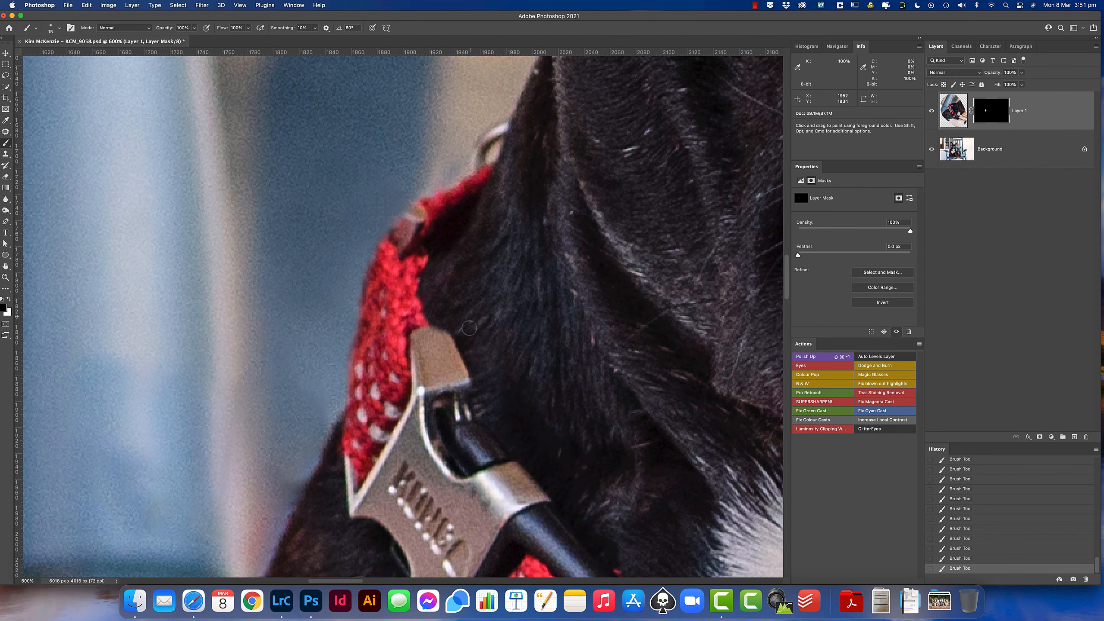
Check the whole dog with Layer 1 toggled off and on to judge how the rebuilt collar blends in
{"action": "scroll", "coordinate": [454, 332], "scroll_direction": "down", "scroll_amount": 6}
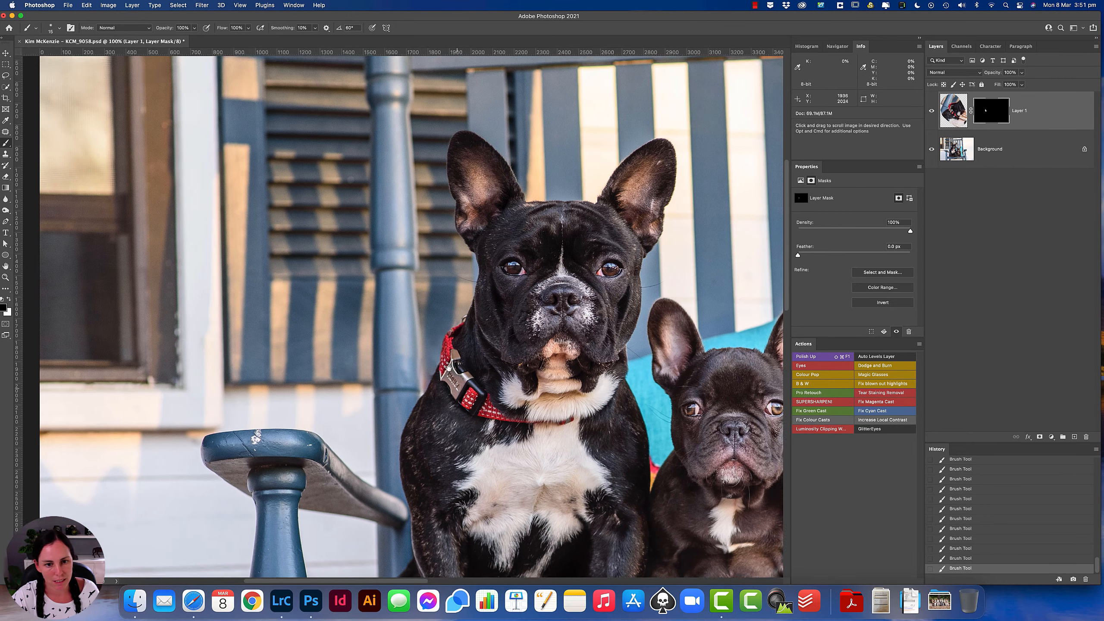
{"action": "left_click_drag", "start_coordinate": [447, 368], "coordinate": [437, 343]}
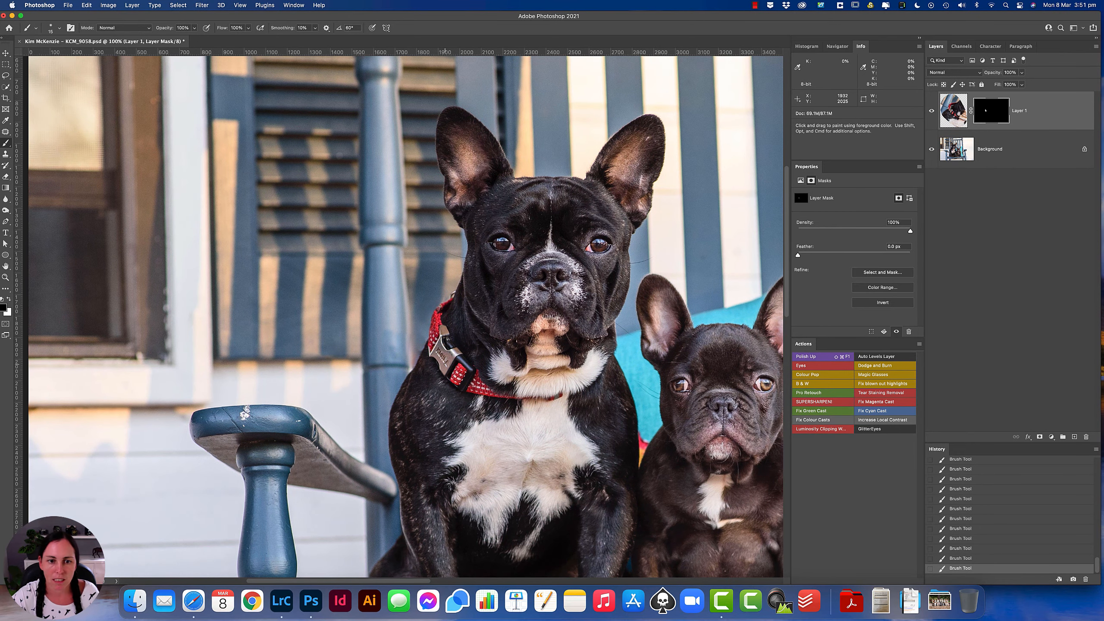
{"action": "left_click", "coordinate": [932, 110]}
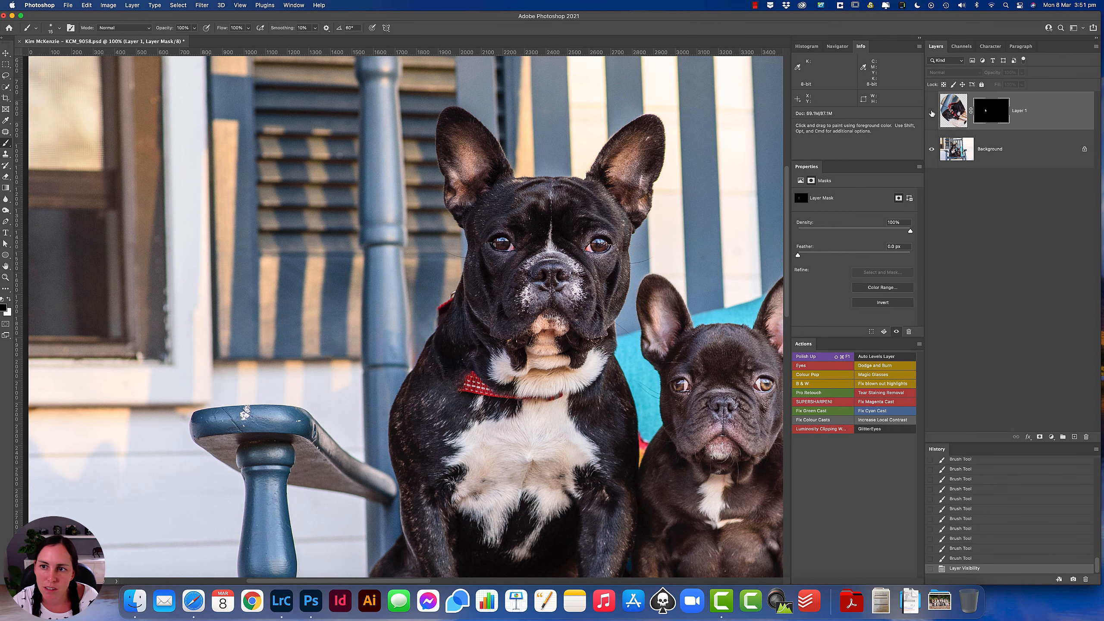
{"action": "left_click", "coordinate": [932, 110]}
{"action": "left_click", "coordinate": [933, 111]}
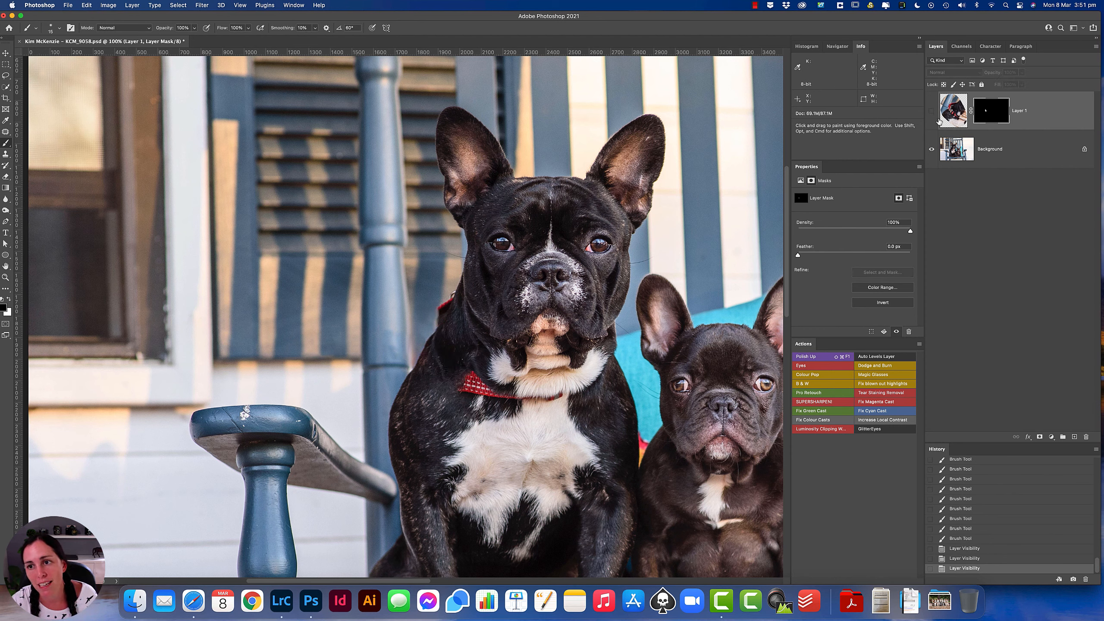
{"action": "left_click", "coordinate": [931, 111]}
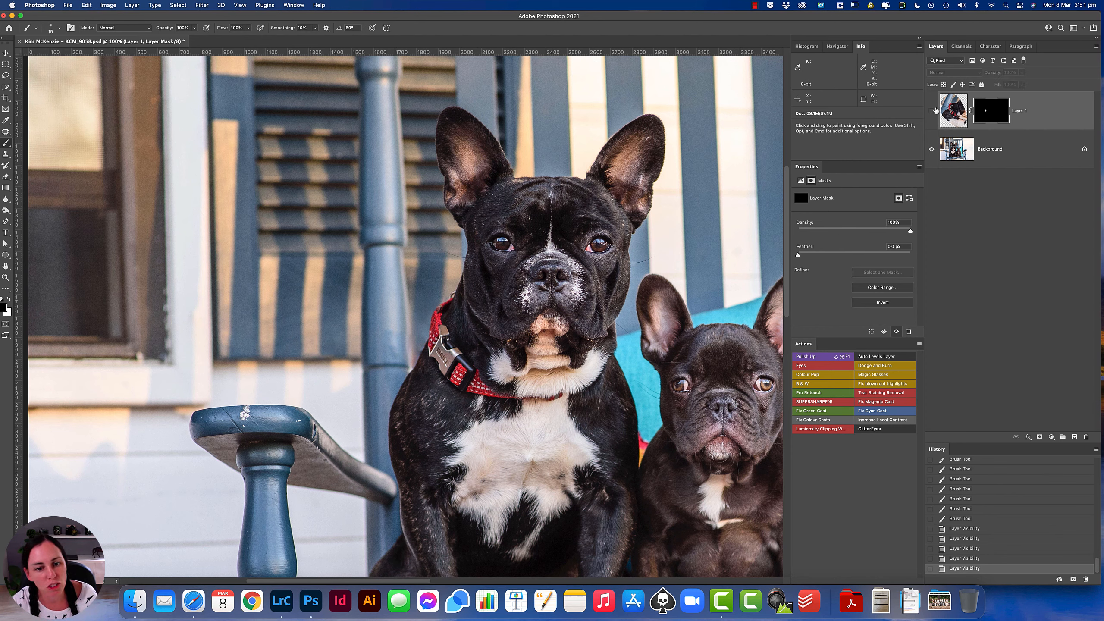
{"action": "left_click", "coordinate": [931, 111]}
{"action": "left_click", "coordinate": [932, 111]}
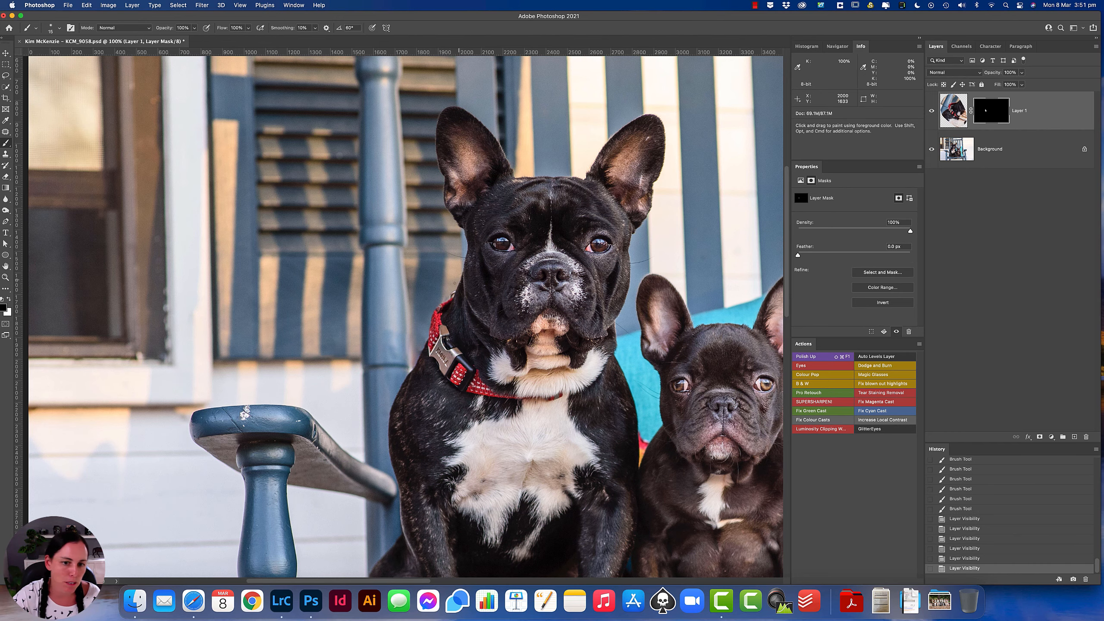
{"action": "left_click", "coordinate": [932, 110]}
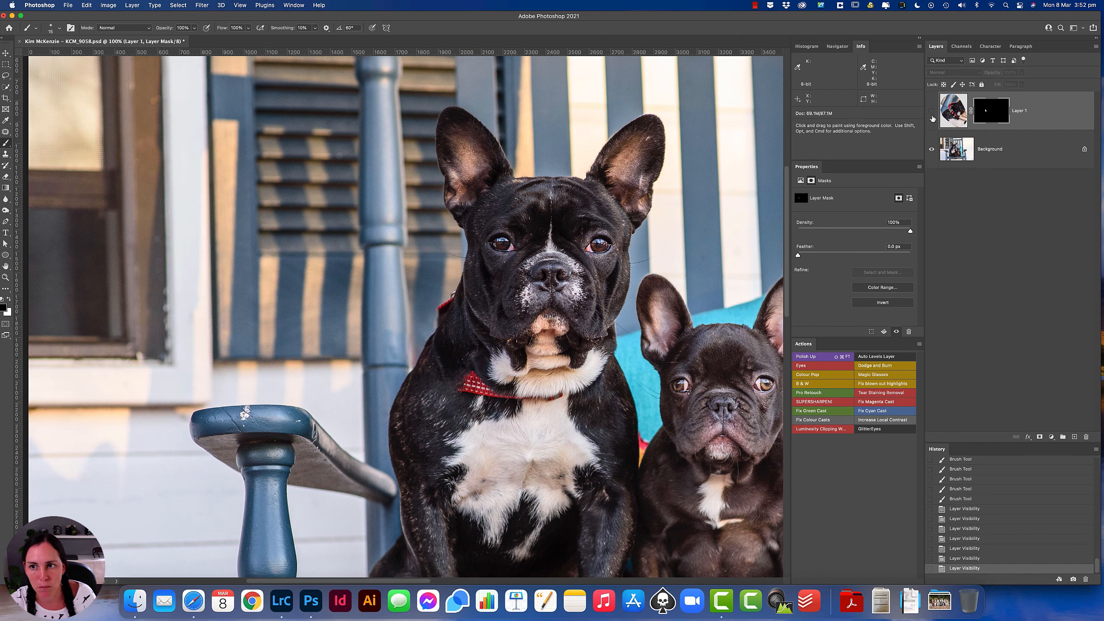
{"action": "left_click", "coordinate": [932, 111]}
Mask out the leftover metal mark and the strap's outer fringe near the collar's upper bend with a larger black brush
{"action": "left_click", "coordinate": [439, 332], "text": "super"}
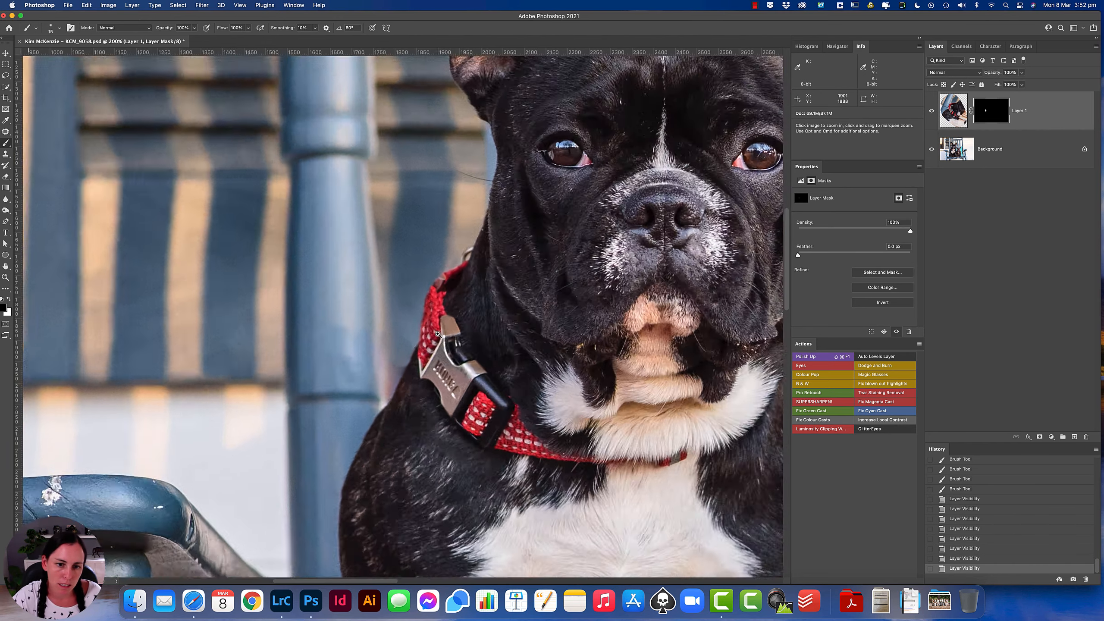
{"action": "left_click", "coordinate": [439, 335], "text": "super"}
{"action": "left_click", "coordinate": [439, 334], "text": "super"}
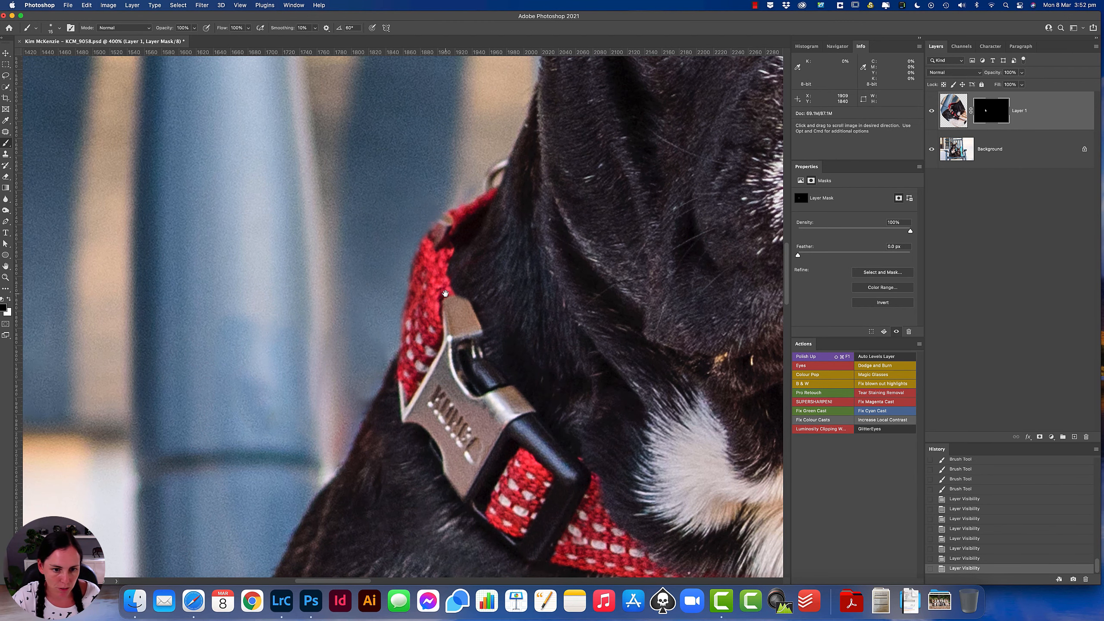
{"action": "left_click_drag", "start_coordinate": [445, 294], "coordinate": [480, 363]}
{"action": "scroll", "coordinate": [487, 305], "scroll_direction": "right", "scroll_amount": 3}
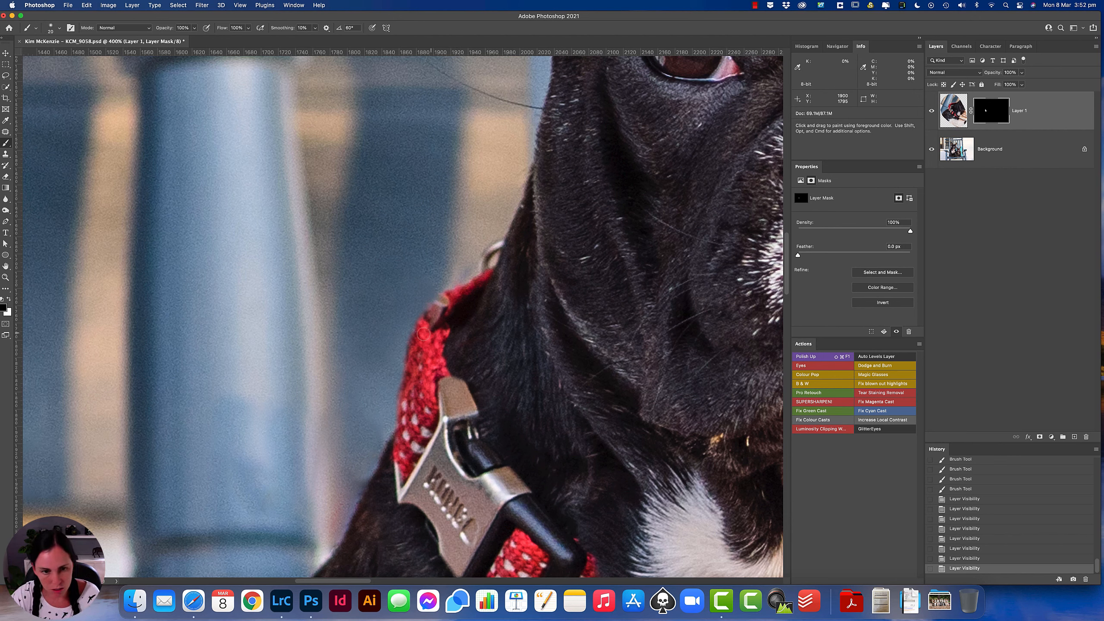
{"action": "key", "text": "bracketright"}
{"action": "key", "text": "bracketright"}
{"action": "key", "text": "bracketright"}
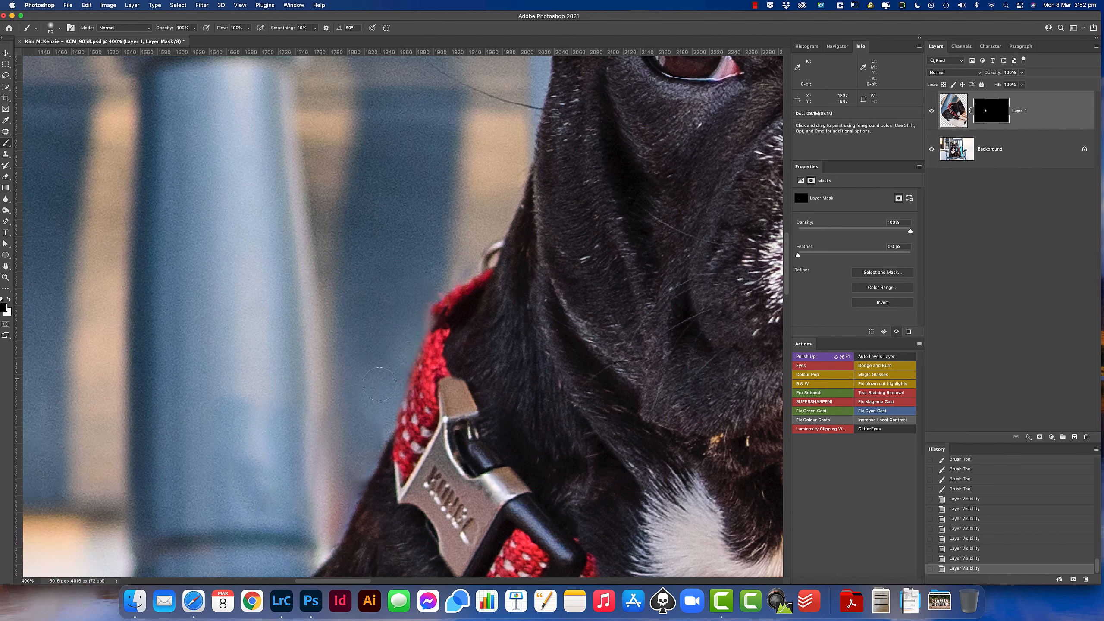
Bring back the upper strap's outer edge with a small white brush and trim the surrounding background with black
{"action": "key", "text": "x"}
{"action": "key", "text": "bracketleft"}
{"action": "key", "text": "bracketleft"}
{"action": "key", "text": "bracketleft"}
{"action": "mouse_move", "coordinate": [428, 353]}
{"action": "left_mouse_down"}
{"action": "mouse_move", "coordinate": [438, 312]}
{"action": "mouse_move", "coordinate": [393, 344]}
{"action": "mouse_move", "coordinate": [366, 317]}
{"action": "mouse_move", "coordinate": [377, 388]}
{"action": "left_mouse_up"}
{"action": "key", "text": "x"}
{"action": "key", "text": "bracketright"}
{"action": "mouse_move", "coordinate": [455, 295]}
{"action": "left_mouse_down"}
{"action": "mouse_move", "coordinate": [498, 237]}
{"action": "mouse_move", "coordinate": [396, 331]}
{"action": "mouse_move", "coordinate": [354, 310]}
{"action": "mouse_move", "coordinate": [385, 323]}
{"action": "mouse_move", "coordinate": [370, 326]}
{"action": "mouse_move", "coordinate": [376, 350]}
{"action": "mouse_move", "coordinate": [353, 380]}
{"action": "mouse_move", "coordinate": [384, 366]}
{"action": "mouse_move", "coordinate": [381, 431]}
{"action": "left_mouse_up"}
Fine-tune the mask where the rotated strap meets the original collar, using a much smaller brush
{"action": "key", "text": "x"}
{"action": "key", "text": "x"}
{"action": "key", "text": "bracketright"}
{"action": "key", "text": "bracketleft"}
{"action": "key", "text": "bracketleft"}
{"action": "key", "text": "bracketleft"}
{"action": "key", "text": "bracketleft"}
{"action": "key", "text": "bracketleft"}
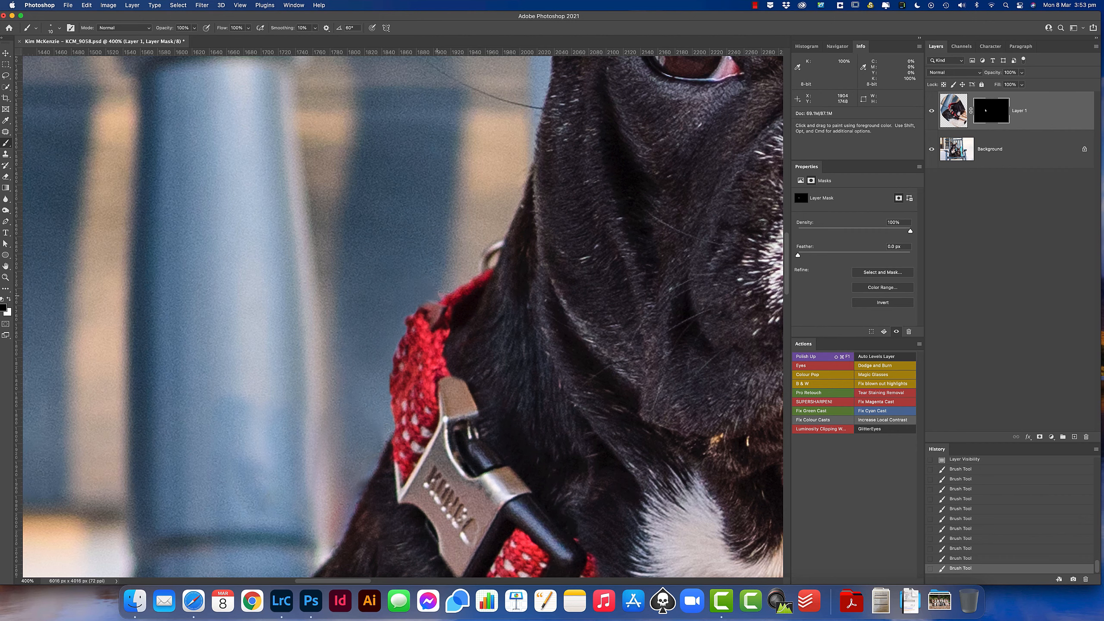
View the image at 100% and compare the finished collar with Layer 1 hidden and shown
{"action": "key", "text": "super+1"}
{"action": "left_click", "coordinate": [932, 110]}
{"action": "left_click", "coordinate": [932, 111]}
{"action": "left_click", "coordinate": [932, 111]}
{"action": "left_click", "coordinate": [932, 110]}
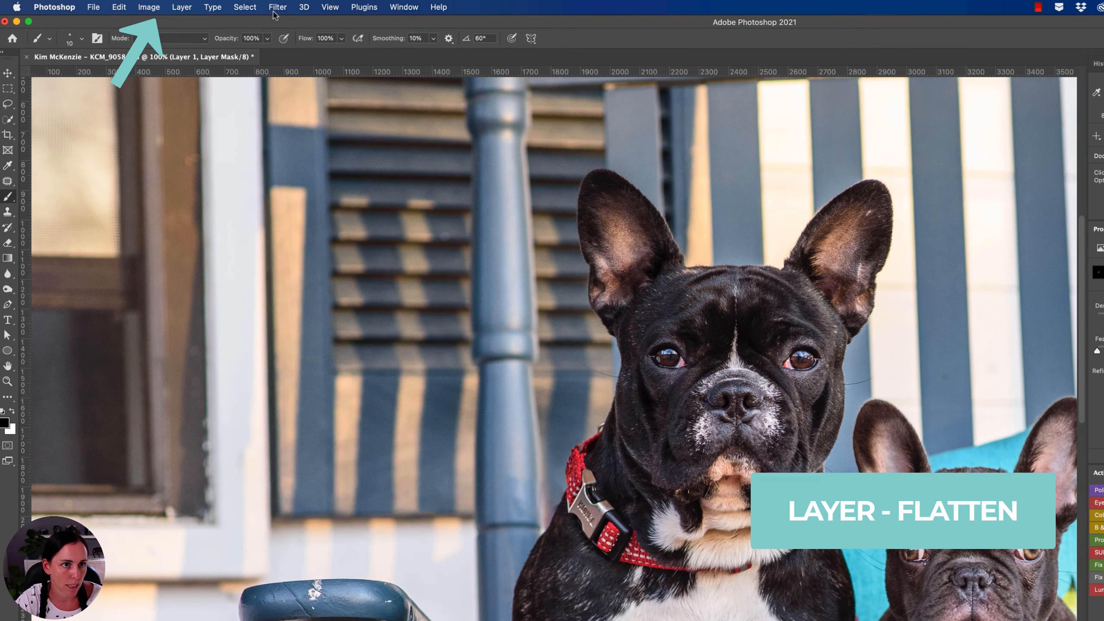
Flatten the image into a single Background layer
{"action": "left_click", "coordinate": [182, 7]}
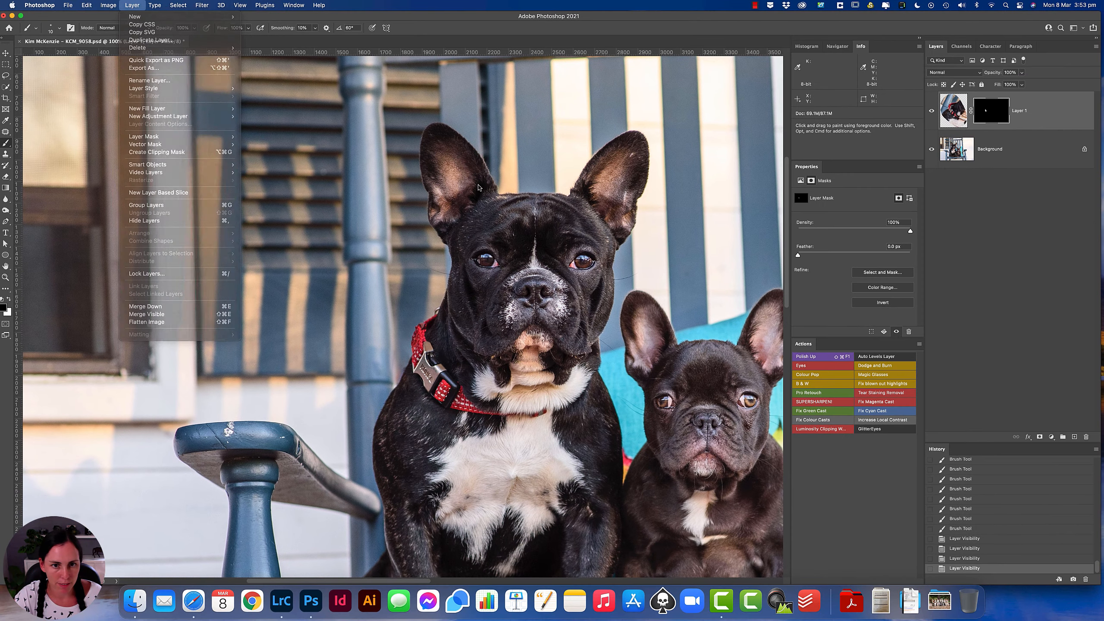
{"action": "left_click", "coordinate": [478, 188]}
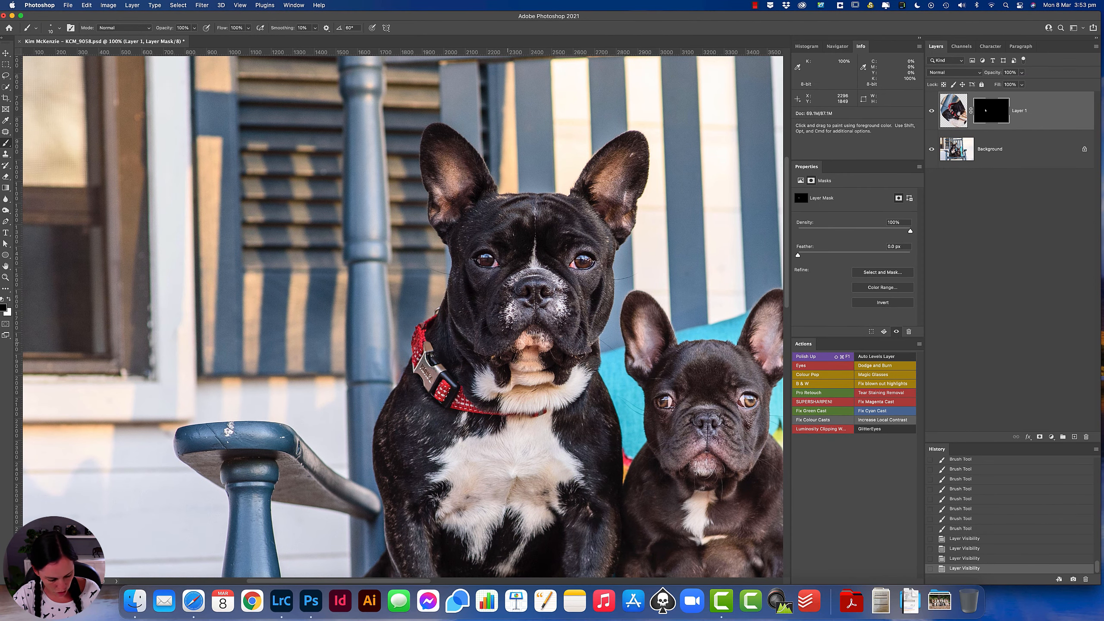
{"action": "key", "text": "super+shift+f"}
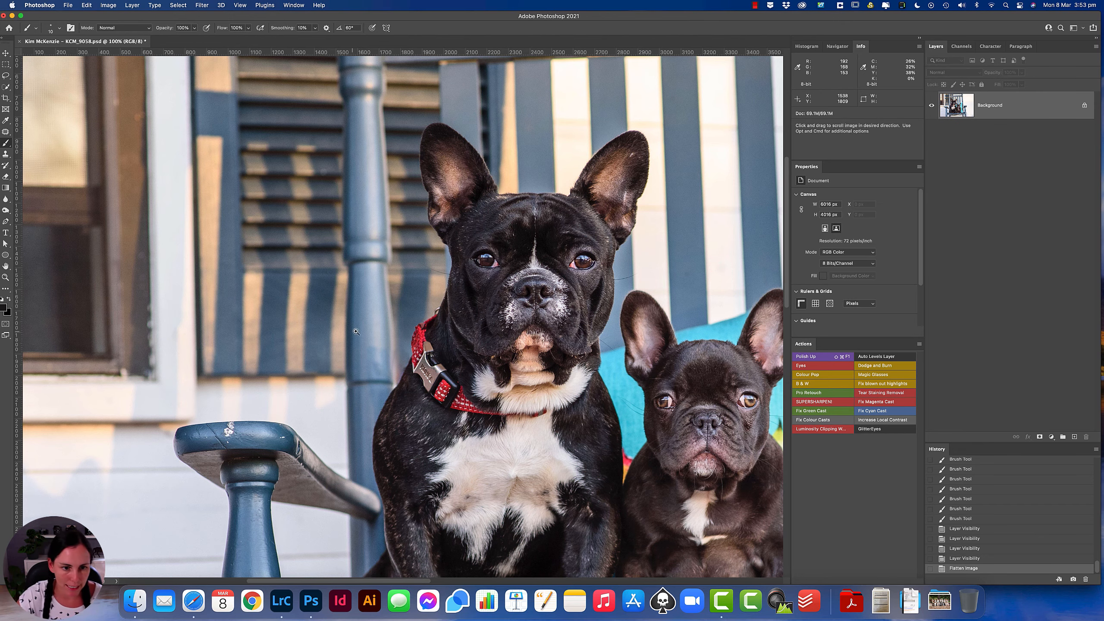
Smooth the discoloured patch on the blue post beside the collar with the Clone Stamp, sampling clean paint higher on the post
{"action": "left_click", "coordinate": [400, 358], "text": "super"}
{"action": "left_click", "coordinate": [399, 358], "text": "super"}
{"action": "left_click", "coordinate": [400, 358], "text": "super"}
{"action": "mouse_move", "coordinate": [350, 374]}
{"action": "left_mouse_down"}
{"action": "mouse_move", "coordinate": [330, 401]}
{"action": "mouse_move", "coordinate": [373, 295]}
{"action": "left_mouse_up"}
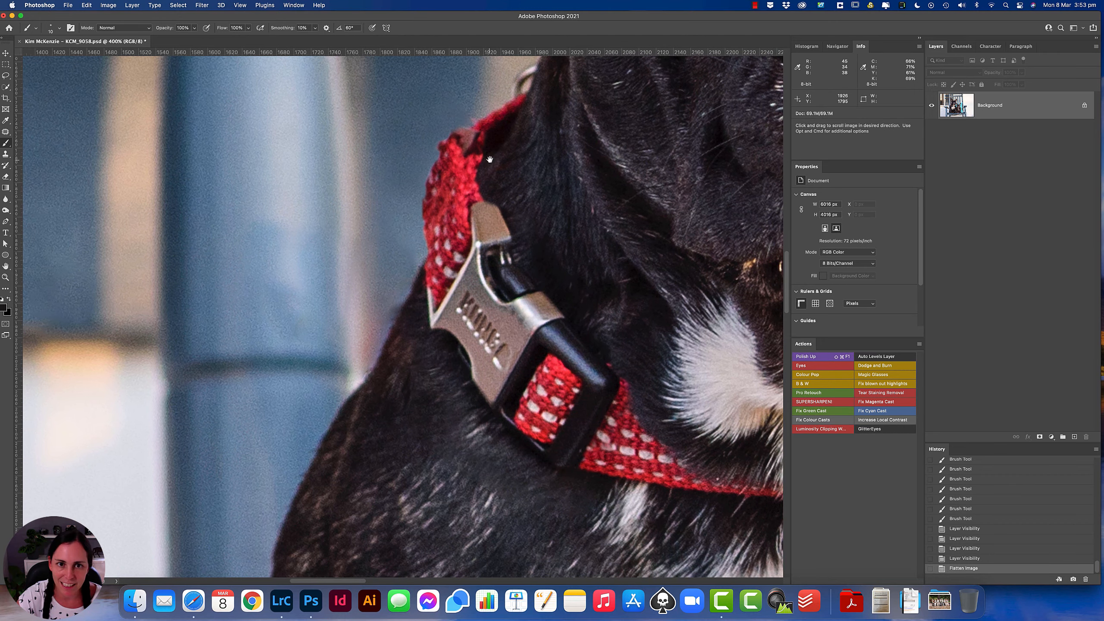
{"action": "mouse_move", "coordinate": [390, 192]}
{"action": "left_mouse_down"}
{"action": "mouse_move", "coordinate": [350, 318]}
{"action": "mouse_move", "coordinate": [475, 283]}
{"action": "left_mouse_up"}
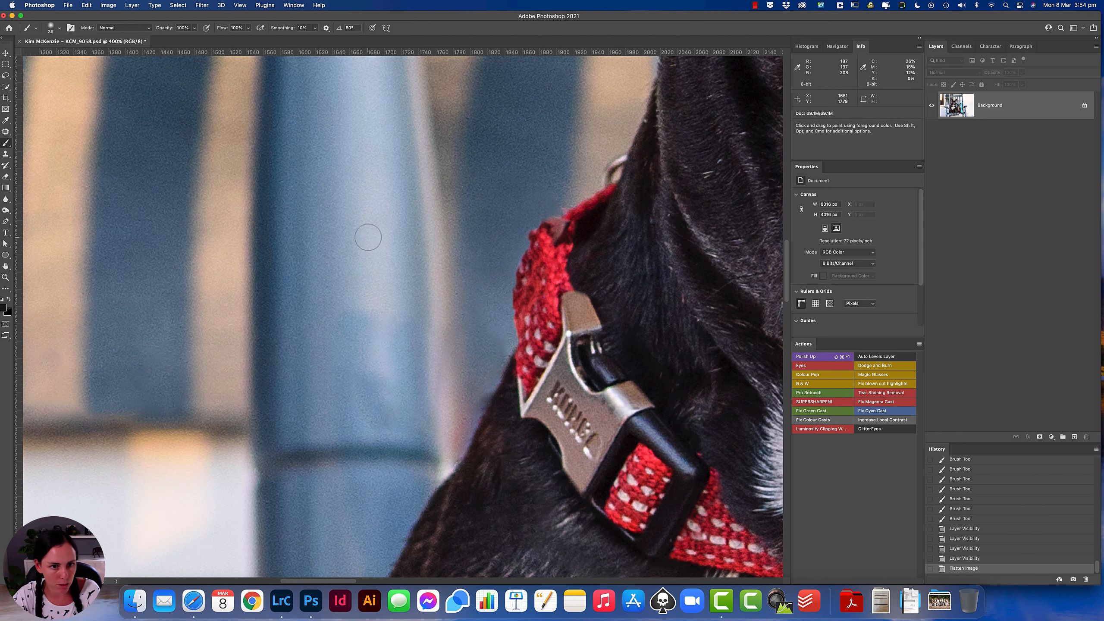
{"action": "key", "text": "s"}
{"action": "left_click", "coordinate": [357, 229], "text": "alt"}
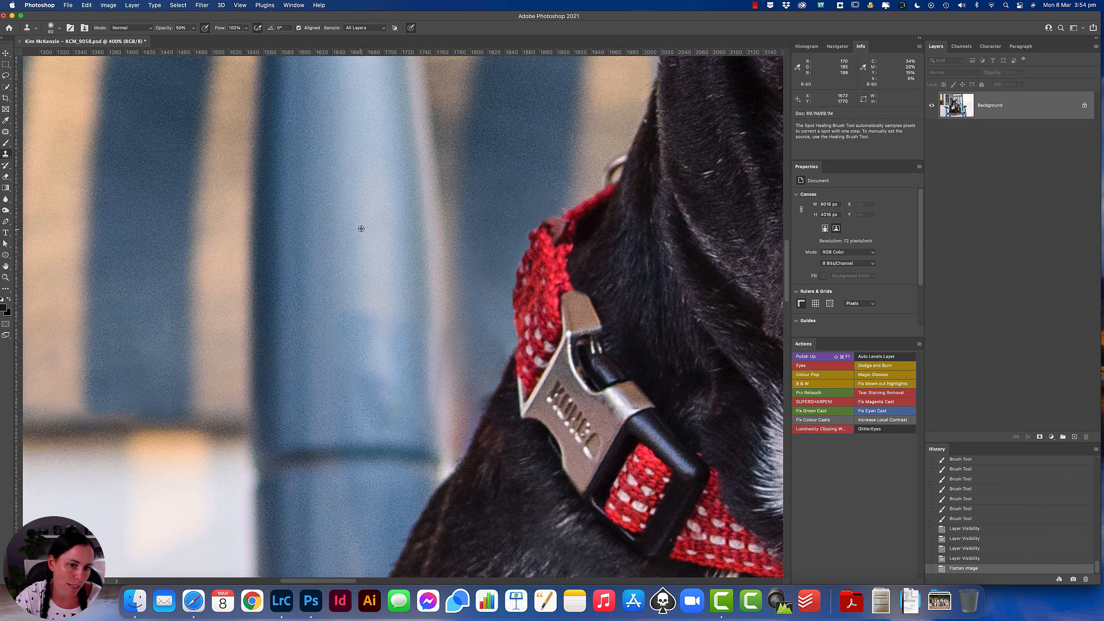
{"action": "mouse_move", "coordinate": [362, 296]}
{"action": "left_mouse_down"}
{"action": "mouse_move", "coordinate": [375, 404]}
{"action": "mouse_move", "coordinate": [367, 302]}
{"action": "mouse_move", "coordinate": [371, 352]}
{"action": "mouse_move", "coordinate": [391, 365]}
{"action": "left_mouse_up"}
{"action": "left_click_drag", "start_coordinate": [413, 411], "coordinate": [416, 321]}
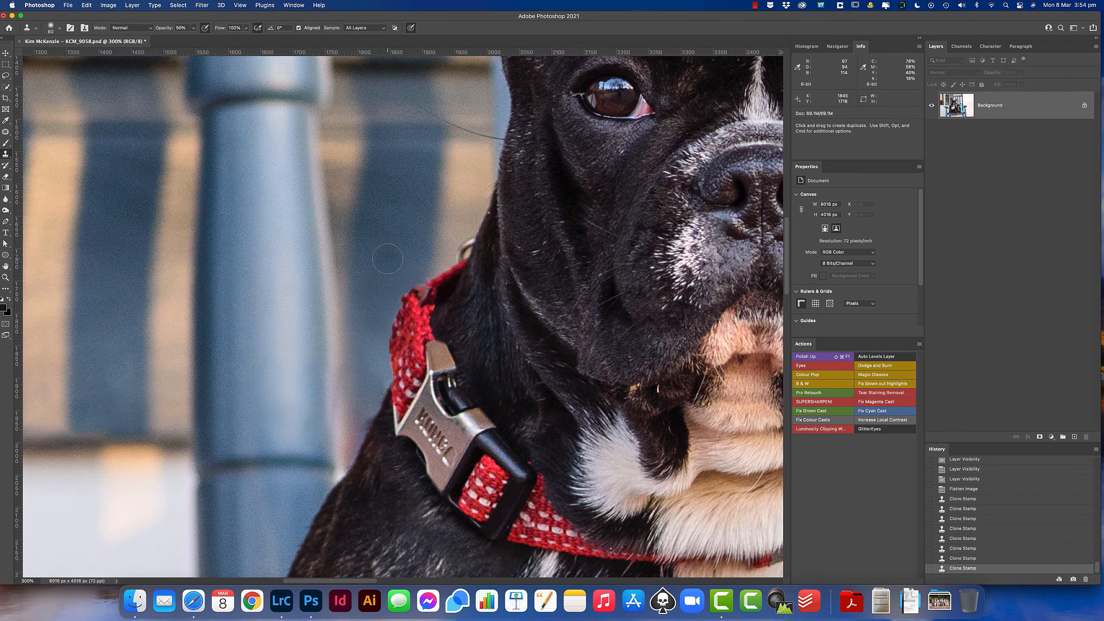
Blend the background between the blue post and the collar using the Clone Stamp at reduced opacity, then shrink the brush
{"action": "left_click_drag", "start_coordinate": [194, 28], "coordinate": [182, 38]}
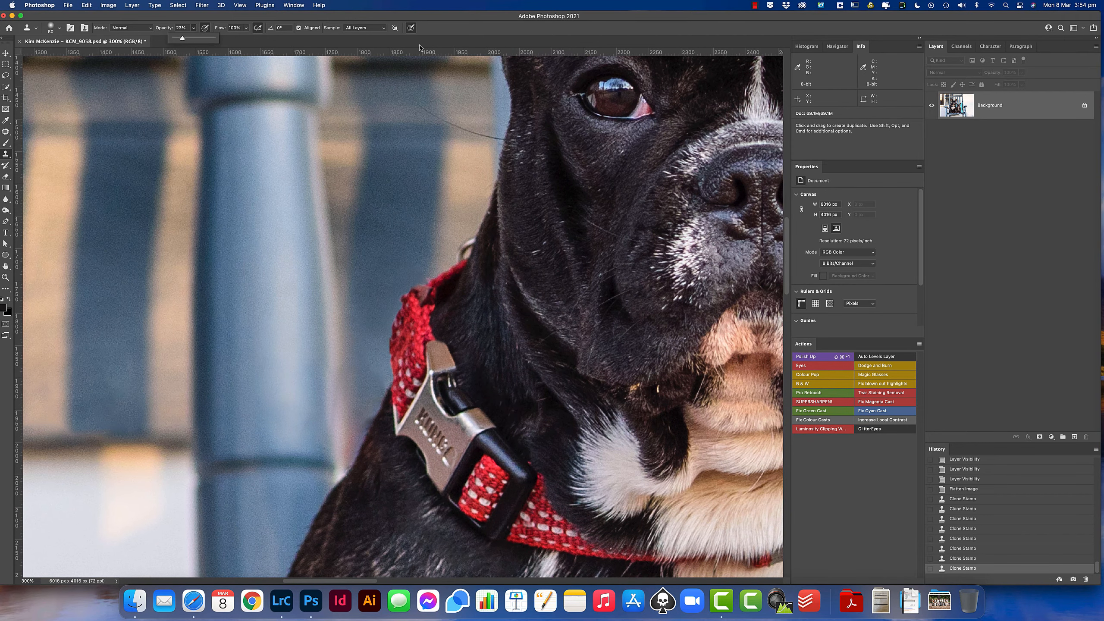
{"action": "left_click", "coordinate": [399, 339]}
{"action": "left_click", "coordinate": [404, 278], "text": "alt"}
{"action": "left_click", "coordinate": [370, 287]}
{"action": "left_click", "coordinate": [393, 262]}
{"action": "key", "text": "bracketleft"}
{"action": "key", "text": "bracketleft"}
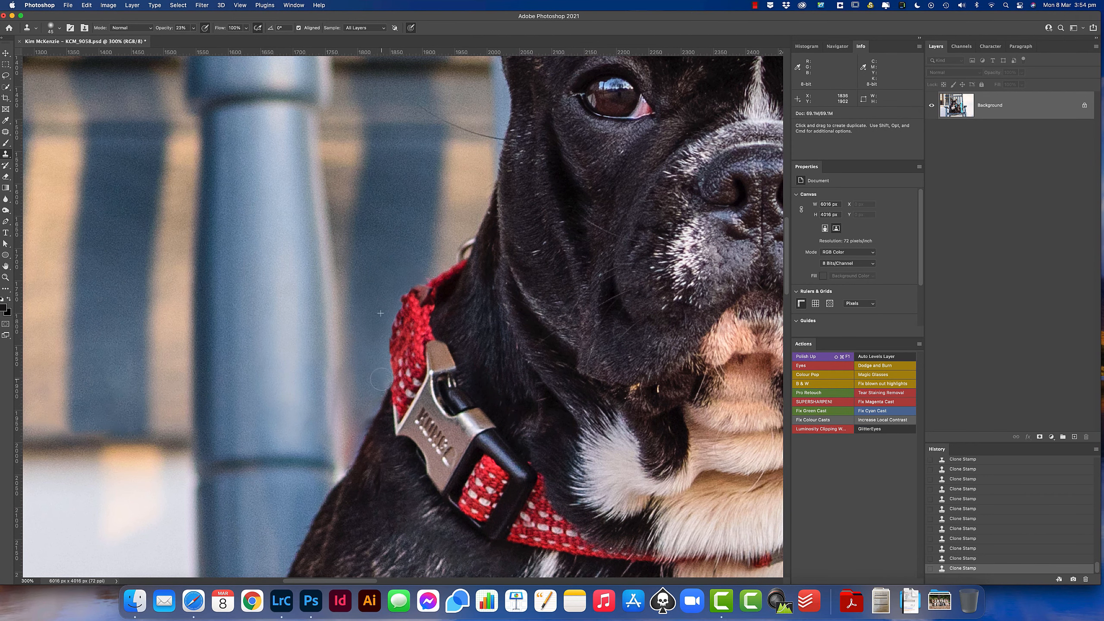
Patch the small area between the blue post and the dog's shoulder below the collar, then deselect
{"action": "key", "text": "j"}
{"action": "mouse_move", "coordinate": [358, 420]}
{"action": "left_mouse_down"}
{"action": "mouse_move", "coordinate": [359, 454]}
{"action": "mouse_move", "coordinate": [387, 349]}
{"action": "mouse_move", "coordinate": [361, 422]}
{"action": "left_mouse_up"}
{"action": "left_click_drag", "start_coordinate": [370, 418], "coordinate": [416, 270]}
{"action": "key", "text": "super+d"}
Clone fur over the dog's shoulder edge beside and below the buckle with the Clone Stamp
{"action": "key", "text": "space"}
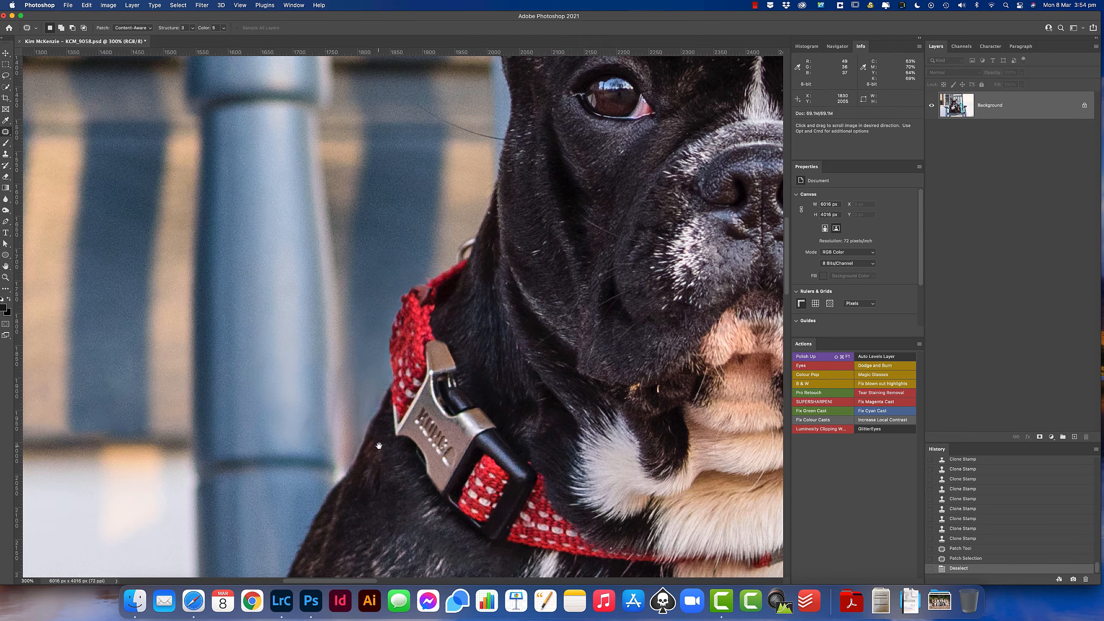
{"action": "left_click_drag", "start_coordinate": [379, 446], "coordinate": [400, 356]}
{"action": "key", "text": "s"}
{"action": "left_click", "coordinate": [393, 409], "text": "alt"}
{"action": "left_click", "coordinate": [397, 402]}
{"action": "left_click", "coordinate": [403, 431]}
{"action": "left_click_drag", "start_coordinate": [466, 473], "coordinate": [437, 433]}
{"action": "left_click_drag", "start_coordinate": [419, 376], "coordinate": [389, 347]}
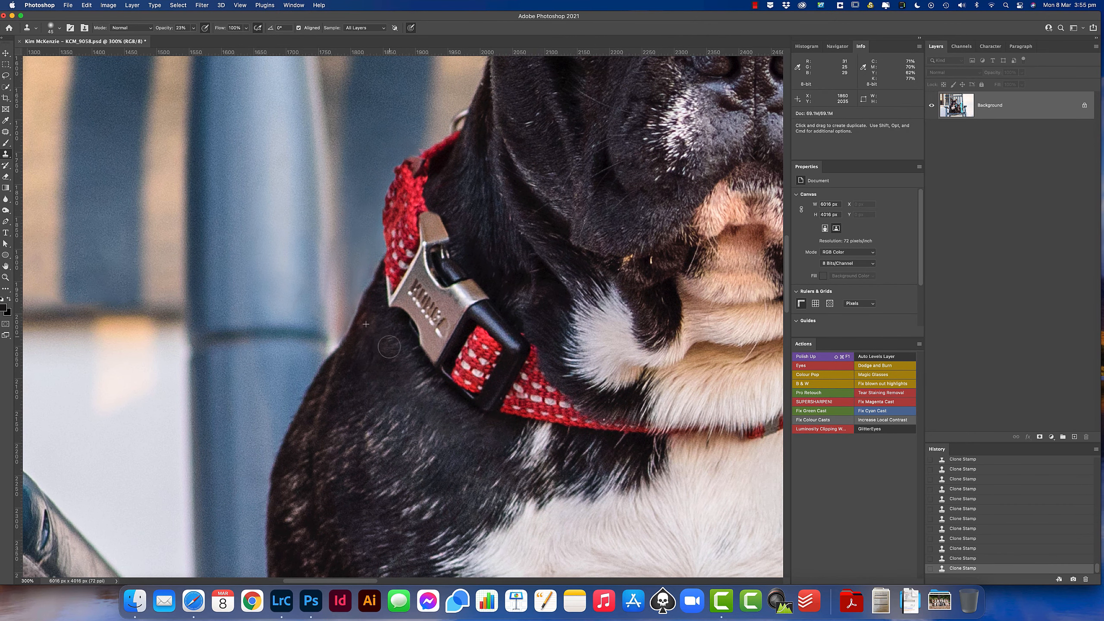
Clean up the blue post's edge beside the collar with two small Content-Aware fills, deselecting after each
{"action": "key", "text": "super+minus"}
{"action": "key", "text": "super+minus"}
{"action": "key", "text": "super+minus"}
{"action": "key", "text": "super+plus"}
{"action": "key", "text": "super+plus"}
{"action": "key", "text": "space"}
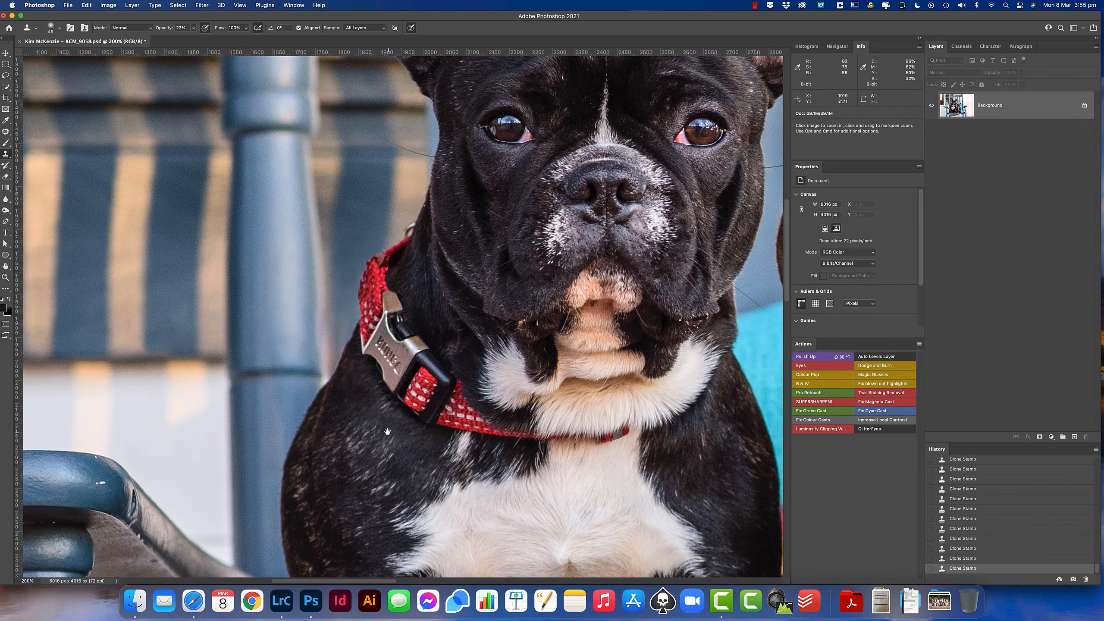
{"action": "key", "text": "j"}
{"action": "left_click_drag", "start_coordinate": [323, 300], "coordinate": [322, 353]}
{"action": "key", "text": "BackSpace"}
{"action": "key", "text": "Return"}
{"action": "key", "text": "super+d"}
{"action": "left_click_drag", "start_coordinate": [326, 303], "coordinate": [327, 304]}
{"action": "key", "text": "BackSpace"}
{"action": "key", "text": "Return"}
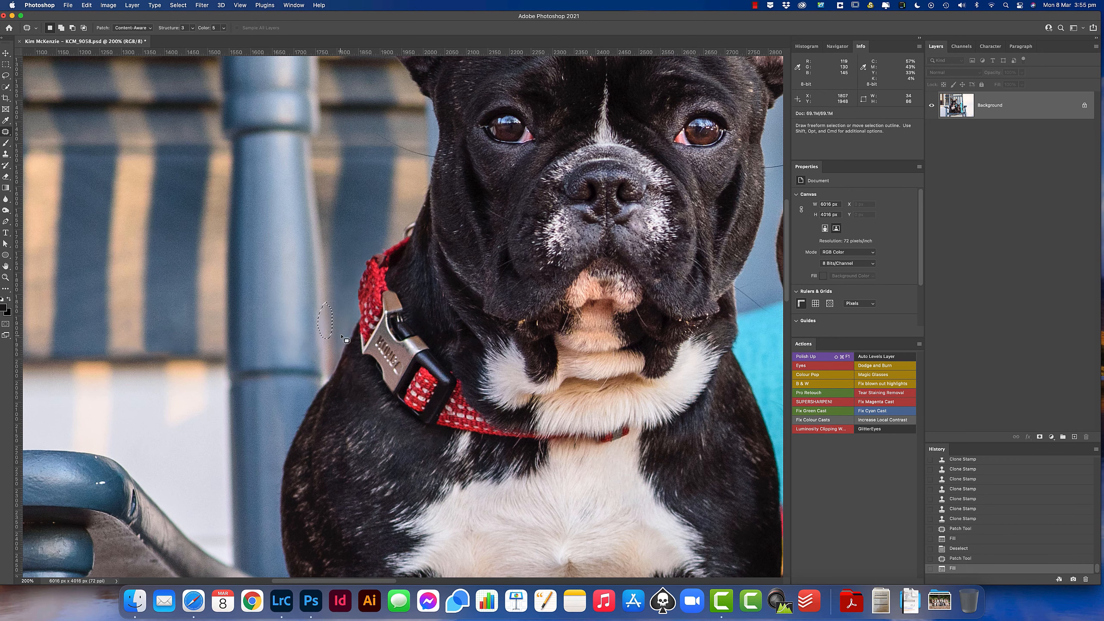
{"action": "key", "text": "super+d"}
Remove the metal ring behind the upper end of the collar with a Content-Aware fill, then deselect
{"action": "left_click", "coordinate": [412, 244], "text": "super"}
{"action": "left_click", "coordinate": [412, 244], "text": "super"}
{"action": "left_click_drag", "start_coordinate": [392, 238], "coordinate": [415, 221]}
{"action": "key", "text": "BackSpace"}
{"action": "key", "text": "Return"}
{"action": "key", "text": "super+d"}
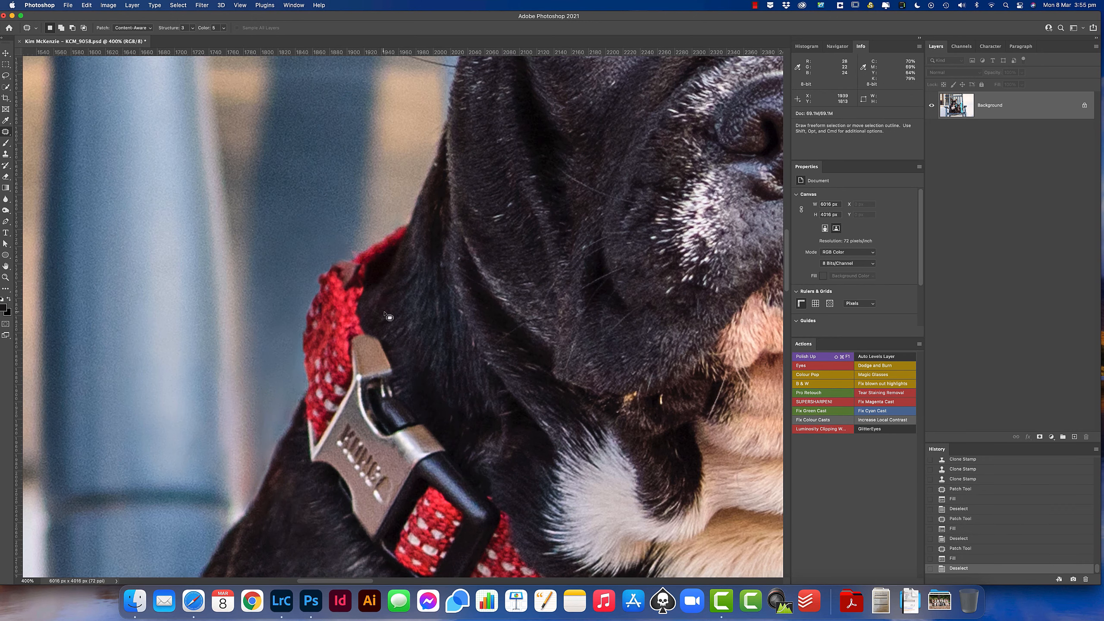
Inspect the finished collar up close and within the whole image
{"action": "key", "text": "super+minus"}
{"action": "key", "text": "super+minus"}
{"action": "key", "text": "super+minus"}
{"action": "key", "text": "super+minus"}
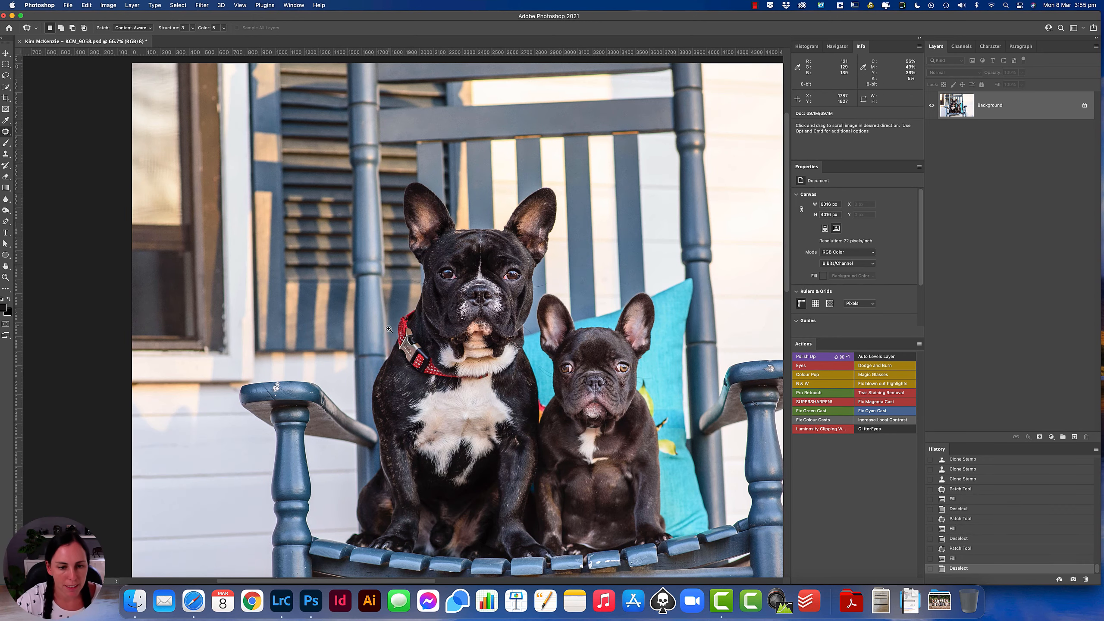
{"action": "key", "text": "super+plus"}
{"action": "key", "text": "super+plus"}
{"action": "key", "text": "super+plus"}
{"action": "left_click_drag", "start_coordinate": [431, 411], "coordinate": [349, 312]}
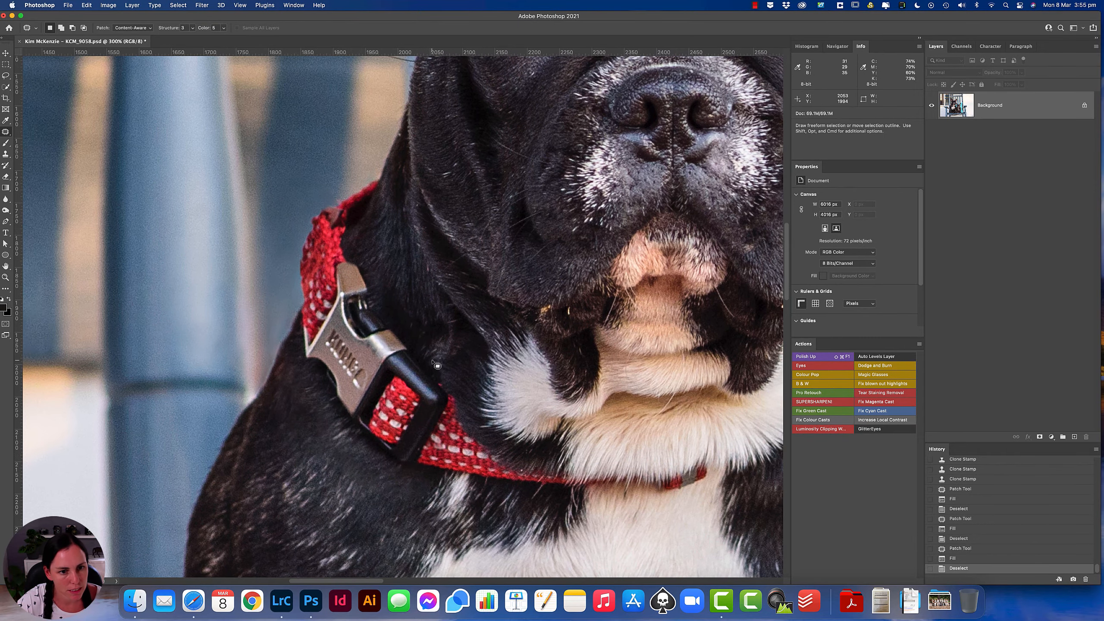
{"action": "key", "text": "super+minus"}
{"action": "key", "text": "super+minus"}
{"action": "key", "text": "super+minus"}
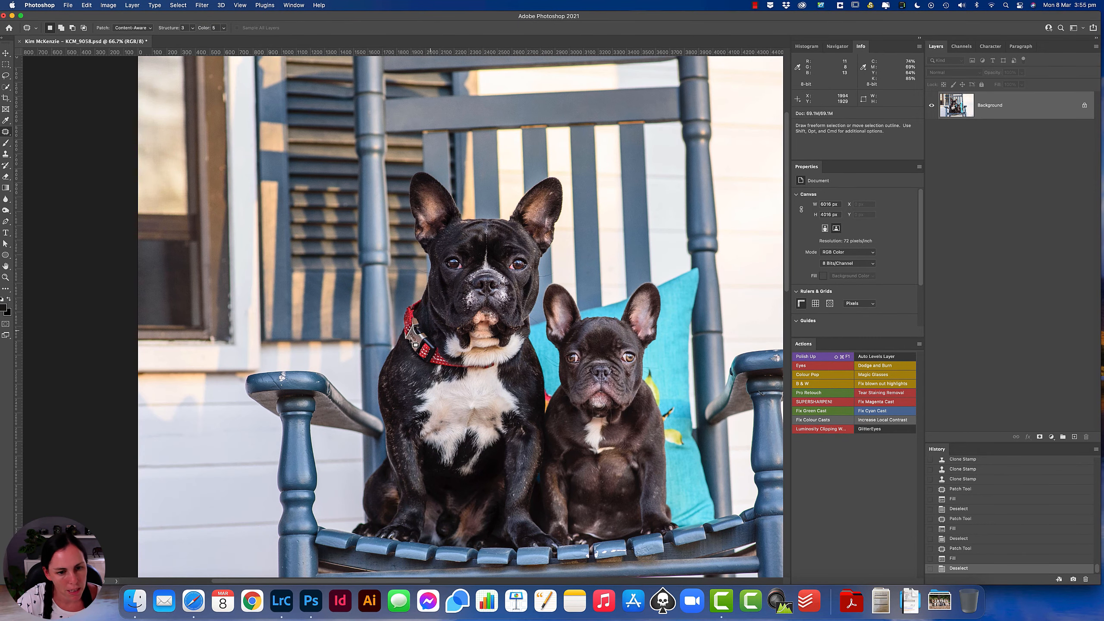
{"action": "left_click_drag", "start_coordinate": [422, 378], "coordinate": [386, 349]}
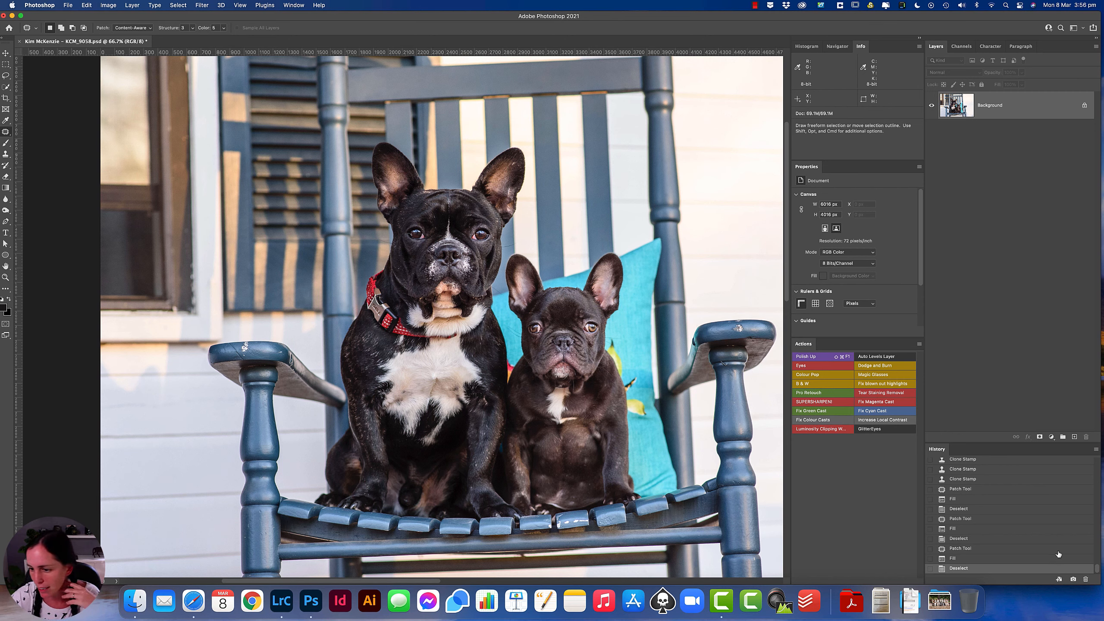
Compare the original opening snapshot with the latest retouched state in the history, both overall and close up on the collar
{"action": "left_click_drag", "start_coordinate": [1099, 569], "coordinate": [1103, 448]}
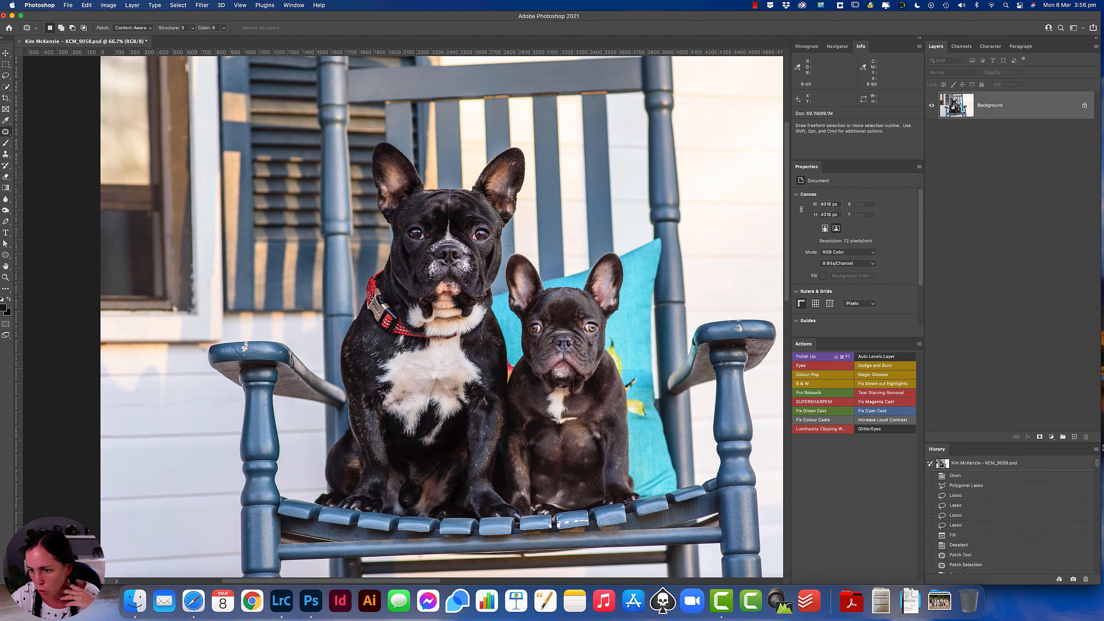
{"action": "left_click", "coordinate": [1010, 464]}
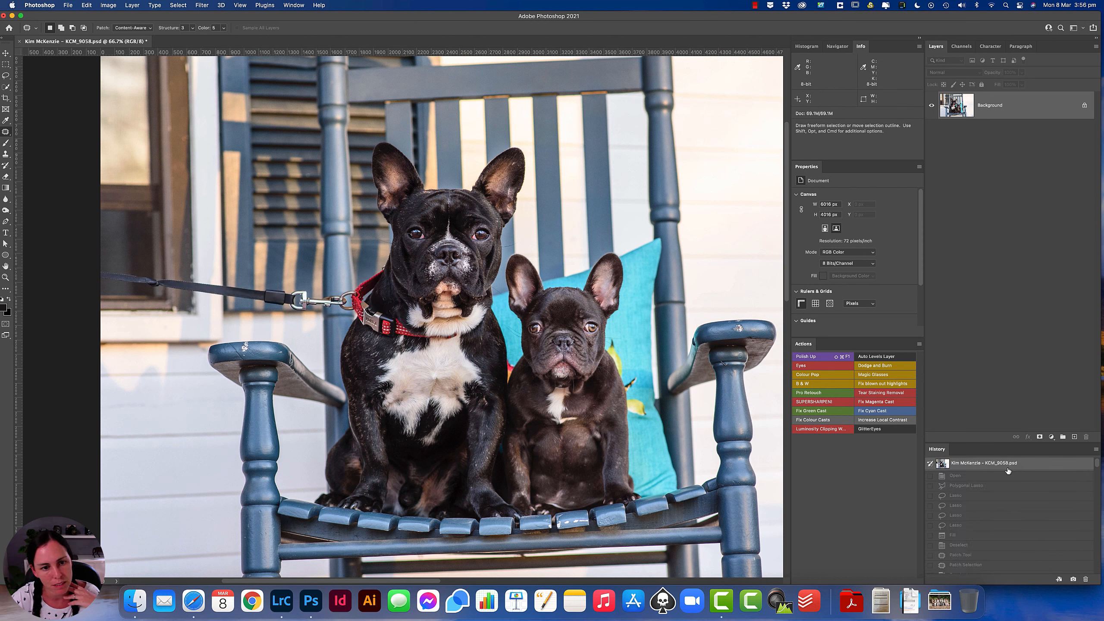
{"action": "left_click_drag", "start_coordinate": [1098, 468], "coordinate": [1092, 578]}
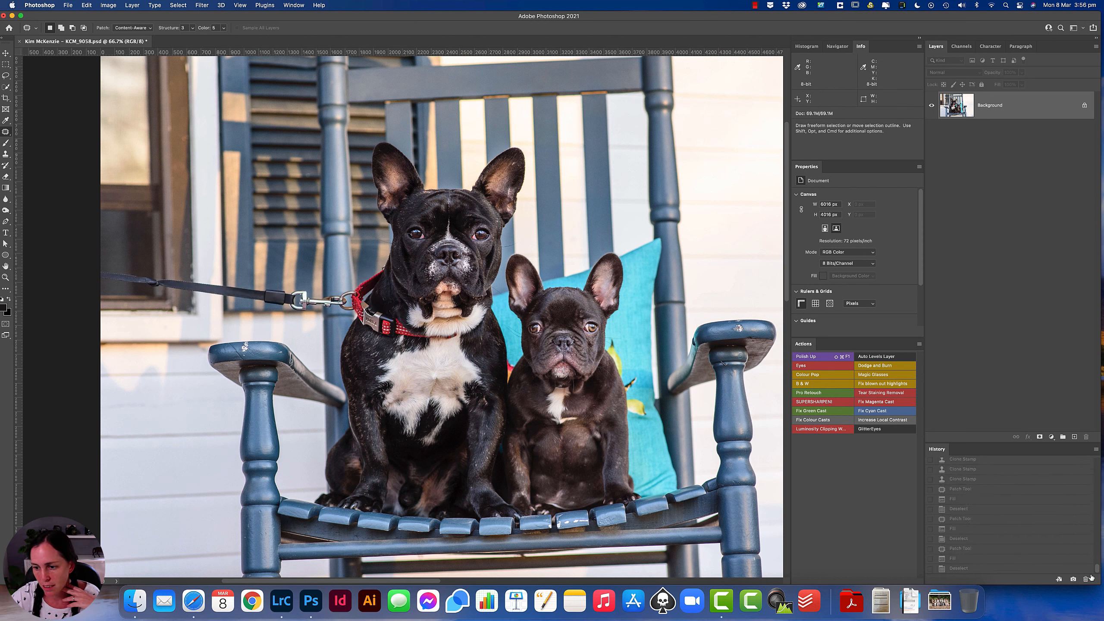
{"action": "left_click", "coordinate": [1023, 560]}
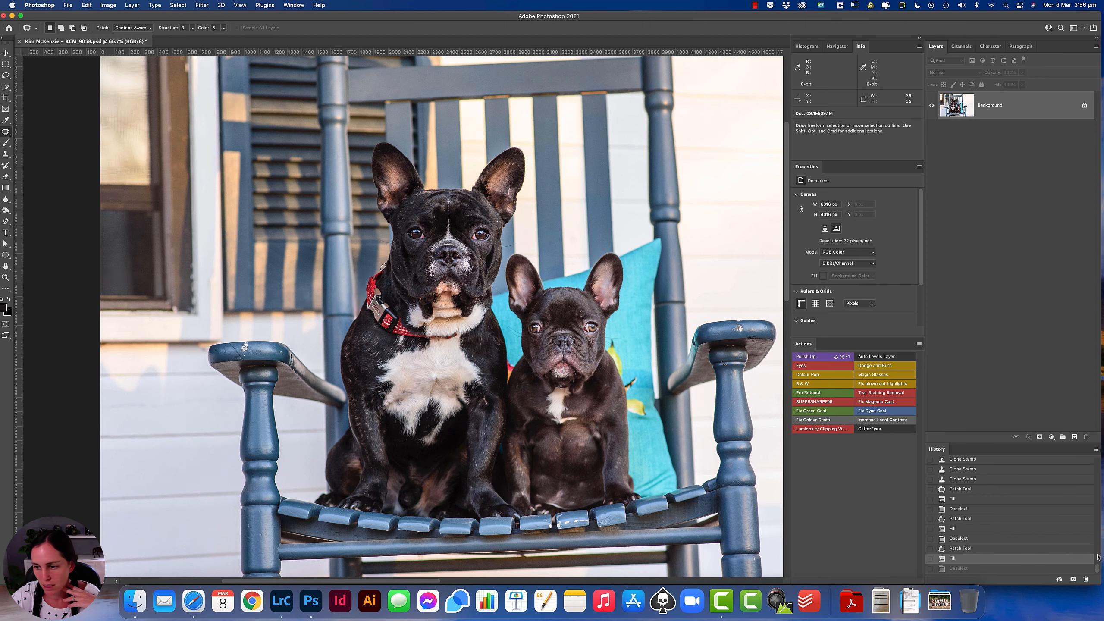
{"action": "left_click_drag", "start_coordinate": [1099, 572], "coordinate": [1102, 446]}
{"action": "left_click", "coordinate": [1070, 466]}
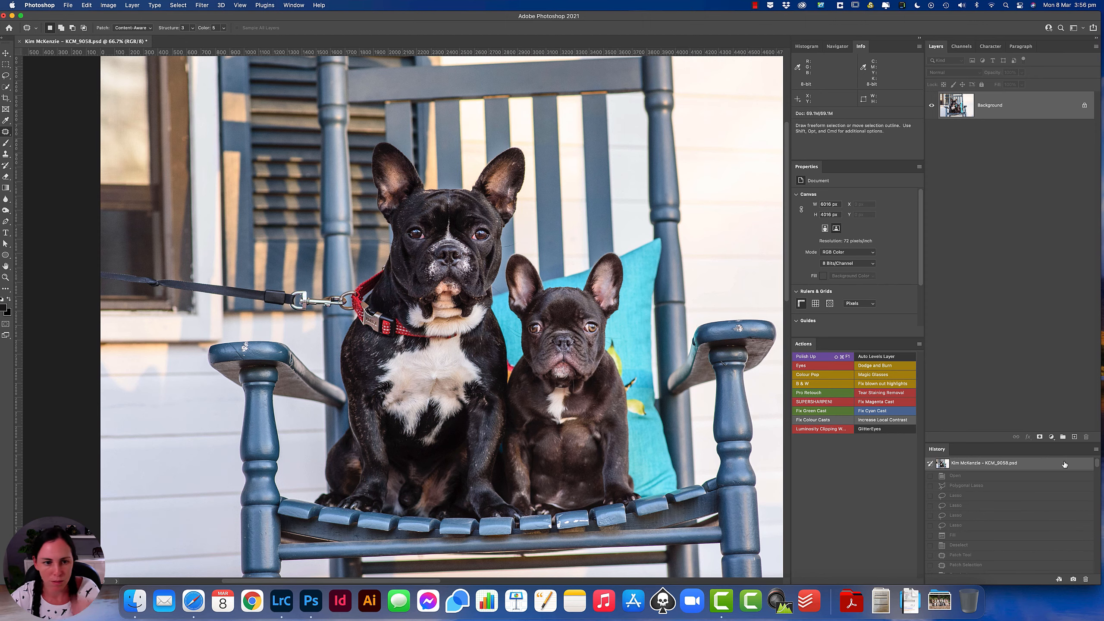
{"action": "left_click", "coordinate": [400, 291]}
{"action": "left_click", "coordinate": [400, 289]}
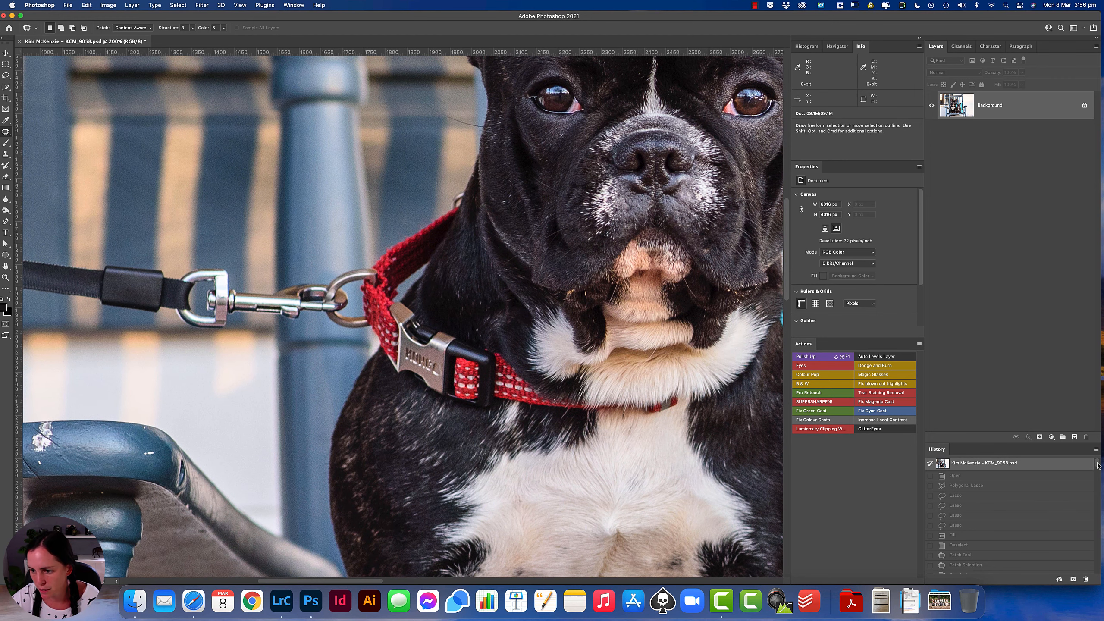
{"action": "left_click_drag", "start_coordinate": [1098, 465], "coordinate": [1096, 581]}
{"action": "left_click", "coordinate": [987, 568]}
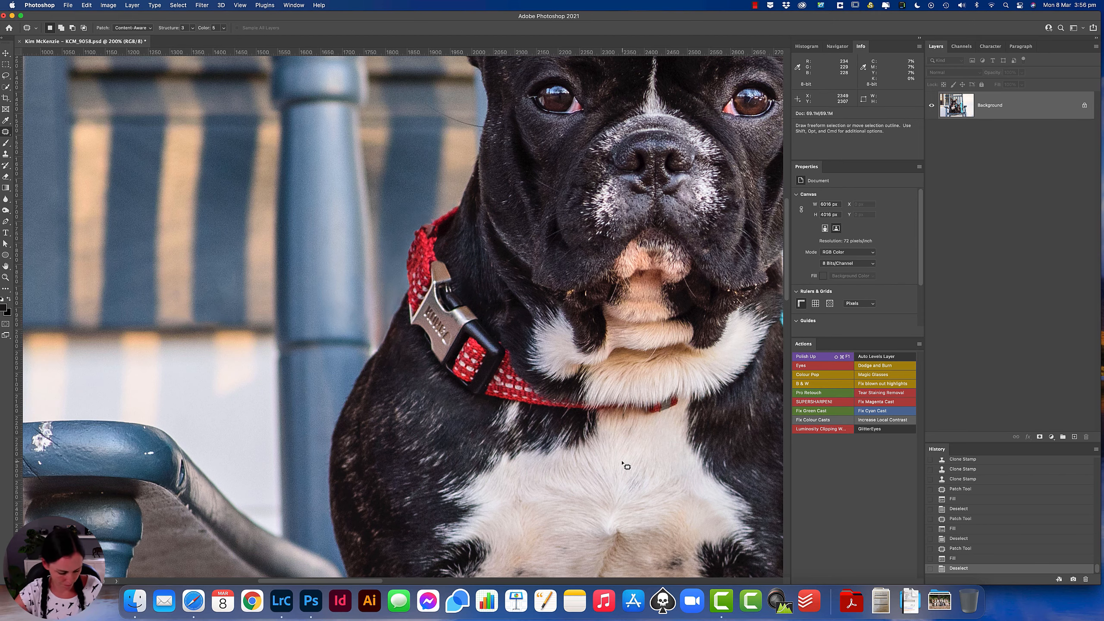
Duplicate the earlier history state with the leash gone but the original collar intact into a new document
{"action": "key", "text": "super+minus"}
{"action": "key", "text": "super+minus"}
{"action": "key", "text": "super+minus"}
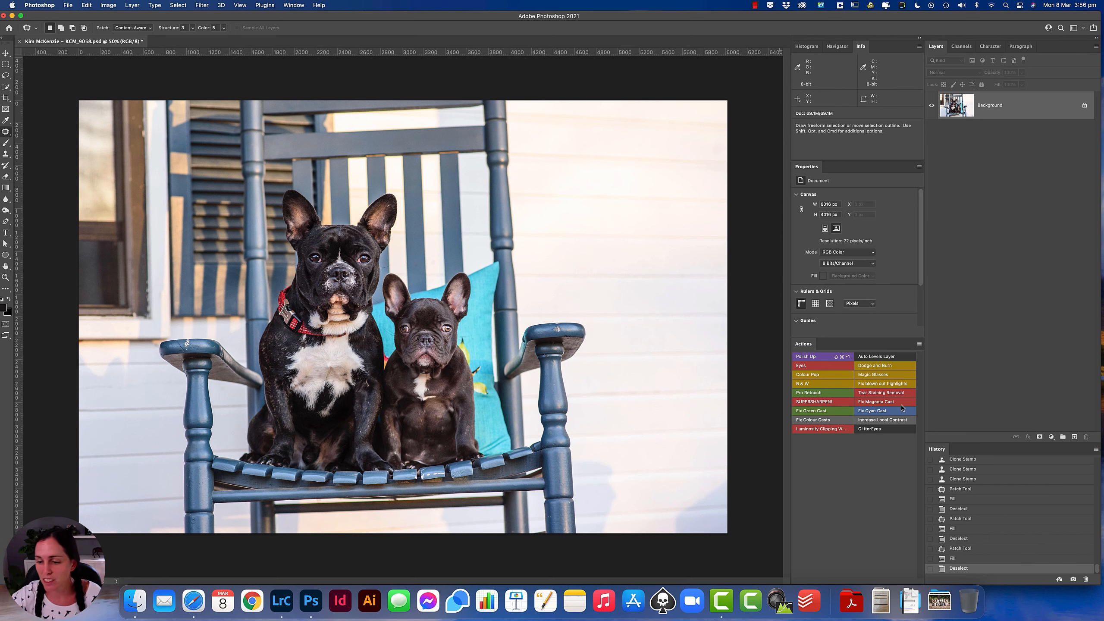
{"action": "left_click_drag", "start_coordinate": [1096, 569], "coordinate": [1082, 493]}
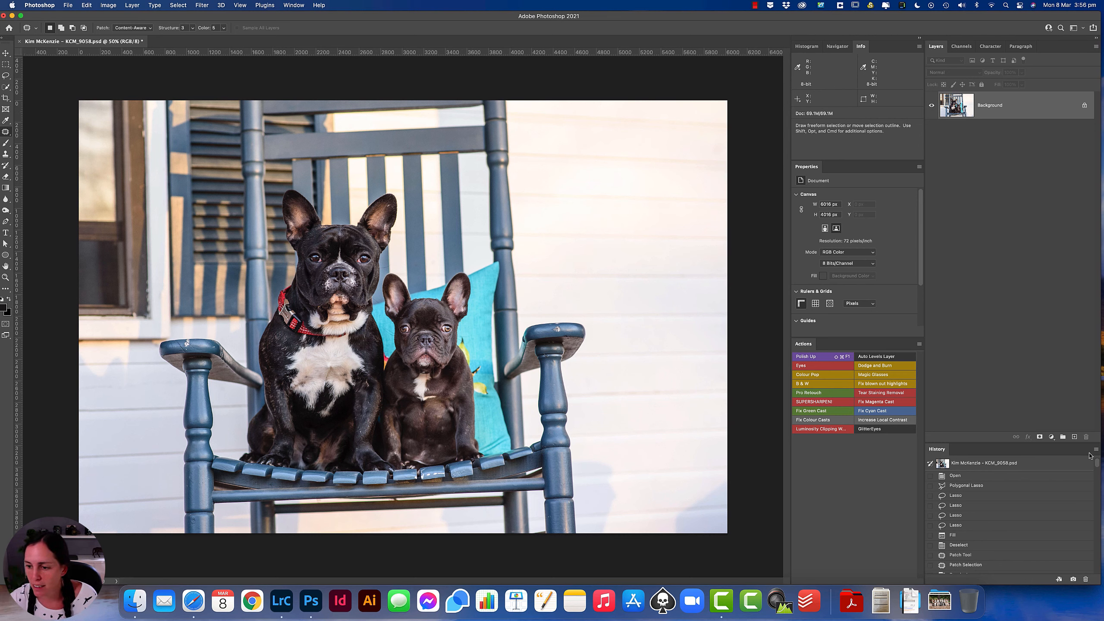
{"action": "mouse_move", "coordinate": [1097, 466]}
{"action": "left_mouse_down"}
{"action": "mouse_move", "coordinate": [1097, 457]}
{"action": "mouse_move", "coordinate": [1098, 476]}
{"action": "left_mouse_up"}
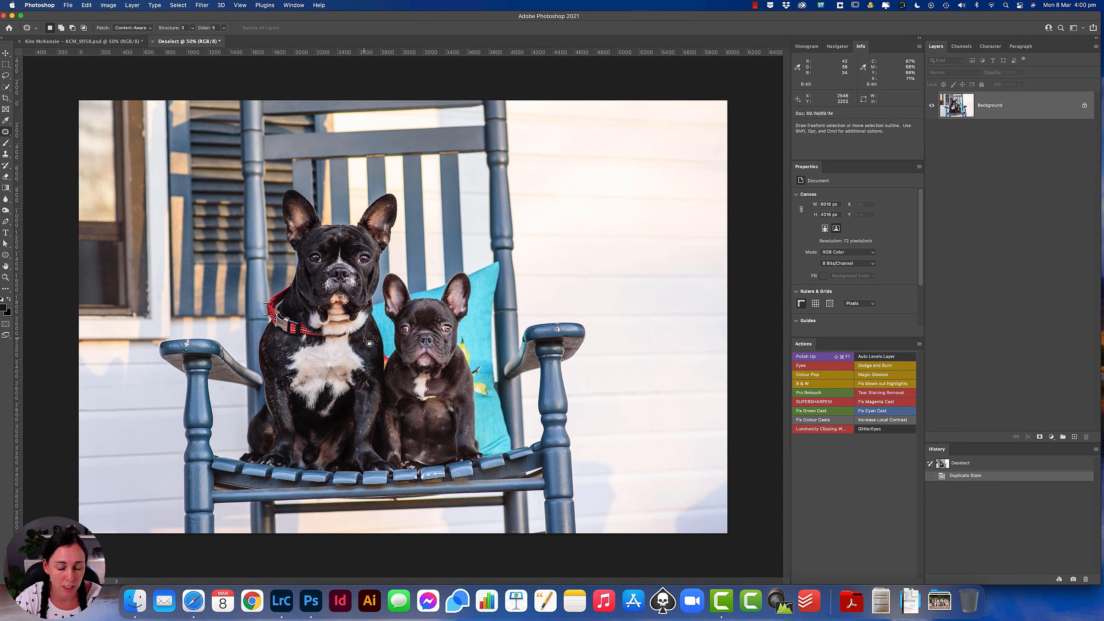
Outline the buckle and lower collar strap across the chest with the Patch tool and remove them using Content-Aware Fill
{"action": "left_click", "coordinate": [273, 323], "text": "super"}
{"action": "left_click", "coordinate": [274, 323], "text": "super"}
{"action": "left_click", "coordinate": [274, 323], "text": "super"}
{"action": "left_click", "coordinate": [273, 323], "text": "super"}
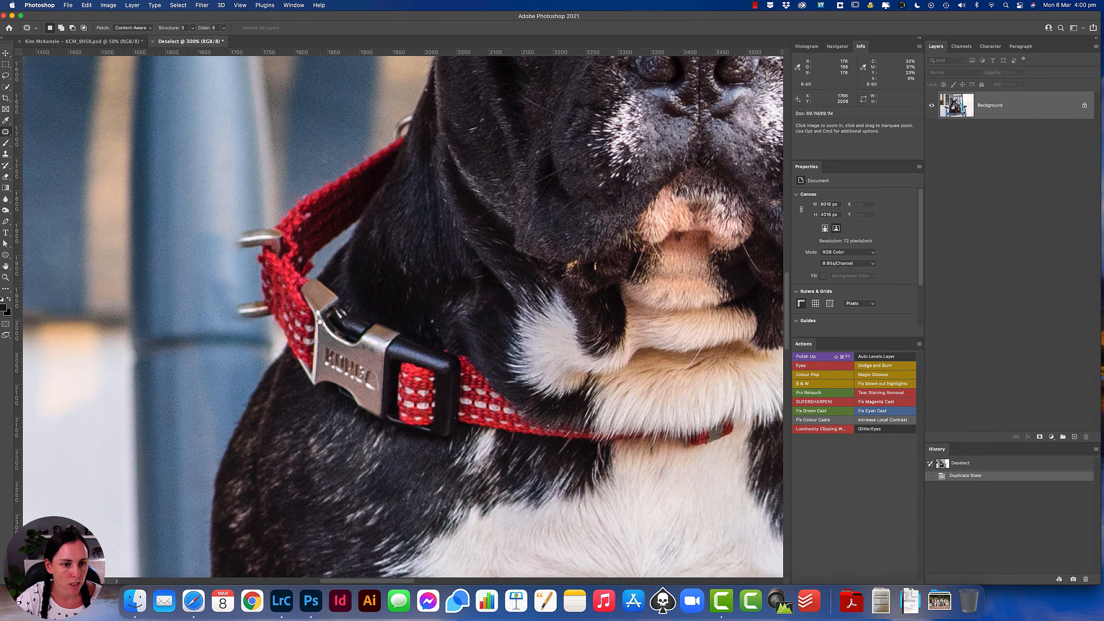
{"action": "left_click_drag", "start_coordinate": [354, 325], "coordinate": [480, 359]}
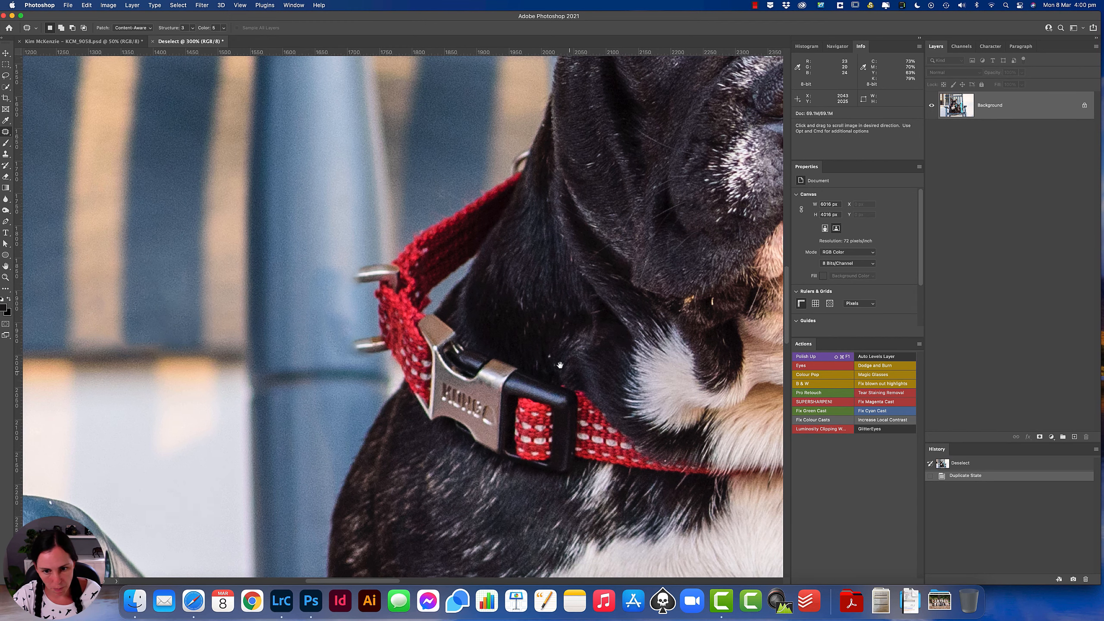
{"action": "scroll", "coordinate": [515, 405], "scroll_direction": "down", "scroll_amount": 4}
{"action": "scroll", "coordinate": [516, 404], "scroll_direction": "right", "scroll_amount": 4}
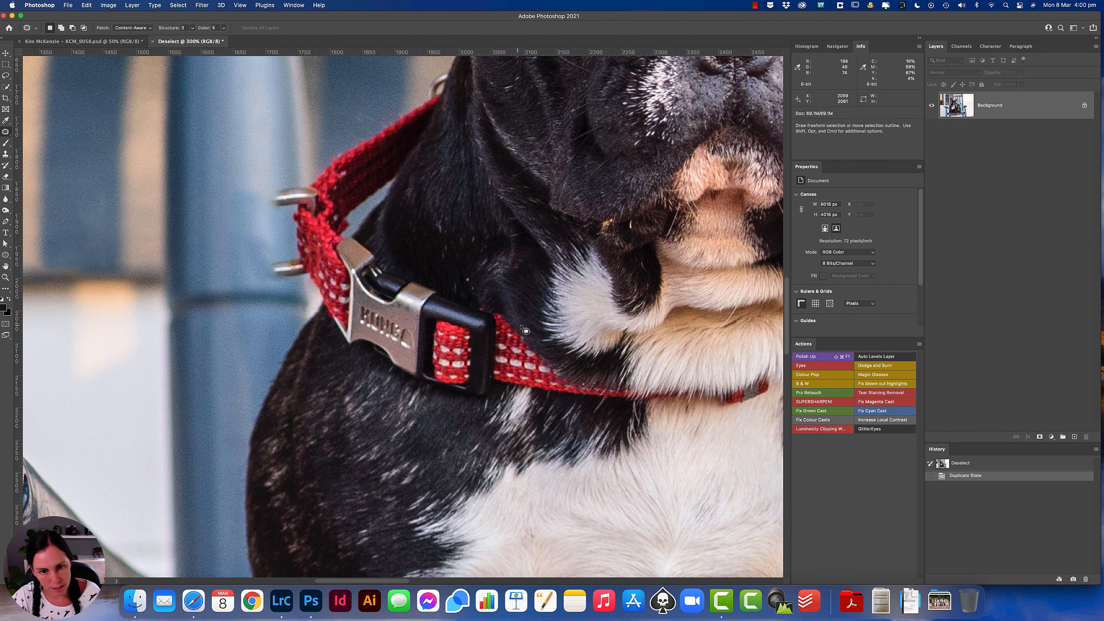
{"action": "mouse_move", "coordinate": [513, 316]}
{"action": "left_mouse_down"}
{"action": "mouse_move", "coordinate": [393, 270]}
{"action": "mouse_move", "coordinate": [374, 243]}
{"action": "mouse_move", "coordinate": [351, 276]}
{"action": "left_mouse_up"}
{"action": "mouse_move", "coordinate": [344, 320]}
{"action": "left_mouse_down"}
{"action": "mouse_move", "coordinate": [373, 383]}
{"action": "mouse_move", "coordinate": [459, 414]}
{"action": "mouse_move", "coordinate": [486, 412]}
{"action": "mouse_move", "coordinate": [508, 390]}
{"action": "mouse_move", "coordinate": [700, 419]}
{"action": "left_mouse_up"}
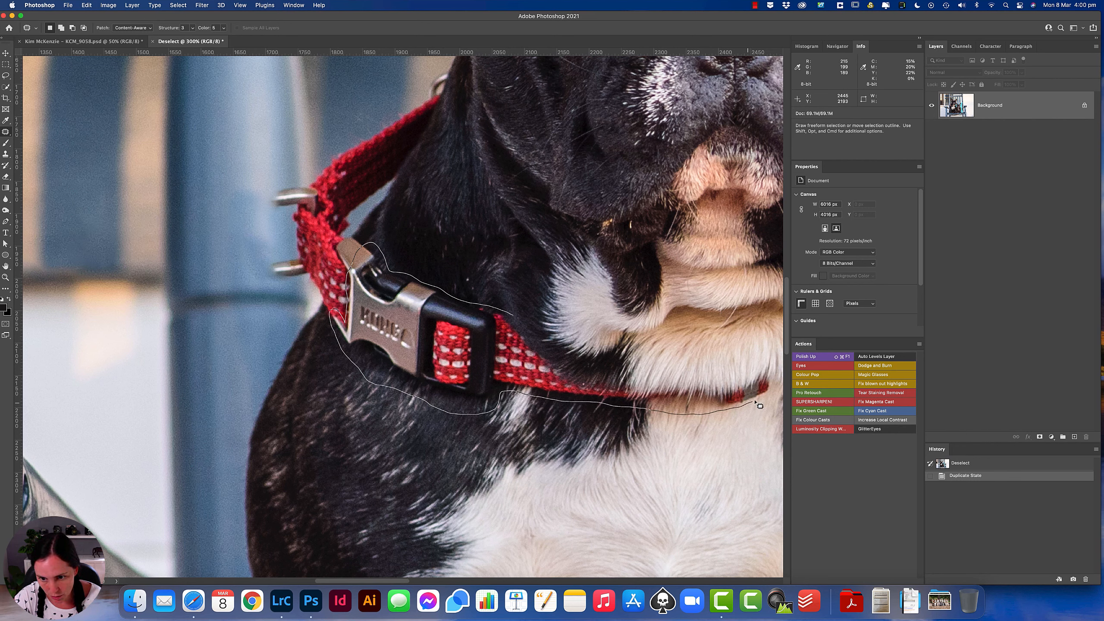
{"action": "mouse_move", "coordinate": [769, 368]}
{"action": "left_mouse_down"}
{"action": "mouse_move", "coordinate": [600, 378]}
{"action": "mouse_move", "coordinate": [547, 357]}
{"action": "mouse_move", "coordinate": [517, 321]}
{"action": "left_mouse_up"}
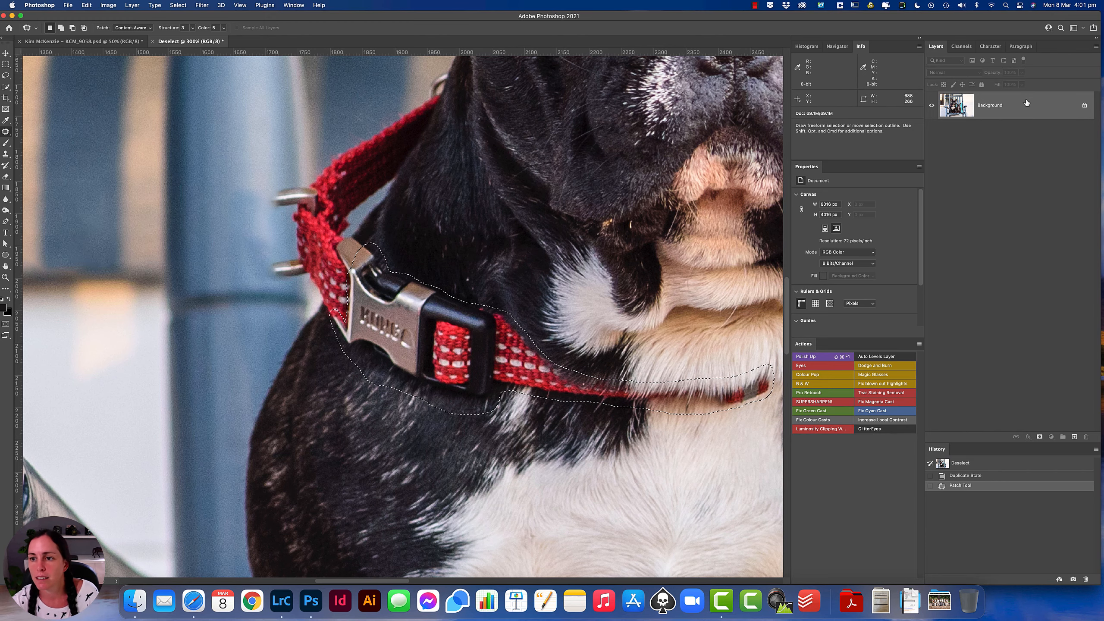
{"action": "key", "text": "Delete"}
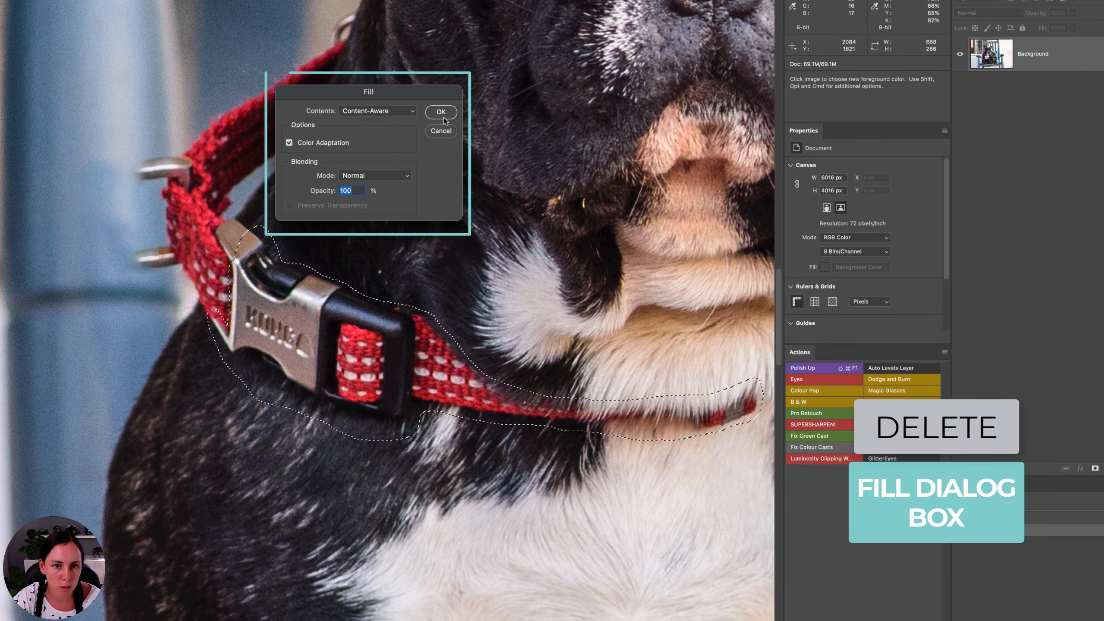
{"action": "left_click", "coordinate": [442, 114]}
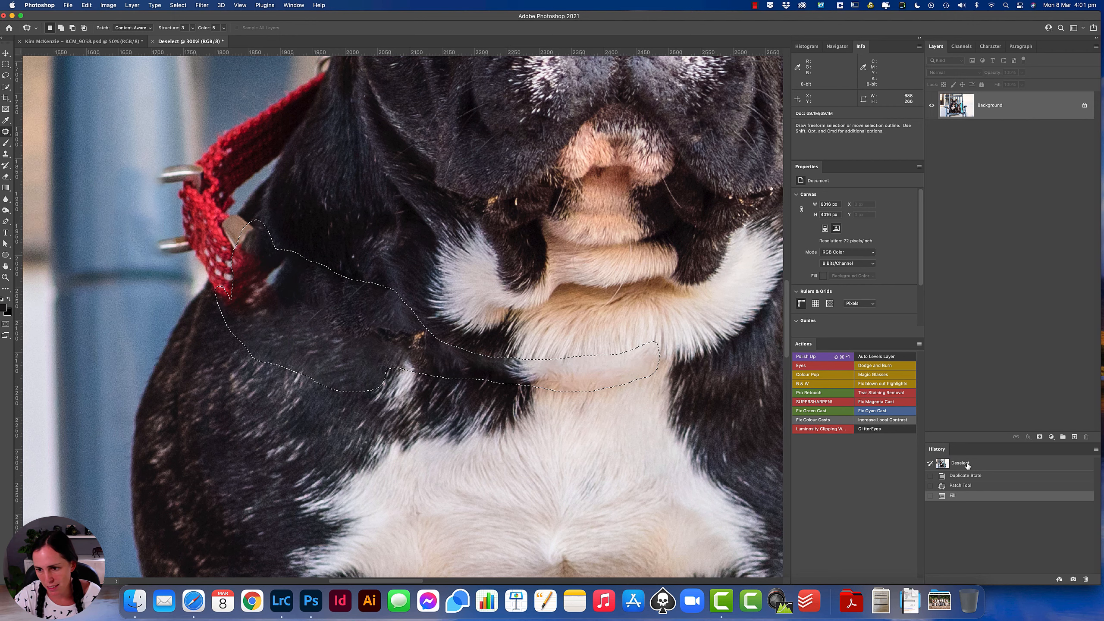
Compare the chest fill with the snapshot of the original collar up close, then return to the filled state
{"action": "left_click", "coordinate": [985, 463]}
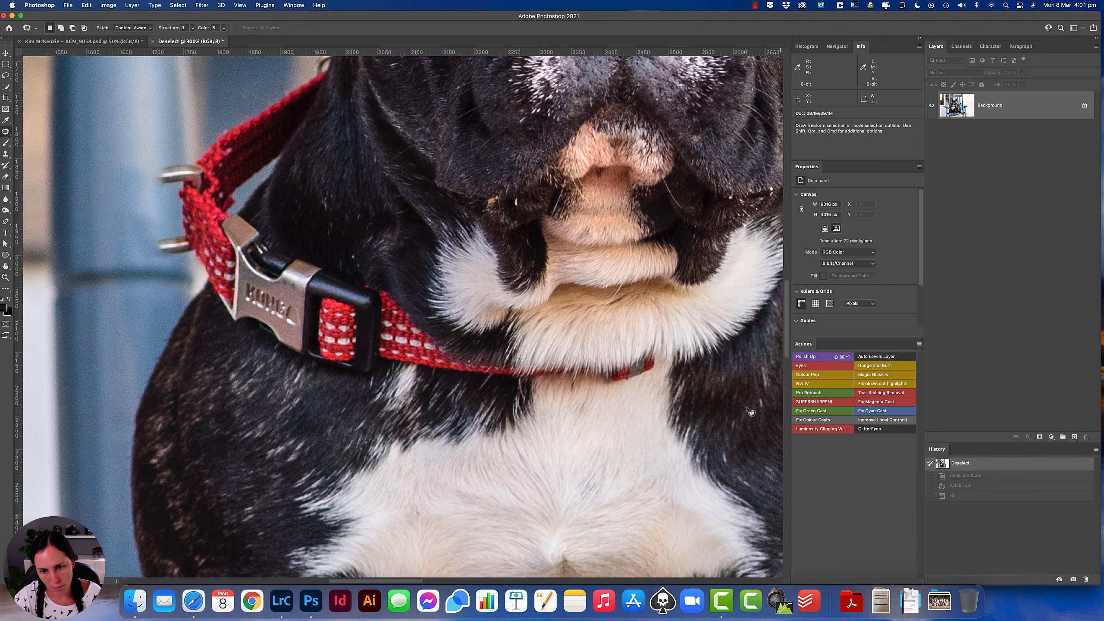
{"action": "left_click", "coordinate": [538, 378], "text": "super"}
{"action": "left_click", "coordinate": [537, 378], "text": "super"}
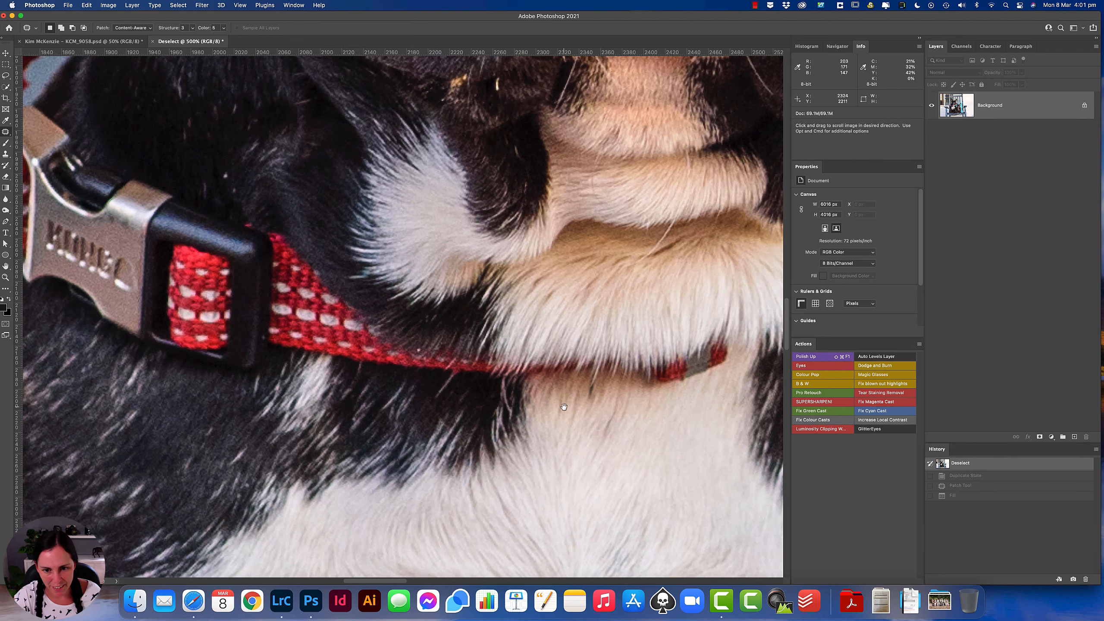
{"action": "left_click_drag", "start_coordinate": [561, 407], "coordinate": [491, 406]}
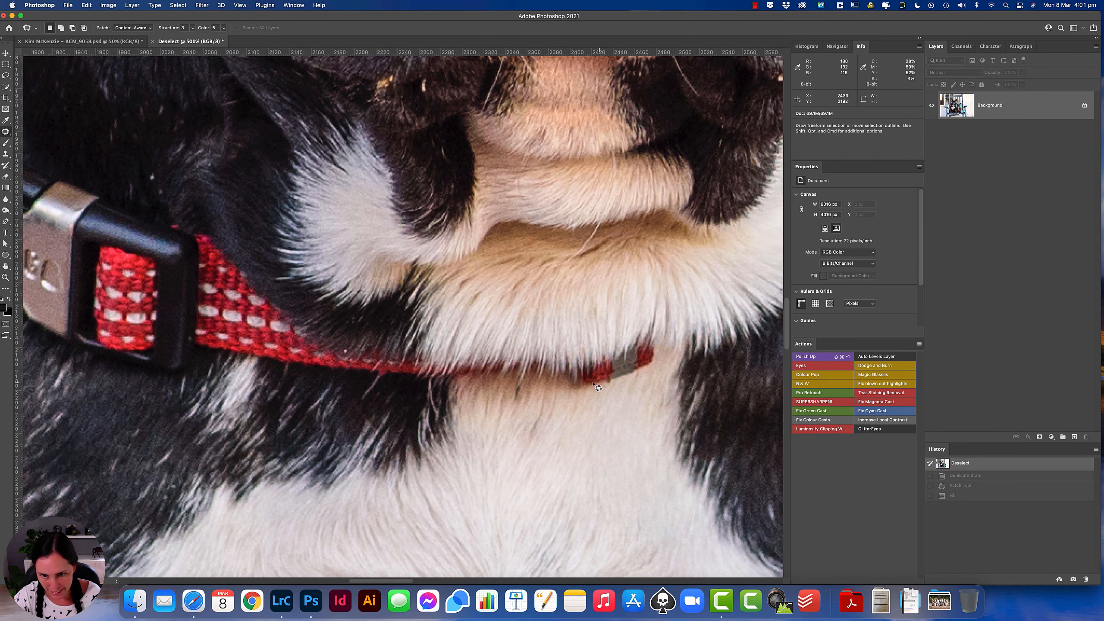
{"action": "key", "text": "super+z"}
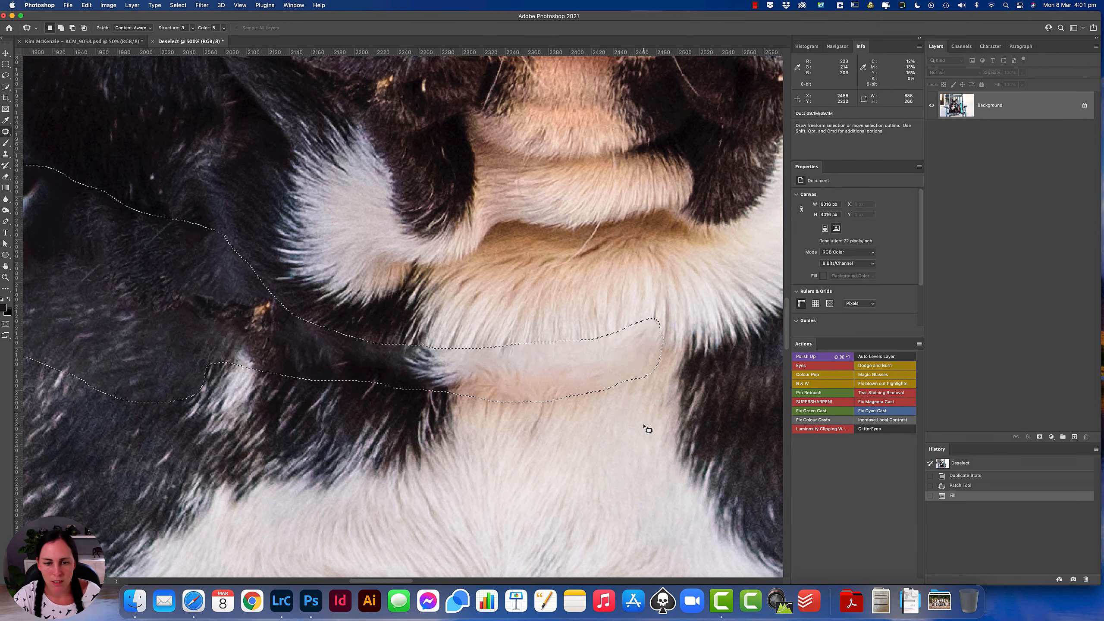
Clear the selection around the filled fur and examine the remaining red strap and metal ring ends beside the neck
{"action": "left_click_drag", "start_coordinate": [345, 294], "coordinate": [656, 357]}
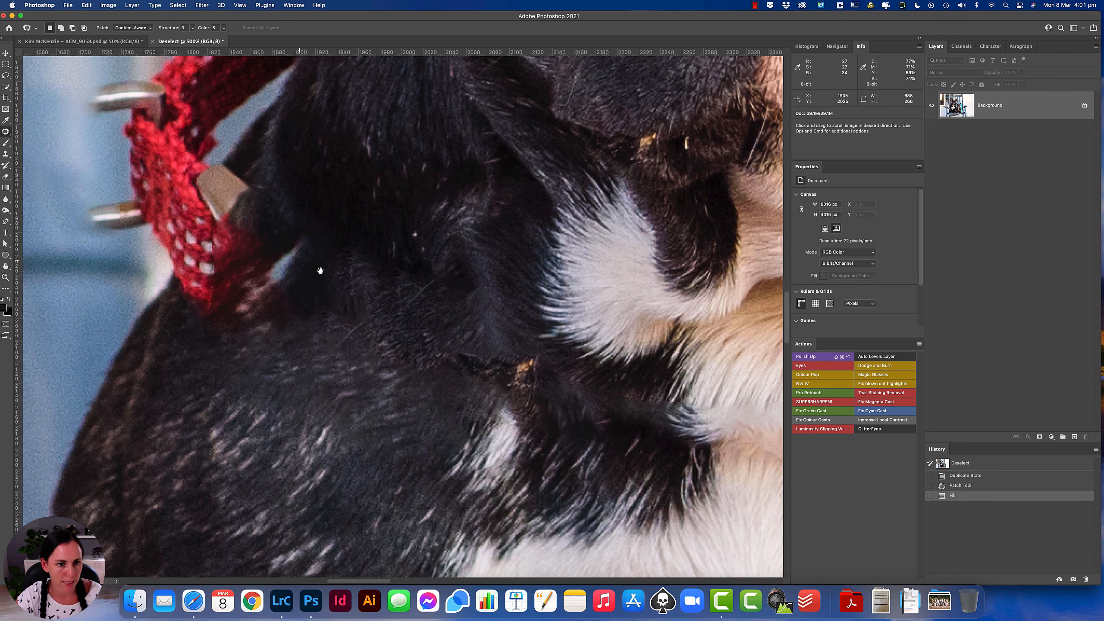
{"action": "left_click_drag", "start_coordinate": [300, 256], "coordinate": [437, 326]}
{"action": "key", "text": "super+d"}
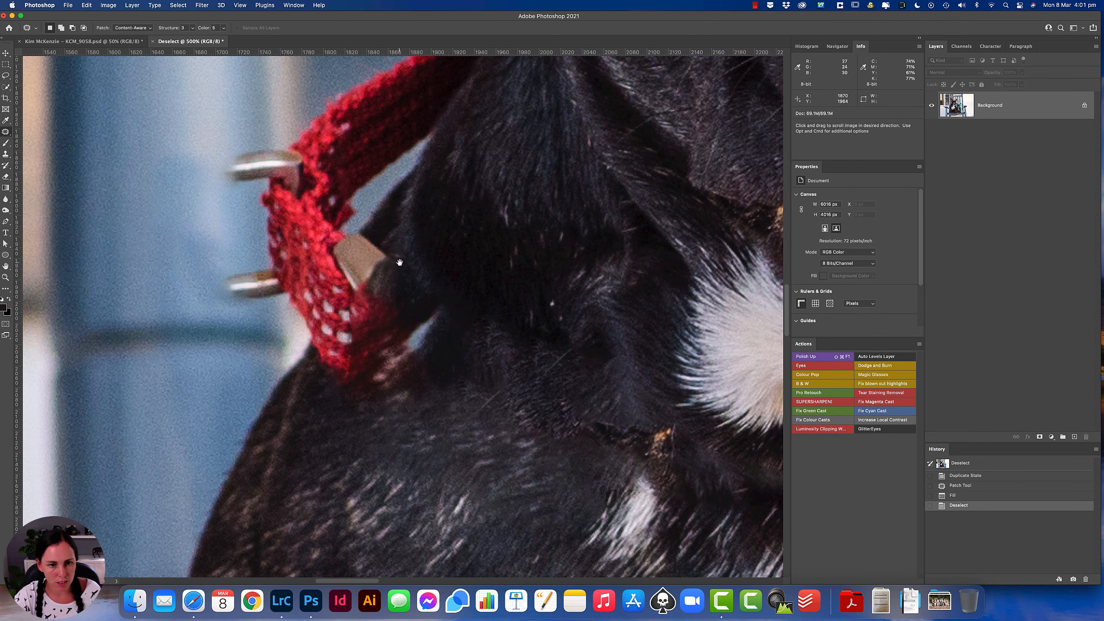
{"action": "left_click_drag", "start_coordinate": [398, 253], "coordinate": [402, 302]}
{"action": "key", "text": "super+minus"}
{"action": "mouse_move", "coordinate": [403, 347]}
{"action": "left_mouse_down"}
{"action": "mouse_move", "coordinate": [424, 391]}
{"action": "mouse_move", "coordinate": [447, 396]}
{"action": "left_mouse_up"}
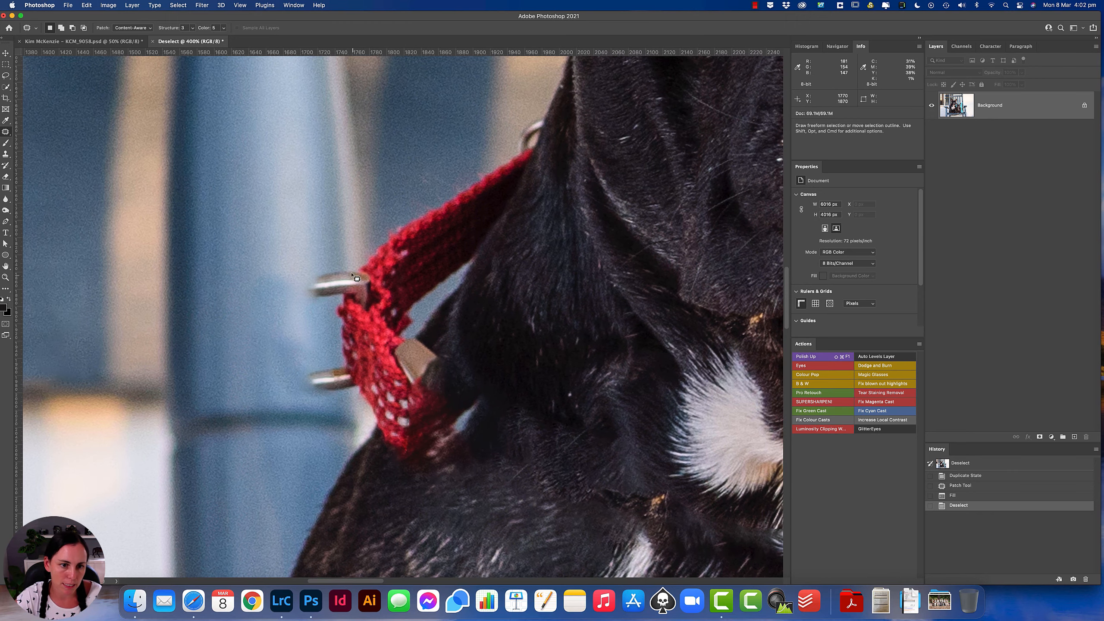
Outline the remaining red strap and metal rings beside the neck with the Patch tool, remove them with Content-Aware Fill, and deselect
{"action": "mouse_move", "coordinate": [346, 266]}
{"action": "left_mouse_down"}
{"action": "mouse_move", "coordinate": [313, 268]}
{"action": "mouse_move", "coordinate": [303, 296]}
{"action": "mouse_move", "coordinate": [323, 307]}
{"action": "mouse_move", "coordinate": [334, 358]}
{"action": "mouse_move", "coordinate": [303, 372]}
{"action": "mouse_move", "coordinate": [315, 393]}
{"action": "mouse_move", "coordinate": [349, 395]}
{"action": "mouse_move", "coordinate": [300, 423]}
{"action": "mouse_move", "coordinate": [366, 512]}
{"action": "mouse_move", "coordinate": [401, 517]}
{"action": "mouse_move", "coordinate": [435, 485]}
{"action": "mouse_move", "coordinate": [441, 430]}
{"action": "mouse_move", "coordinate": [431, 383]}
{"action": "mouse_move", "coordinate": [368, 337]}
{"action": "mouse_move", "coordinate": [376, 314]}
{"action": "left_mouse_up"}
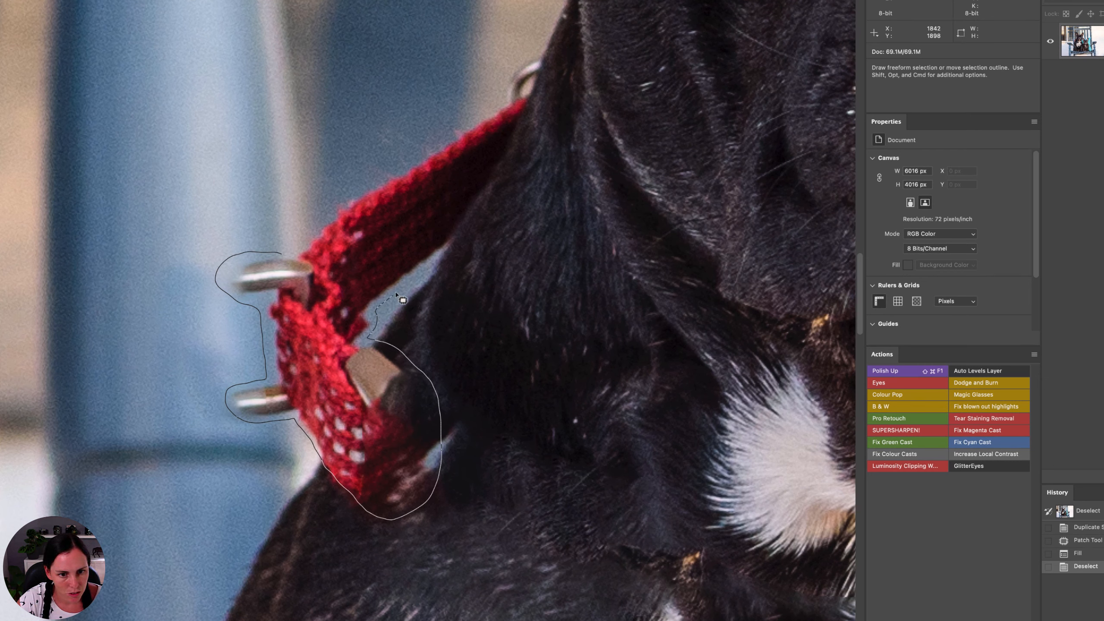
{"action": "mouse_move", "coordinate": [420, 275]}
{"action": "left_mouse_down"}
{"action": "mouse_move", "coordinate": [520, 153]}
{"action": "mouse_move", "coordinate": [547, 59]}
{"action": "mouse_move", "coordinate": [541, 45]}
{"action": "mouse_move", "coordinate": [500, 74]}
{"action": "mouse_move", "coordinate": [490, 107]}
{"action": "mouse_move", "coordinate": [344, 191]}
{"action": "mouse_move", "coordinate": [279, 256]}
{"action": "left_mouse_up"}
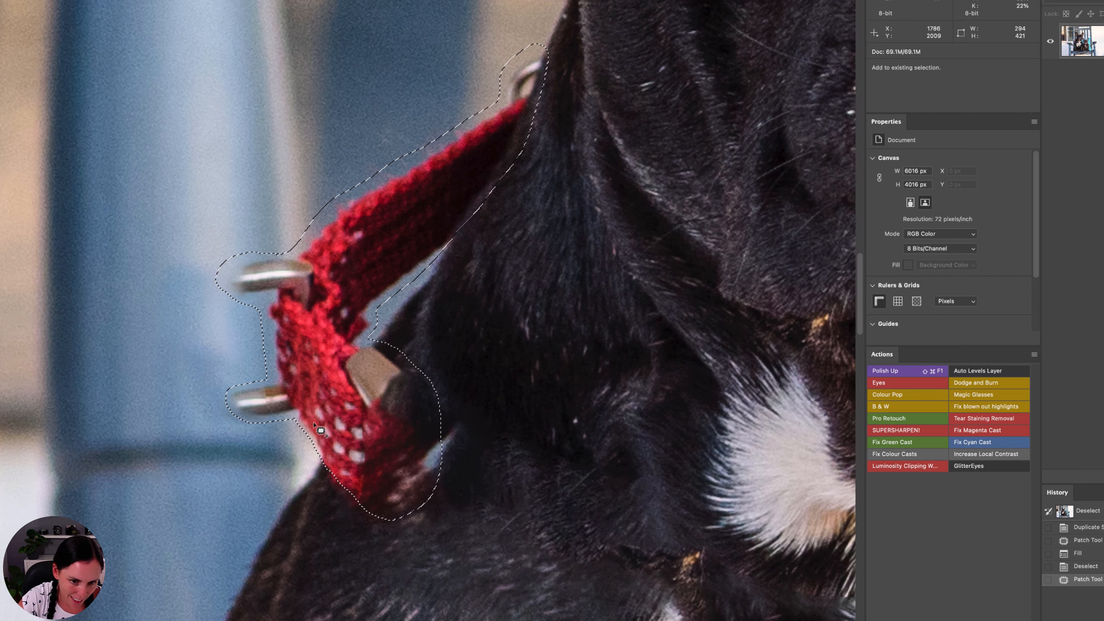
{"action": "mouse_move", "coordinate": [313, 419]}
{"action": "left_mouse_down"}
{"action": "mouse_move", "coordinate": [306, 445]}
{"action": "mouse_move", "coordinate": [352, 511]}
{"action": "mouse_move", "coordinate": [405, 528]}
{"action": "mouse_move", "coordinate": [419, 509]}
{"action": "mouse_move", "coordinate": [405, 471]}
{"action": "mouse_move", "coordinate": [367, 435]}
{"action": "left_mouse_up"}
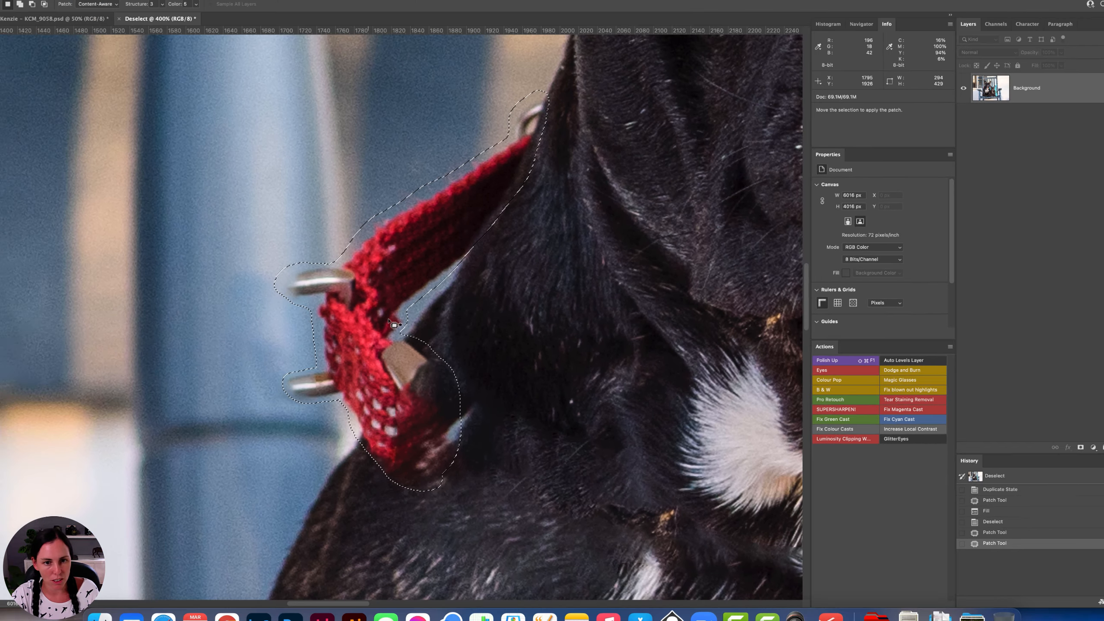
{"action": "key", "text": "BackSpace"}
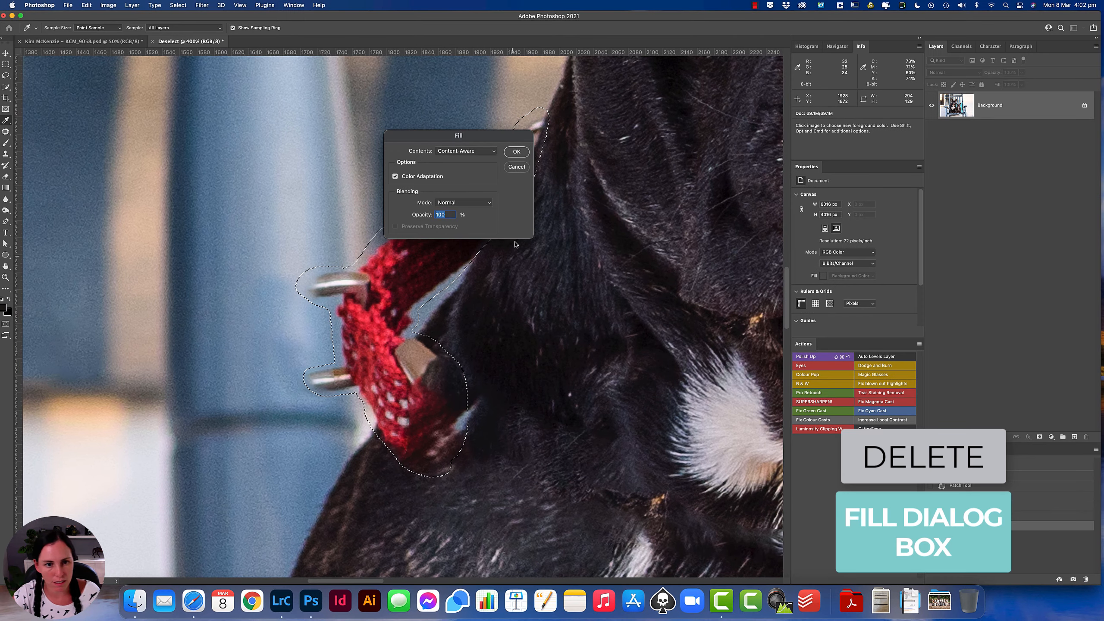
{"action": "left_click", "coordinate": [516, 152]}
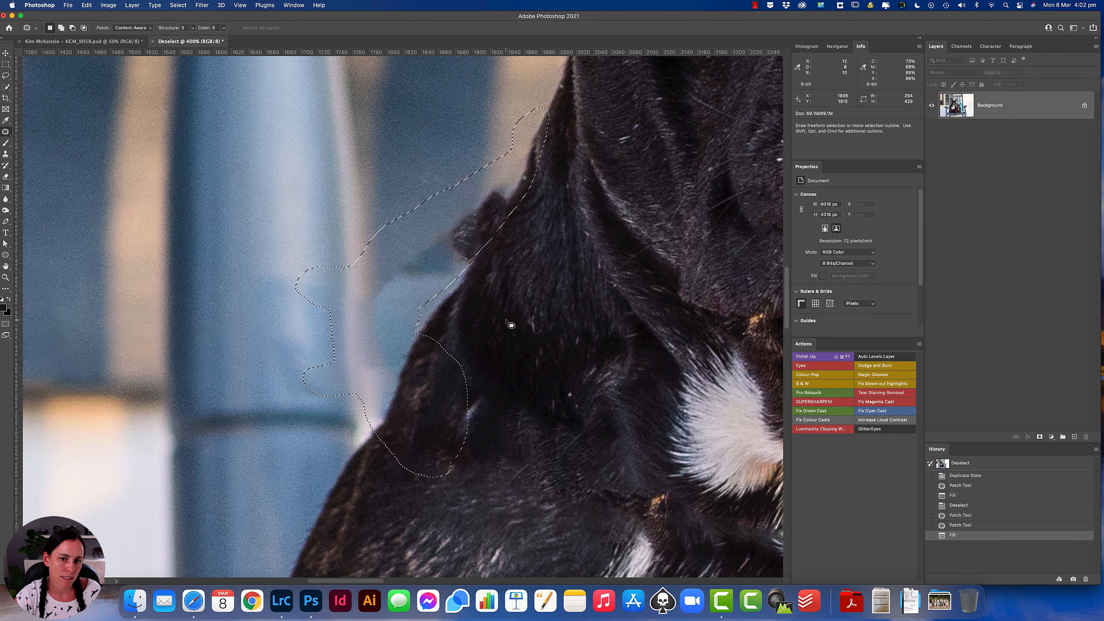
{"action": "key", "text": "super+d"}
Patch the leftover dark fur blob beside the neck with clean striped background from directly above it, and deselect
{"action": "scroll", "coordinate": [460, 282], "scroll_direction": "up", "scroll_amount": 5}
{"action": "scroll", "coordinate": [461, 283], "scroll_direction": "right", "scroll_amount": 2}
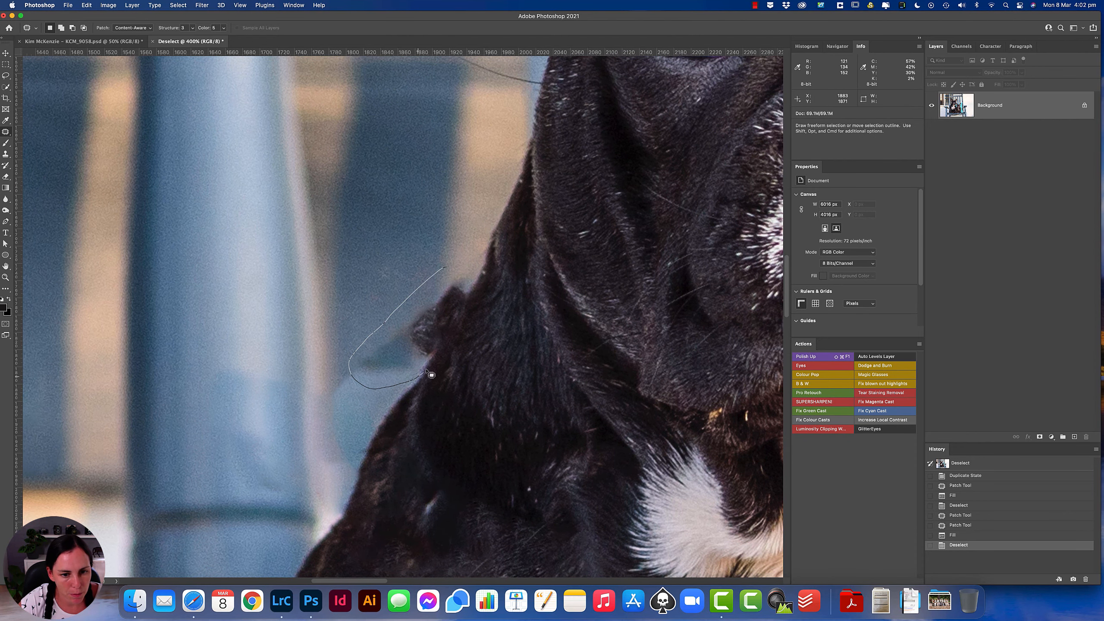
{"action": "left_click_drag", "start_coordinate": [430, 289], "coordinate": [439, 266]}
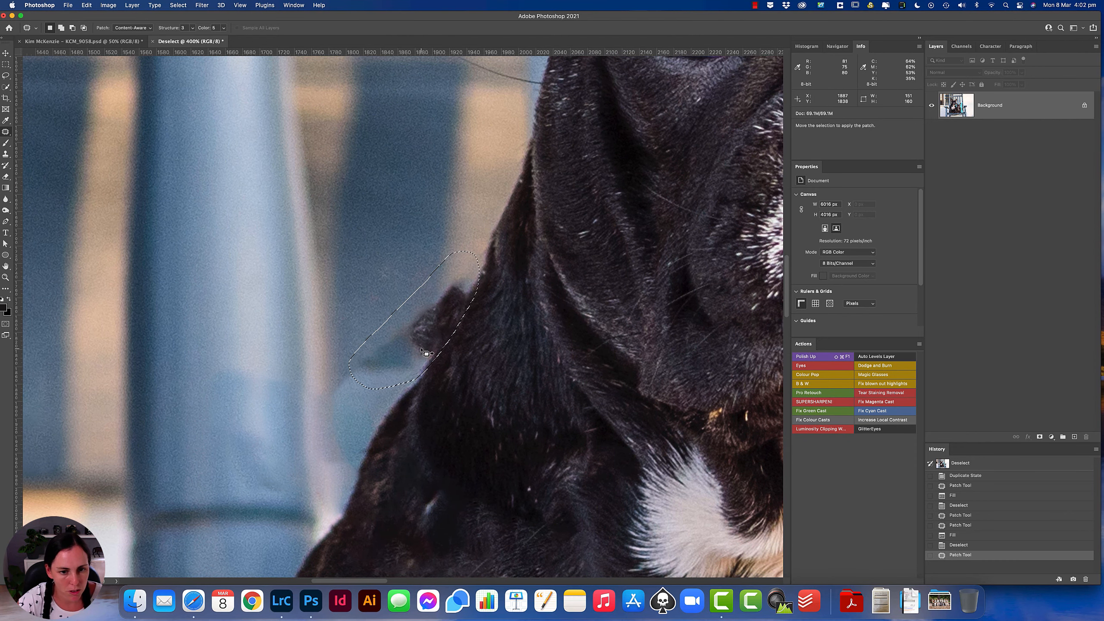
{"action": "left_click_drag", "start_coordinate": [422, 347], "coordinate": [429, 223]}
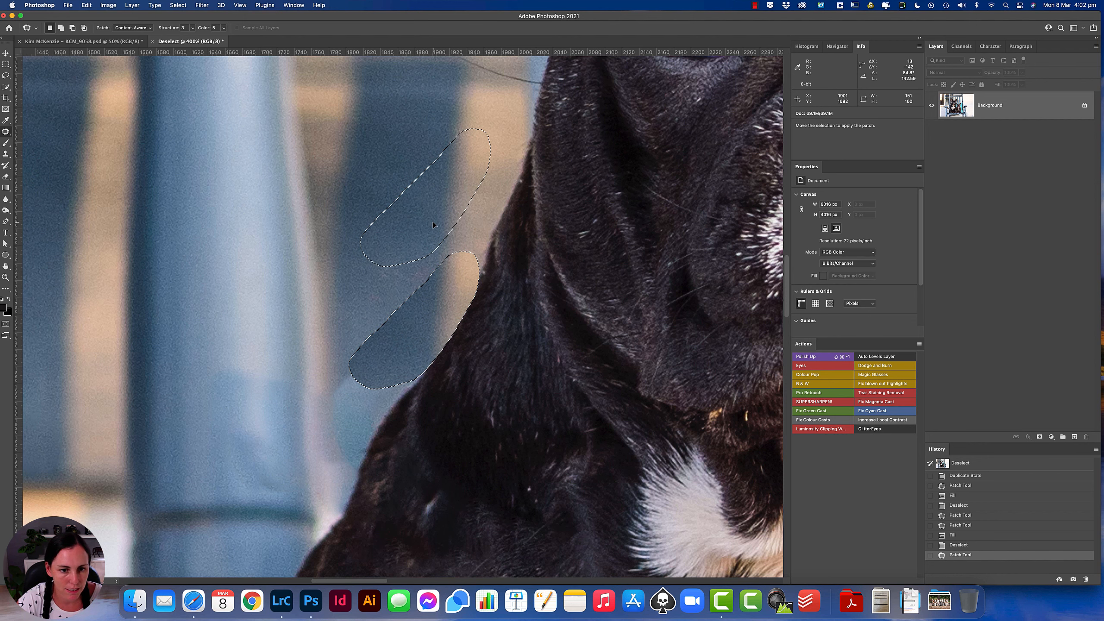
{"action": "key", "text": "super+d"}
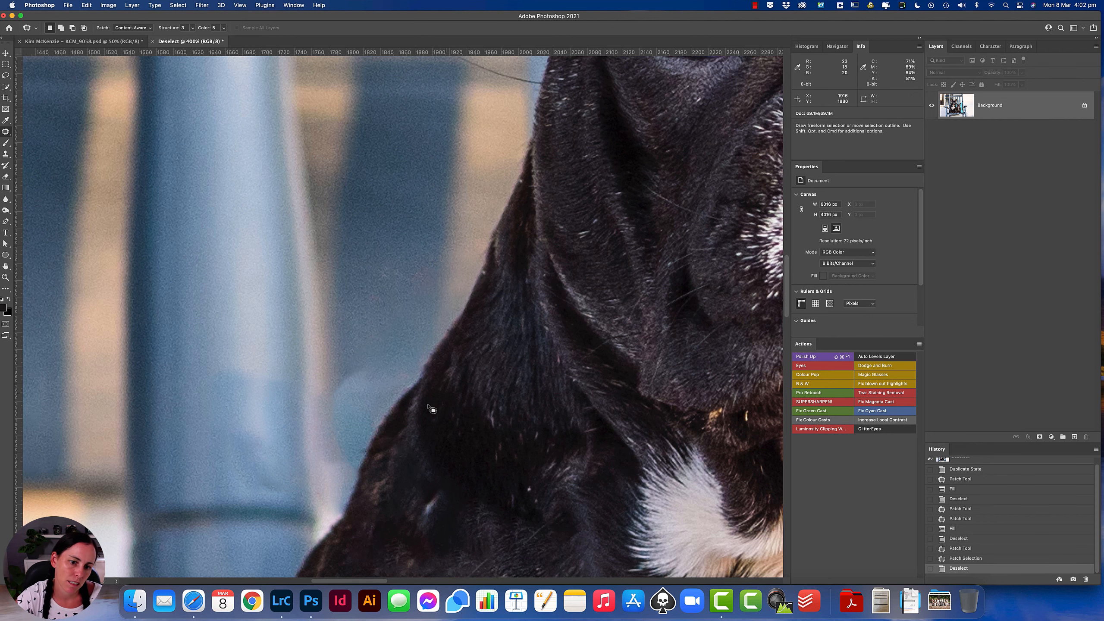
Patch the pale smudges between the chair post and the lower neck edge using clean background from above
{"action": "scroll", "coordinate": [433, 409], "scroll_direction": "down", "scroll_amount": 4}
{"action": "scroll", "coordinate": [433, 409], "scroll_direction": "left", "scroll_amount": 3}
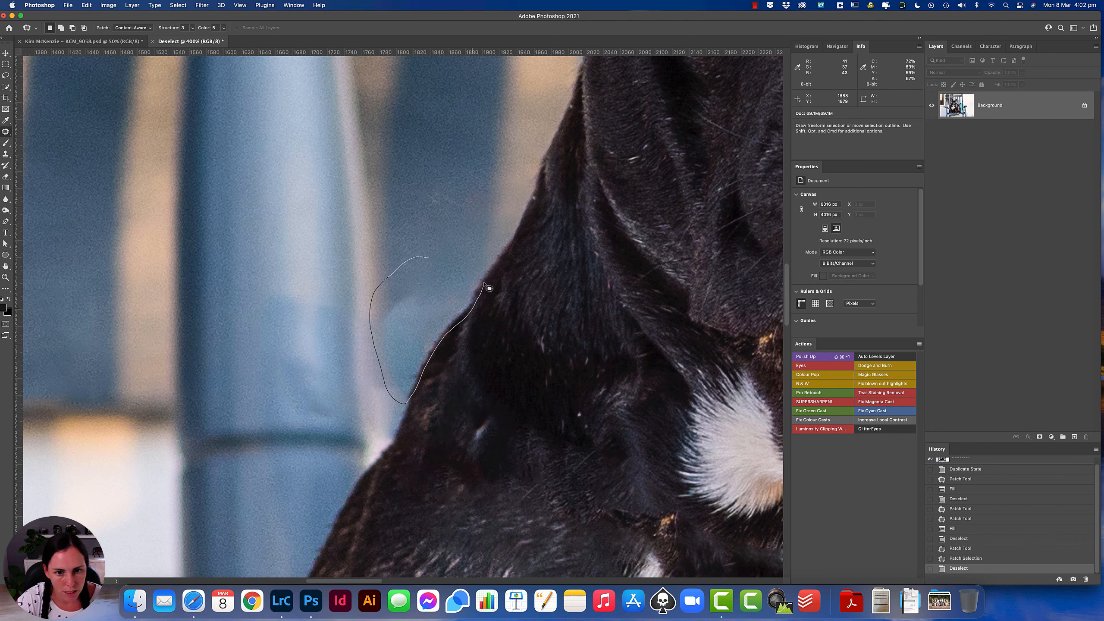
{"action": "left_click_drag", "start_coordinate": [418, 319], "coordinate": [415, 317]}
{"action": "mouse_move", "coordinate": [416, 317]}
{"action": "left_mouse_down"}
{"action": "mouse_move", "coordinate": [420, 172]}
{"action": "mouse_move", "coordinate": [411, 187]}
{"action": "left_mouse_up"}
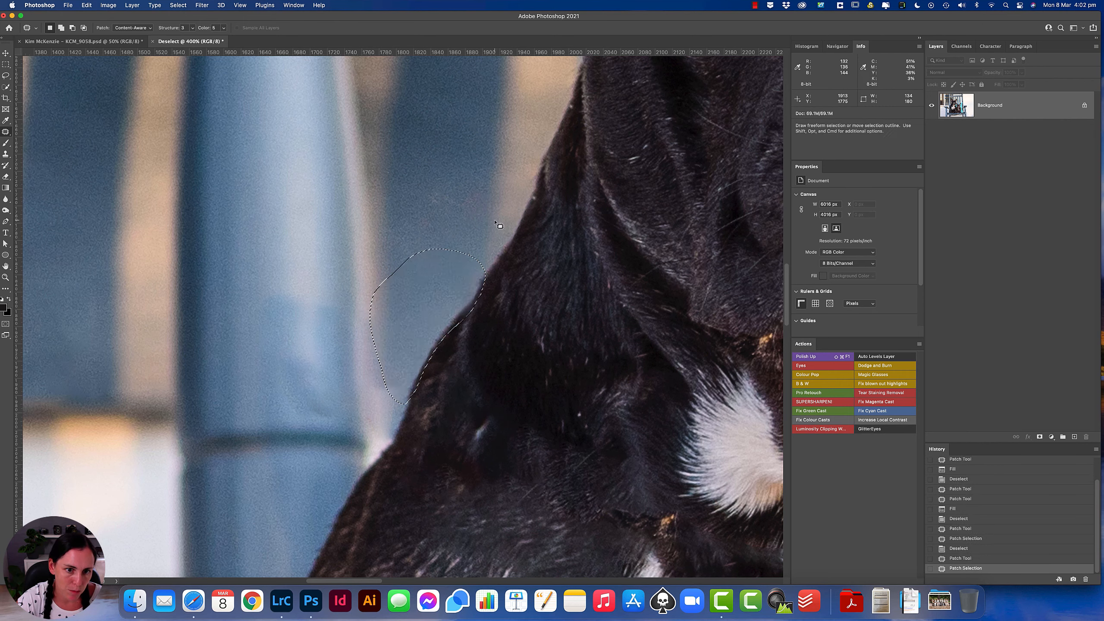
{"action": "key", "text": "super+d"}
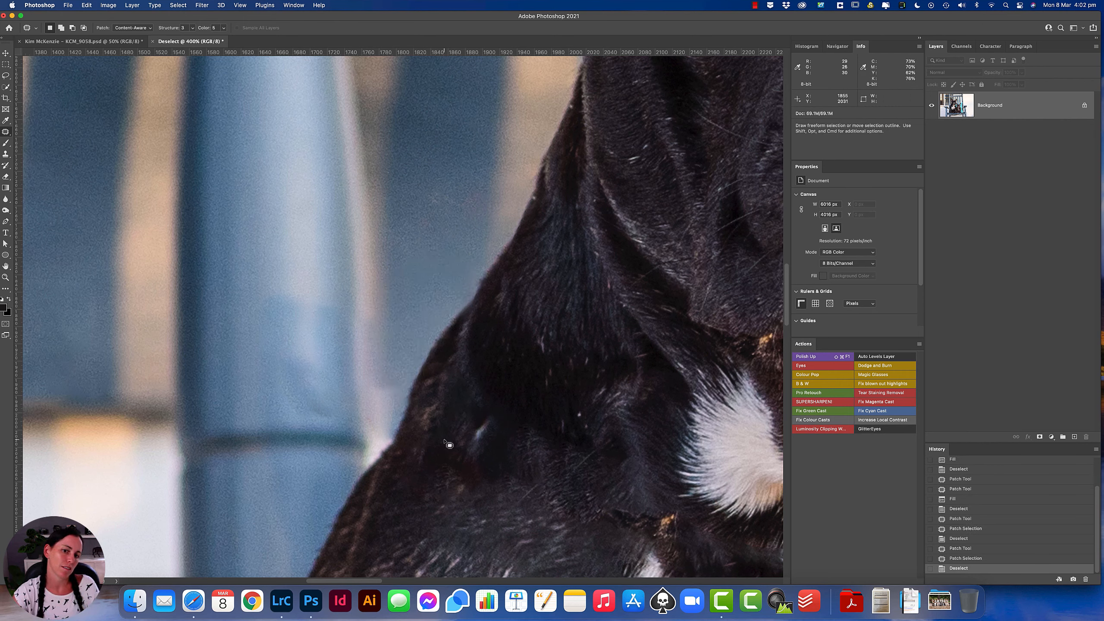
{"action": "scroll", "coordinate": [428, 370], "scroll_direction": "down", "scroll_amount": 2}
{"action": "scroll", "coordinate": [428, 371], "scroll_direction": "left", "scroll_amount": 2}
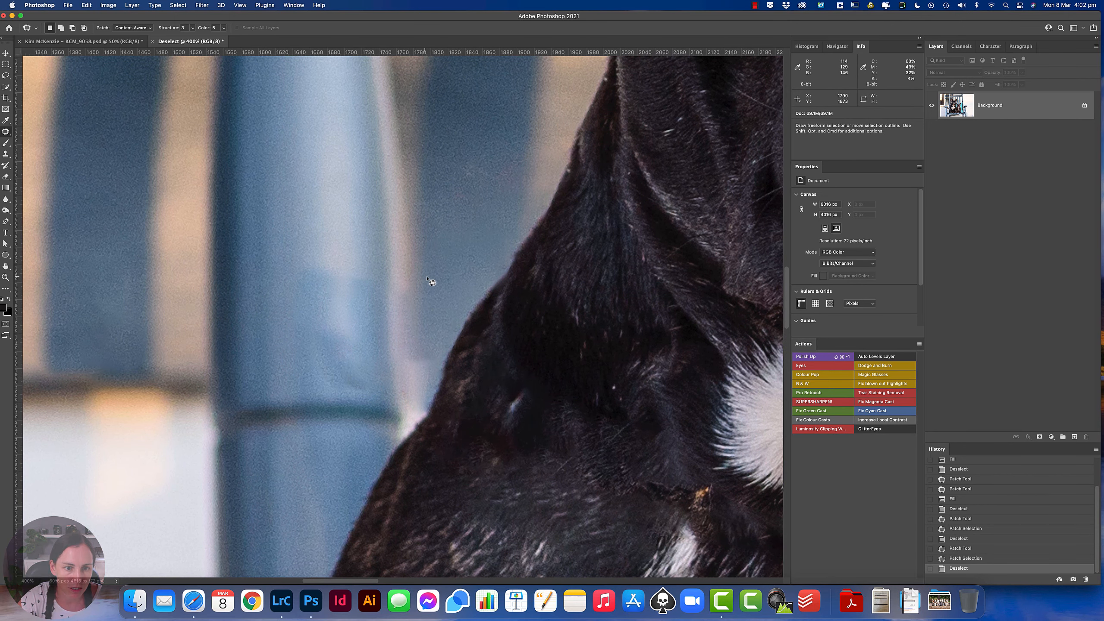
{"action": "left_click_drag", "start_coordinate": [383, 274], "coordinate": [419, 242]}
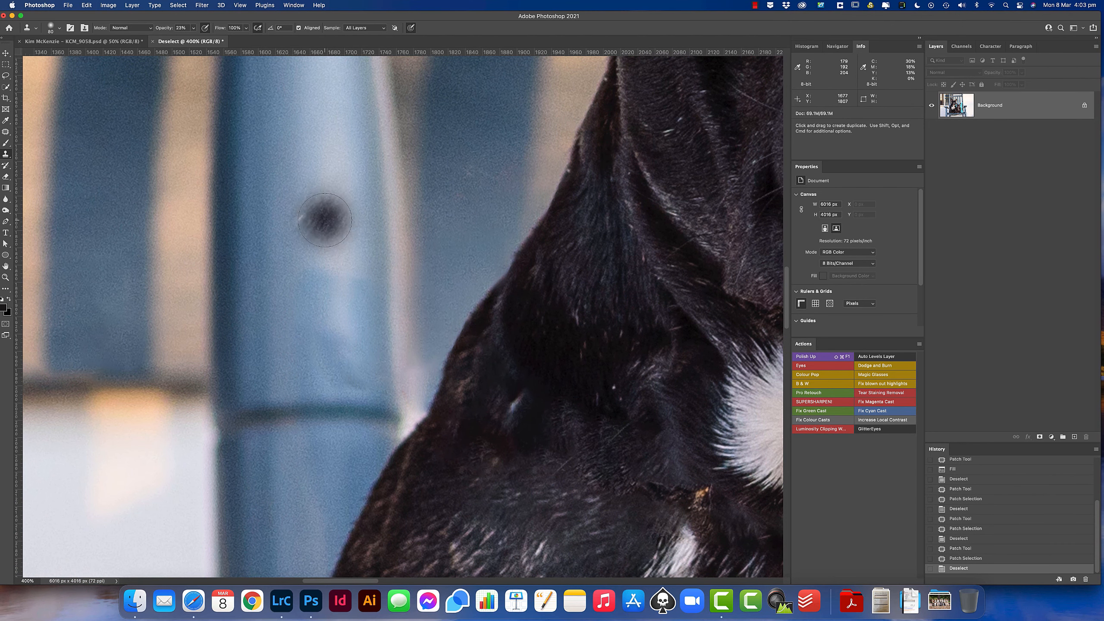
Clone clean blue paint from higher on the chair post over the blotchy filled area with the Clone Stamp
{"action": "left_click", "coordinate": [340, 191], "text": "alt"}
{"action": "left_click", "coordinate": [343, 294]}
{"action": "left_click", "coordinate": [346, 261]}
{"action": "left_click", "coordinate": [344, 296]}
{"action": "left_click", "coordinate": [323, 224], "text": "alt"}
{"action": "left_click", "coordinate": [339, 305]}
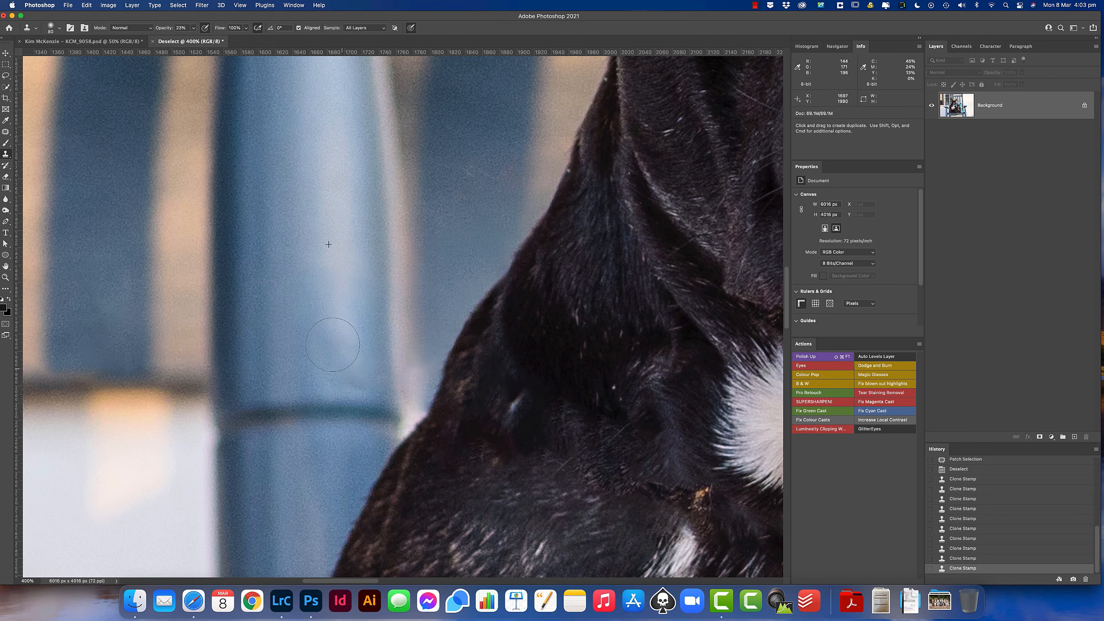
{"action": "left_click", "coordinate": [349, 339]}
{"action": "left_click", "coordinate": [322, 286]}
{"action": "left_click", "coordinate": [325, 321]}
{"action": "left_click", "coordinate": [333, 311]}
{"action": "scroll", "coordinate": [363, 305], "scroll_direction": "up", "scroll_amount": 5}
{"action": "scroll", "coordinate": [374, 339], "scroll_direction": "down", "scroll_amount": 5}
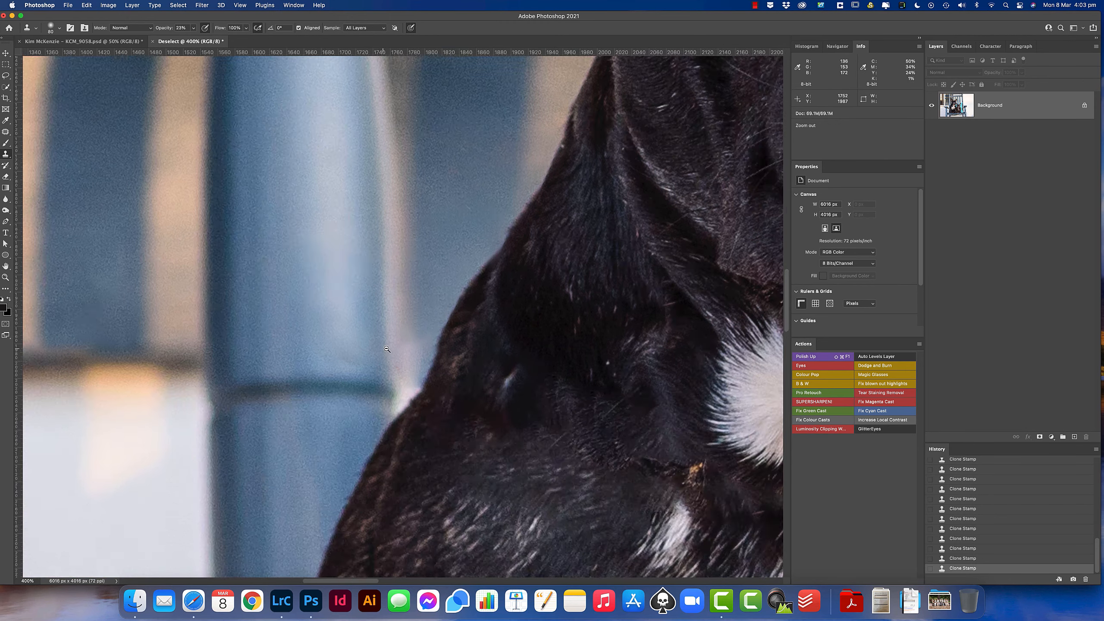
Check the dog's neck and chest at a wider view, then shrink the Clone Stamp brush and set its opacity to 50%
{"action": "key", "text": "super+minus"}
{"action": "key", "text": "super+minus"}
{"action": "key", "text": "super+minus"}
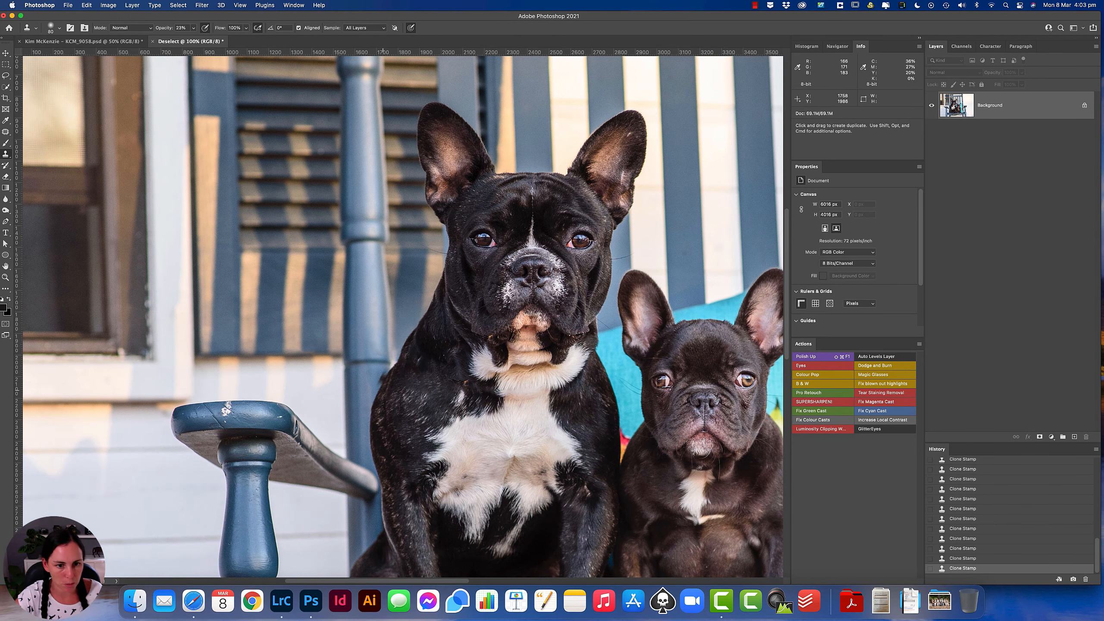
{"action": "key", "text": "super+plus"}
{"action": "key", "text": "super+plus"}
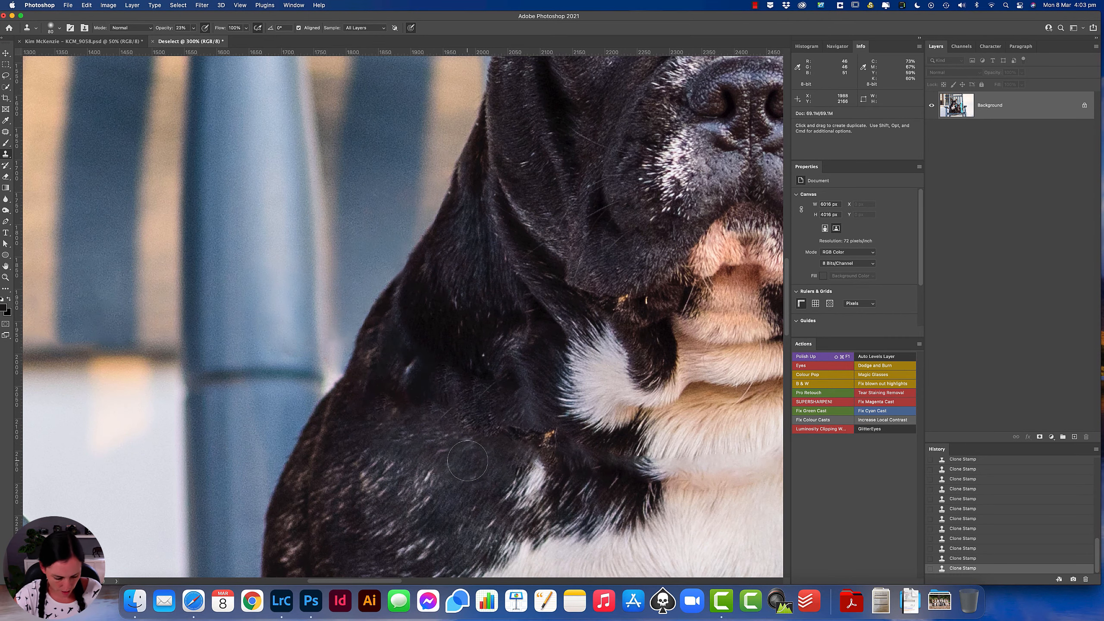
{"action": "key", "text": "bracketleft"}
{"action": "key", "text": "bracketleft"}
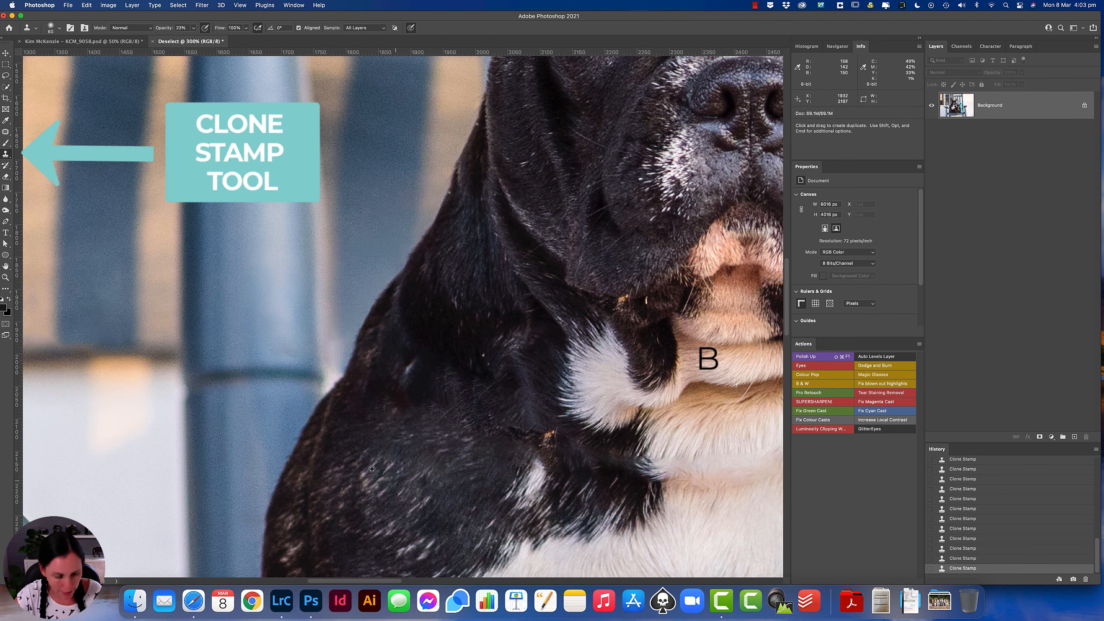
{"action": "left_click", "coordinate": [193, 28]}
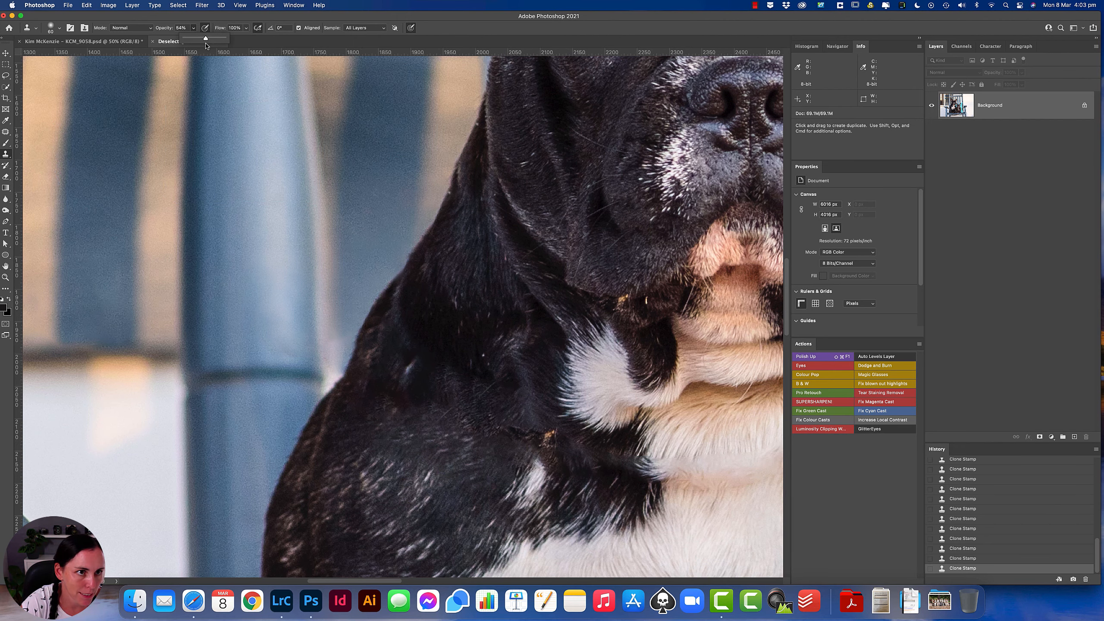
{"action": "left_click_drag", "start_coordinate": [206, 43], "coordinate": [204, 43]}
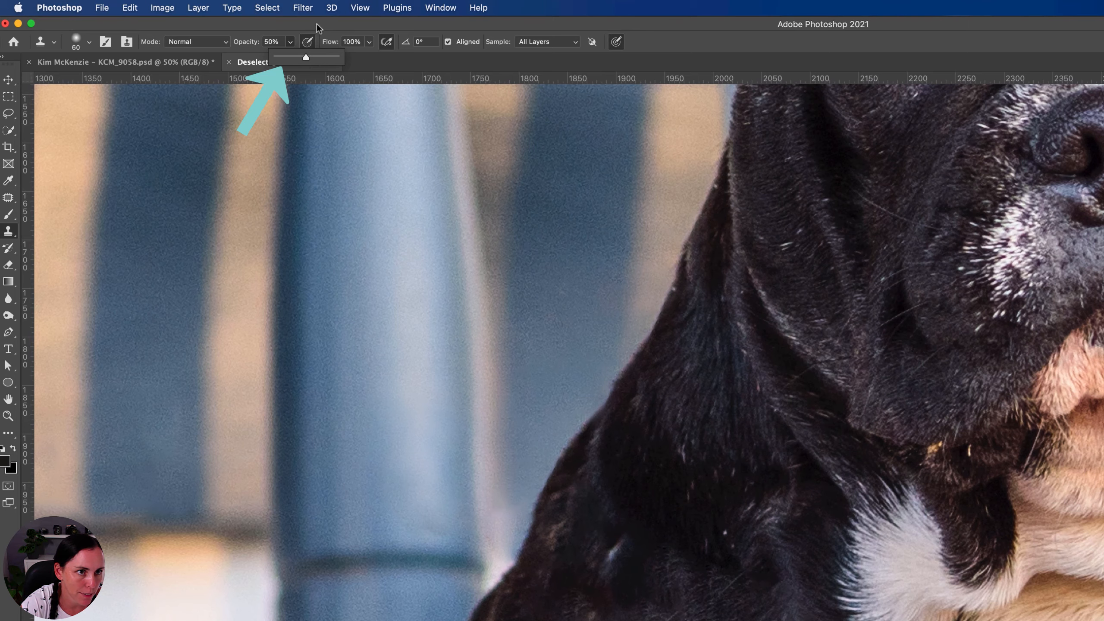
{"action": "left_click", "coordinate": [317, 25]}
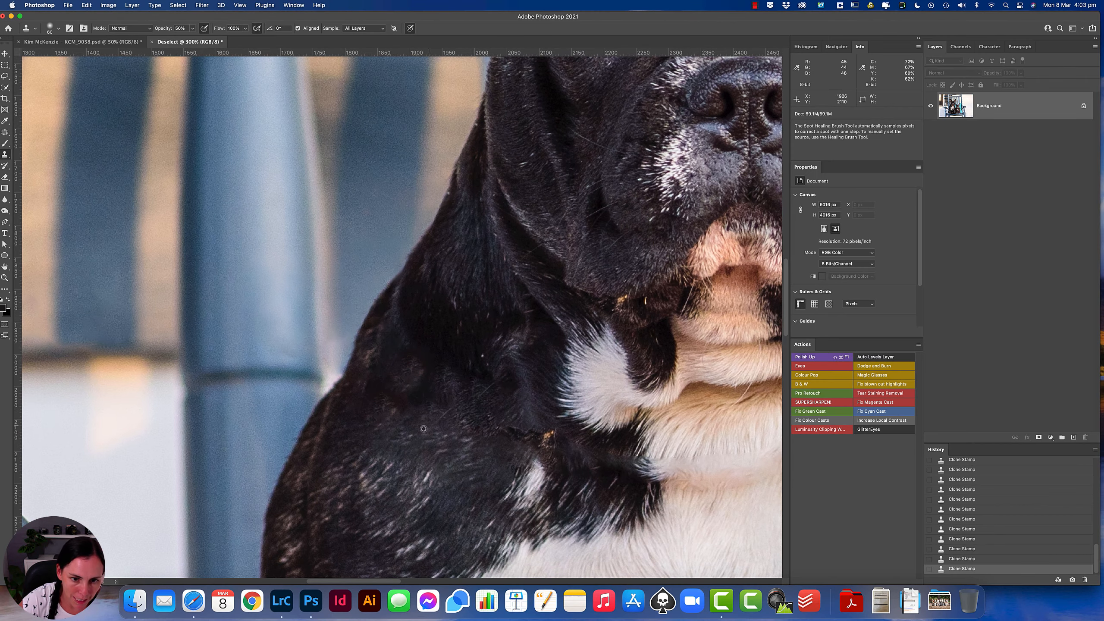
Clone nearby black fur over the smooth filled area across the dog's shoulder, resampling between strokes to restore hair texture
{"action": "left_click", "coordinate": [423, 428], "text": "alt"}
{"action": "mouse_move", "coordinate": [448, 374]}
{"action": "left_mouse_down"}
{"action": "mouse_move", "coordinate": [450, 416]}
{"action": "mouse_move", "coordinate": [441, 357]}
{"action": "mouse_move", "coordinate": [449, 381]}
{"action": "mouse_move", "coordinate": [473, 380]}
{"action": "mouse_move", "coordinate": [468, 362]}
{"action": "mouse_move", "coordinate": [412, 338]}
{"action": "left_mouse_up"}
{"action": "left_click", "coordinate": [455, 340], "text": "alt"}
{"action": "left_click", "coordinate": [428, 301], "text": "alt"}
{"action": "left_click", "coordinate": [400, 420], "text": "alt"}
{"action": "left_click_drag", "start_coordinate": [394, 392], "coordinate": [409, 369]}
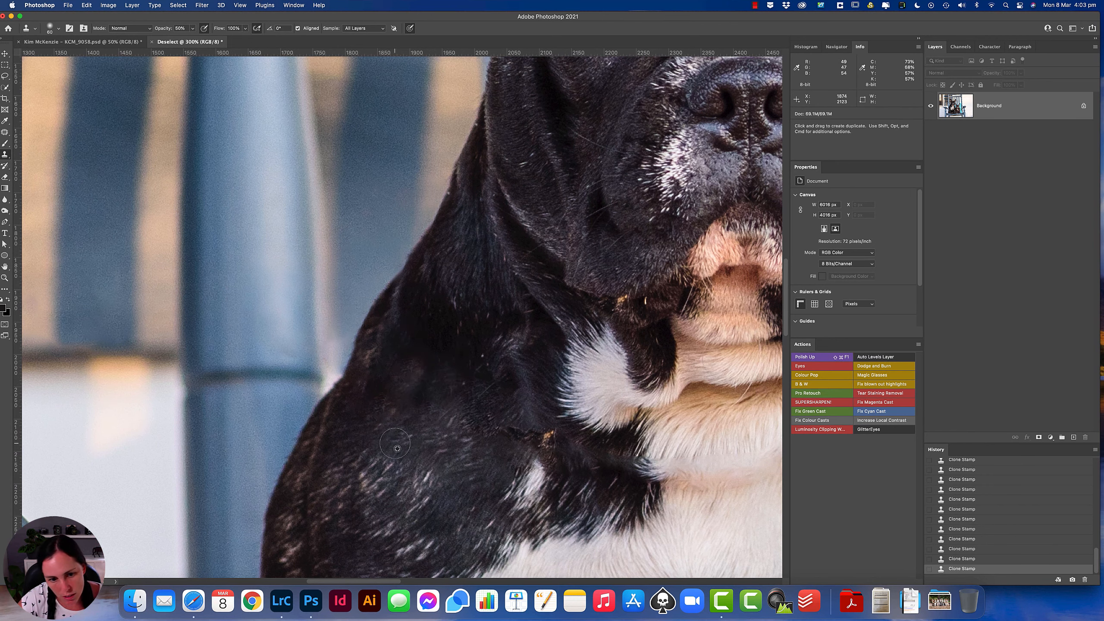
{"action": "left_click", "coordinate": [395, 444], "text": "alt"}
{"action": "left_click_drag", "start_coordinate": [389, 413], "coordinate": [372, 356]}
{"action": "left_click", "coordinate": [345, 444], "text": "alt"}
{"action": "left_click", "coordinate": [467, 450], "text": "alt"}
{"action": "left_click_drag", "start_coordinate": [502, 427], "coordinate": [472, 445]}
{"action": "left_click_drag", "start_coordinate": [480, 362], "coordinate": [452, 383]}
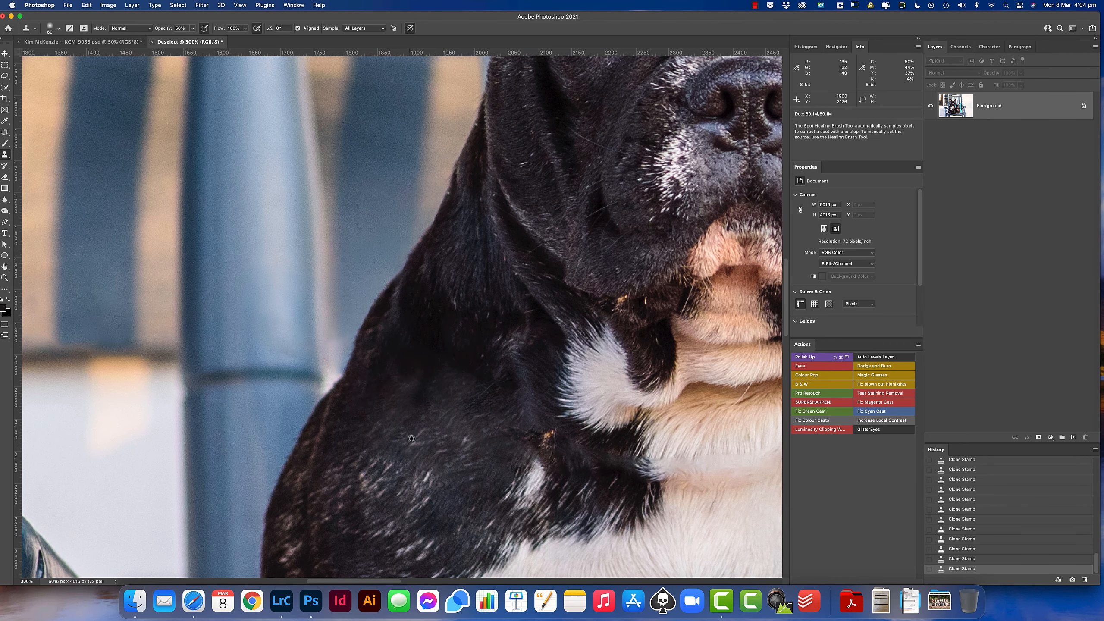
Clone surrounding fur over the former collar line and uneven patches across the dog's chest, resampling where the fur changes
{"action": "scroll", "coordinate": [411, 438], "scroll_direction": "down", "scroll_amount": 5}
{"action": "scroll", "coordinate": [411, 438], "scroll_direction": "right", "scroll_amount": 5}
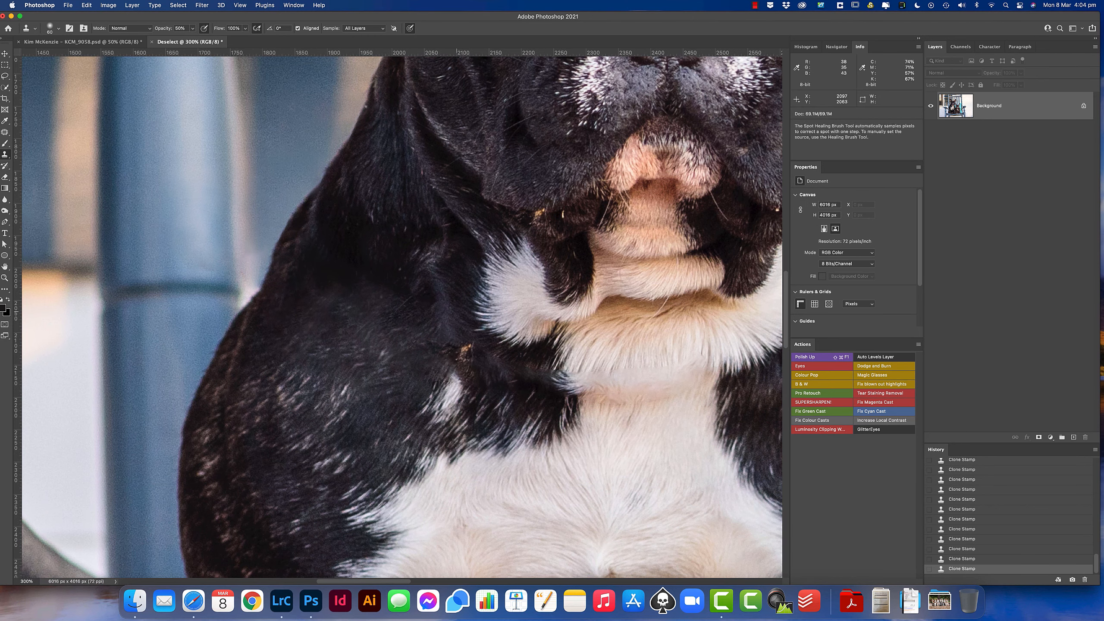
{"action": "left_click", "coordinate": [460, 323], "text": "alt"}
{"action": "mouse_move", "coordinate": [437, 281]}
{"action": "left_mouse_down"}
{"action": "mouse_move", "coordinate": [437, 255]}
{"action": "mouse_move", "coordinate": [425, 251]}
{"action": "left_mouse_up"}
{"action": "left_click_drag", "start_coordinate": [519, 380], "coordinate": [412, 353]}
{"action": "mouse_move", "coordinate": [545, 350]}
{"action": "left_mouse_down"}
{"action": "mouse_move", "coordinate": [545, 338]}
{"action": "mouse_move", "coordinate": [603, 333]}
{"action": "left_mouse_up"}
{"action": "left_click_drag", "start_coordinate": [569, 375], "coordinate": [480, 372]}
{"action": "left_click_drag", "start_coordinate": [471, 356], "coordinate": [482, 344]}
{"action": "left_click", "coordinate": [520, 381]}
{"action": "left_click_drag", "start_coordinate": [595, 363], "coordinate": [578, 375]}
{"action": "left_click", "coordinate": [558, 444], "text": "alt"}
{"action": "left_click_drag", "start_coordinate": [519, 332], "coordinate": [499, 348]}
{"action": "left_click", "coordinate": [547, 461]}
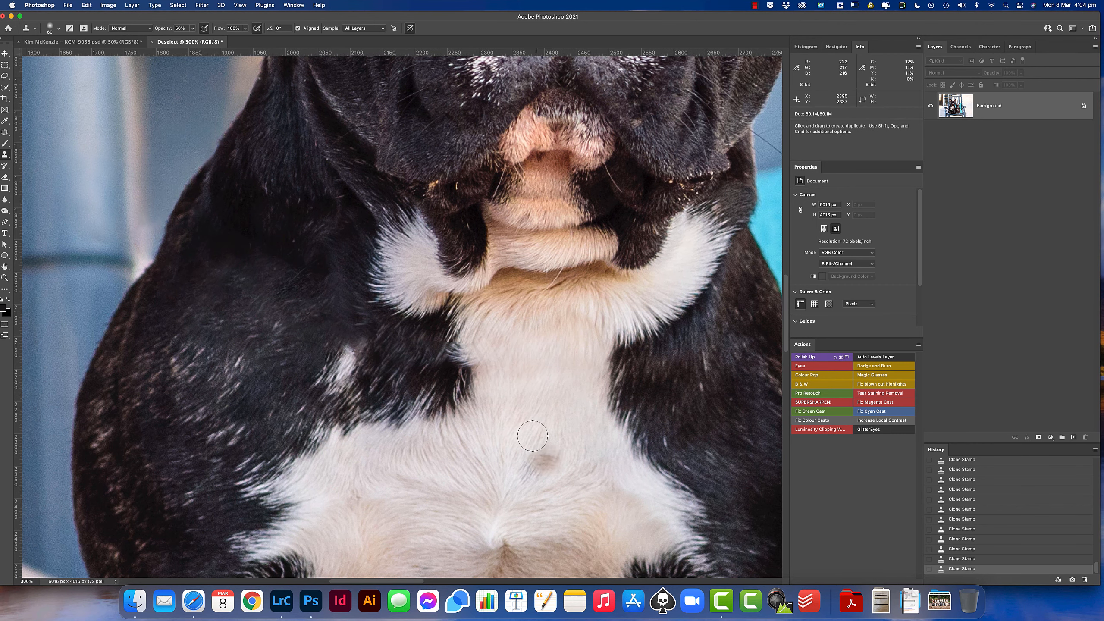
{"action": "scroll", "coordinate": [533, 435], "scroll_direction": "down", "scroll_amount": 8}
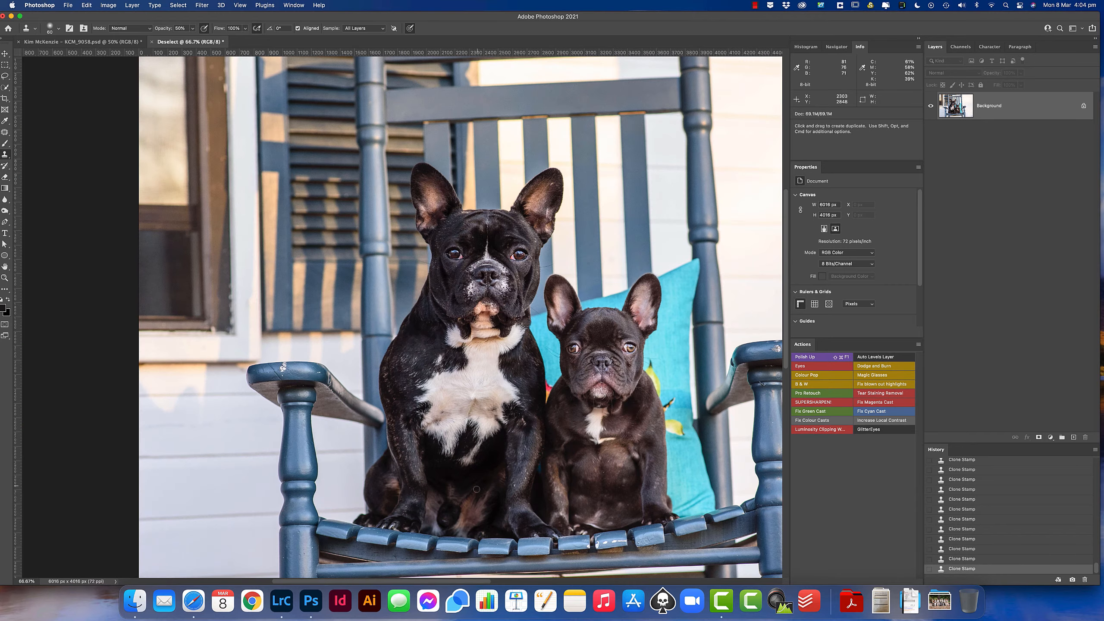
Patch the pale streak and bright spot between the chair post and the shoulder with clean background from above, deselecting after each
{"action": "scroll", "coordinate": [400, 330], "scroll_direction": "up", "scroll_amount": 5}
{"action": "key", "text": "j"}
{"action": "mouse_move", "coordinate": [377, 356]}
{"action": "left_mouse_down"}
{"action": "mouse_move", "coordinate": [370, 306]}
{"action": "mouse_move", "coordinate": [383, 300]}
{"action": "left_mouse_up"}
{"action": "left_click_drag", "start_coordinate": [379, 322], "coordinate": [394, 250]}
{"action": "key", "text": "super+d"}
{"action": "mouse_move", "coordinate": [377, 342]}
{"action": "left_mouse_down"}
{"action": "mouse_move", "coordinate": [367, 350]}
{"action": "mouse_move", "coordinate": [374, 341]}
{"action": "left_mouse_up"}
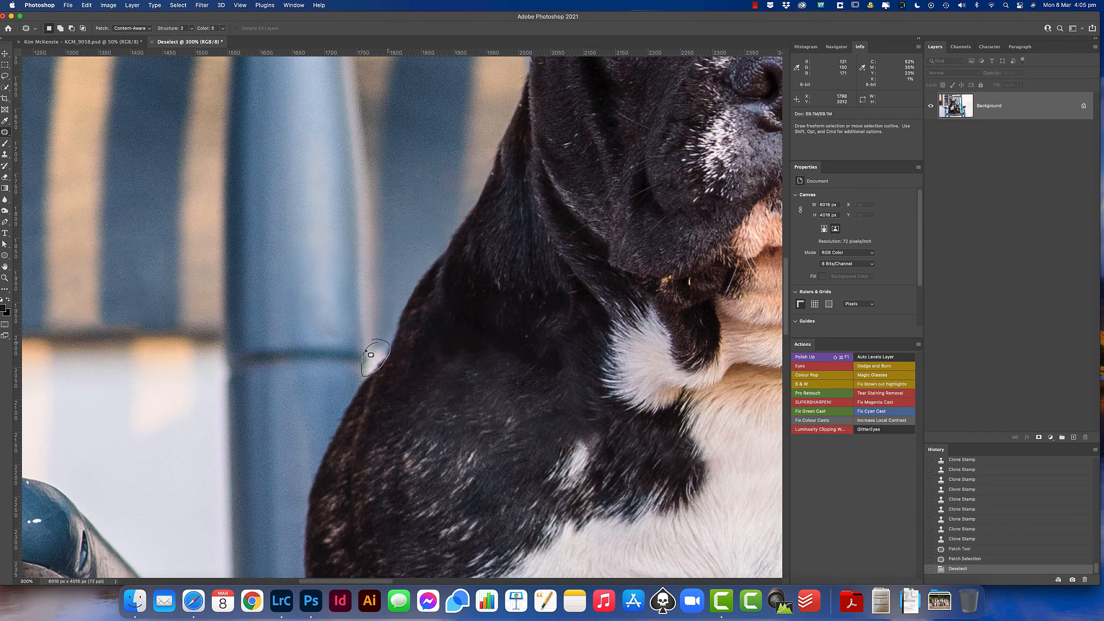
{"action": "left_click_drag", "start_coordinate": [375, 357], "coordinate": [379, 278]}
{"action": "key", "text": "super+d"}
Examine the whole photo and both dogs' fur to judge the finished collar removal
{"action": "scroll", "coordinate": [379, 278], "scroll_direction": "down", "scroll_amount": 5}
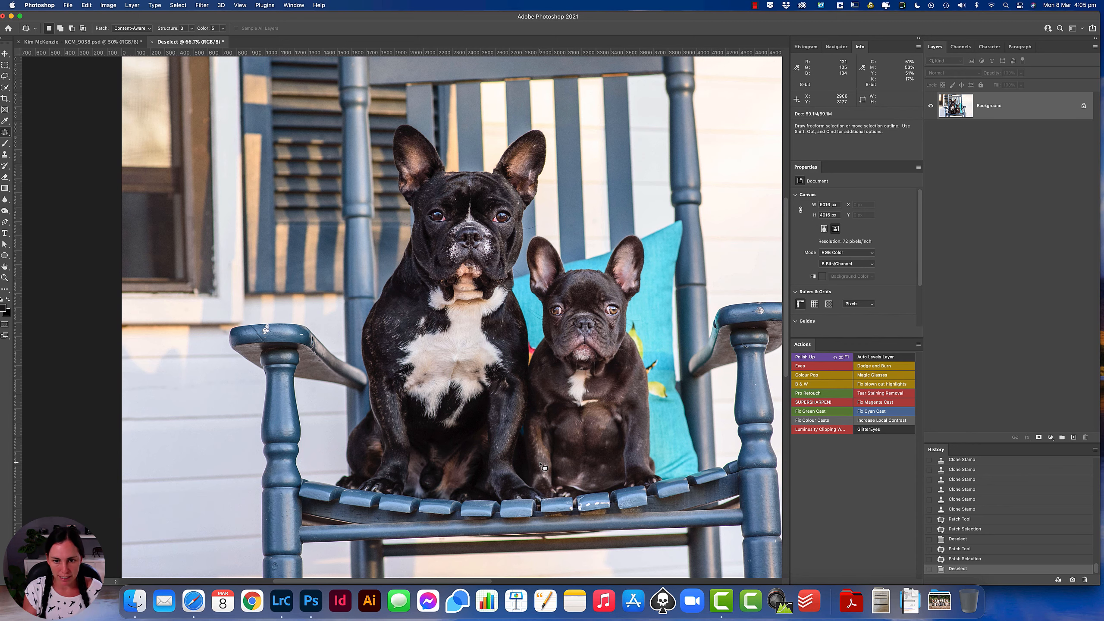
{"action": "key", "text": "super+minus"}
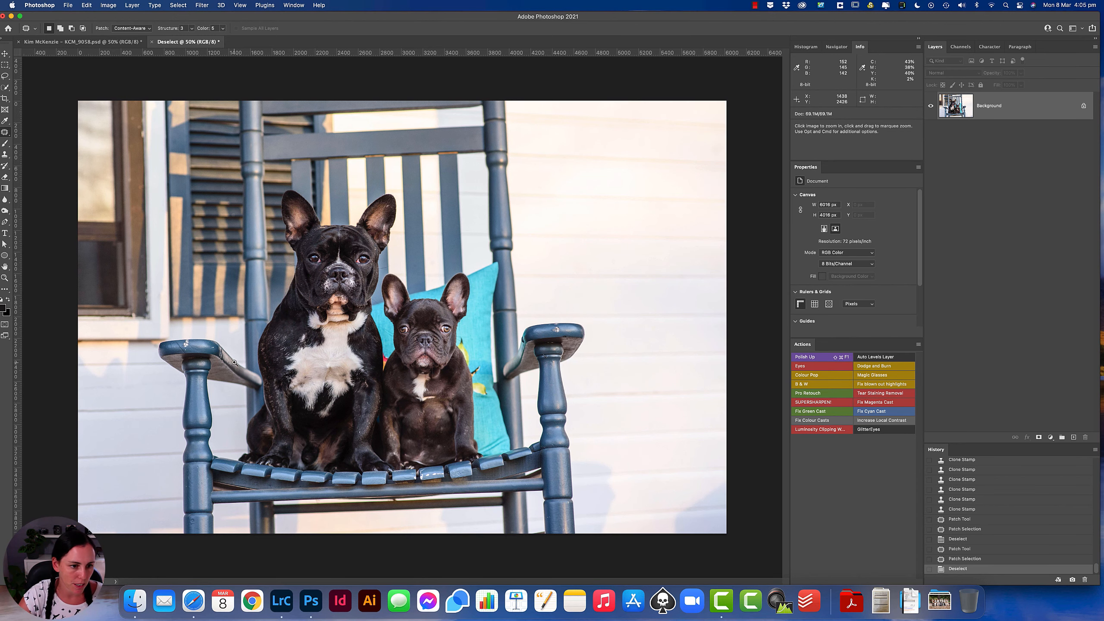
{"action": "key", "text": "super+plus"}
{"action": "key", "text": "super+plus"}
{"action": "scroll", "coordinate": [526, 417], "scroll_direction": "right", "scroll_amount": 5}
{"action": "scroll", "coordinate": [526, 417], "scroll_direction": "down", "scroll_amount": 3}
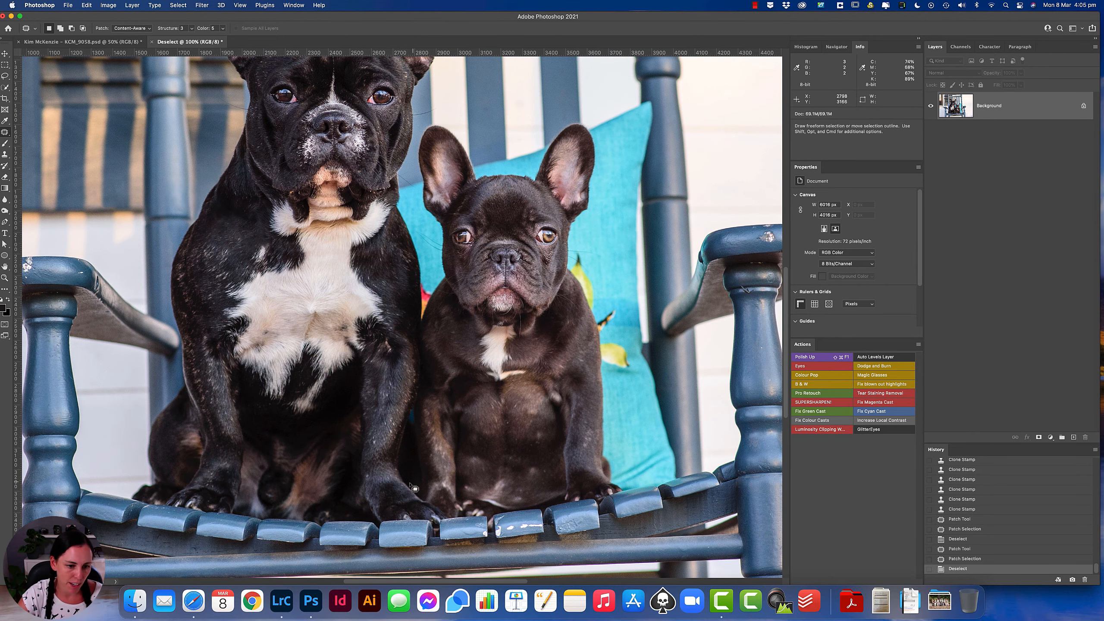
{"action": "key", "text": "super+minus"}
{"action": "key", "text": "super+minus"}
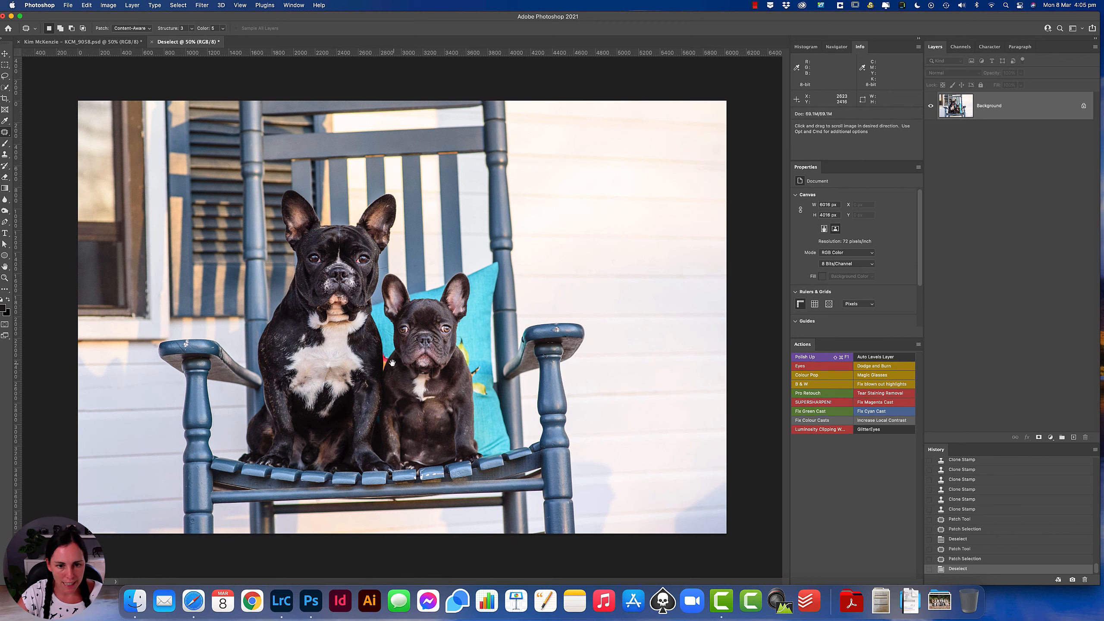